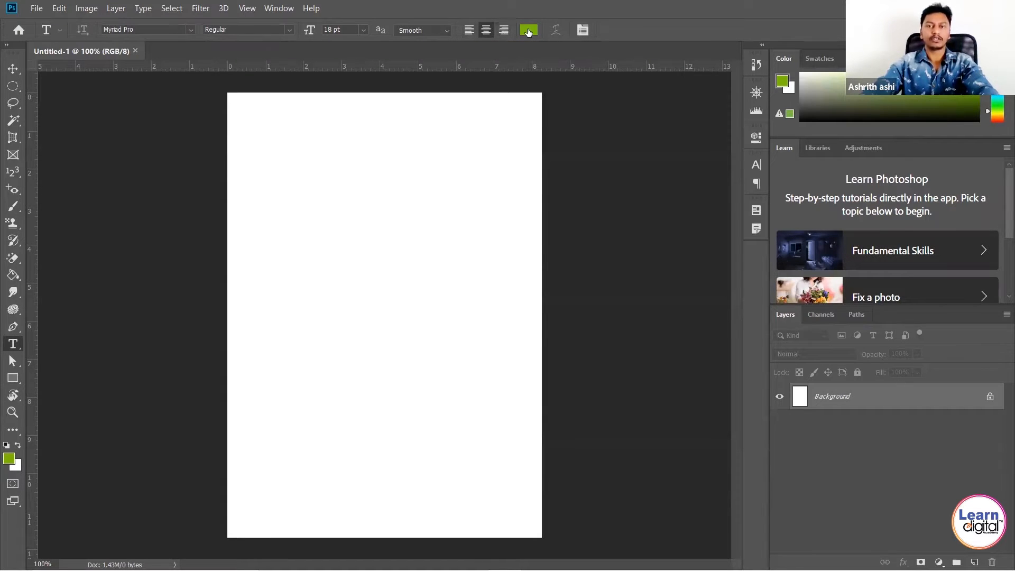
Examine the character and paragraph settings available for text.
click(584, 30)
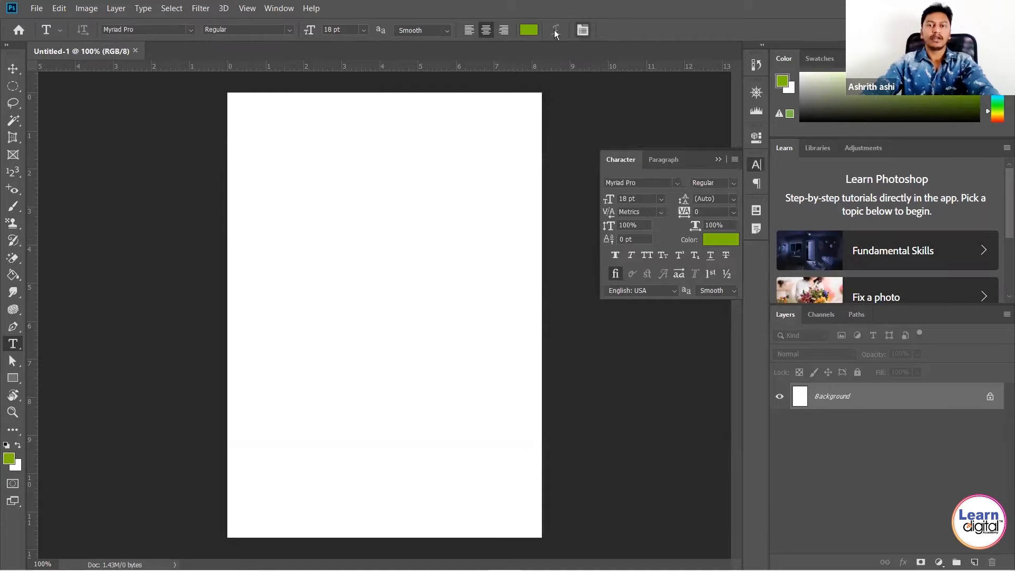
click(664, 160)
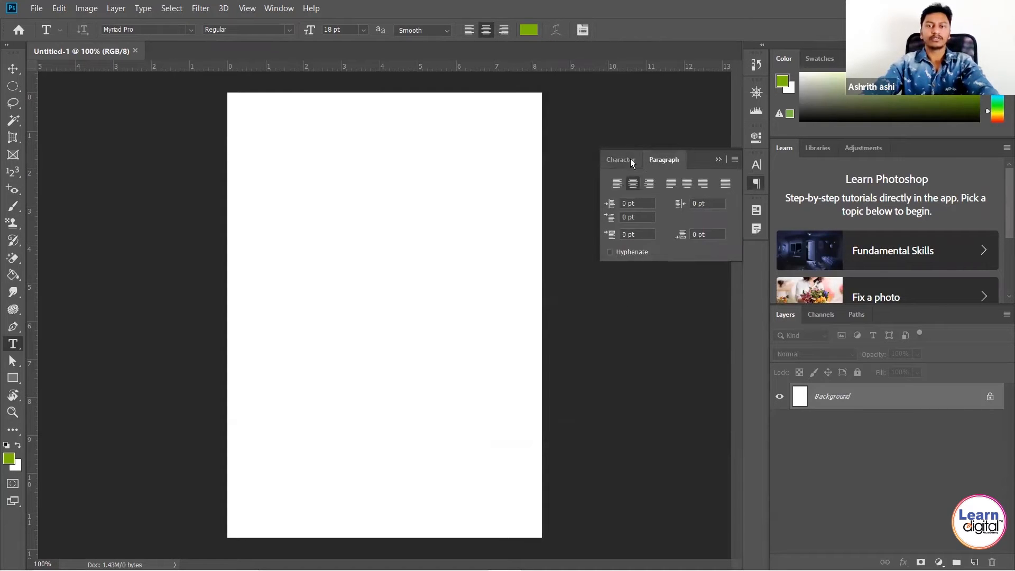
click(631, 160)
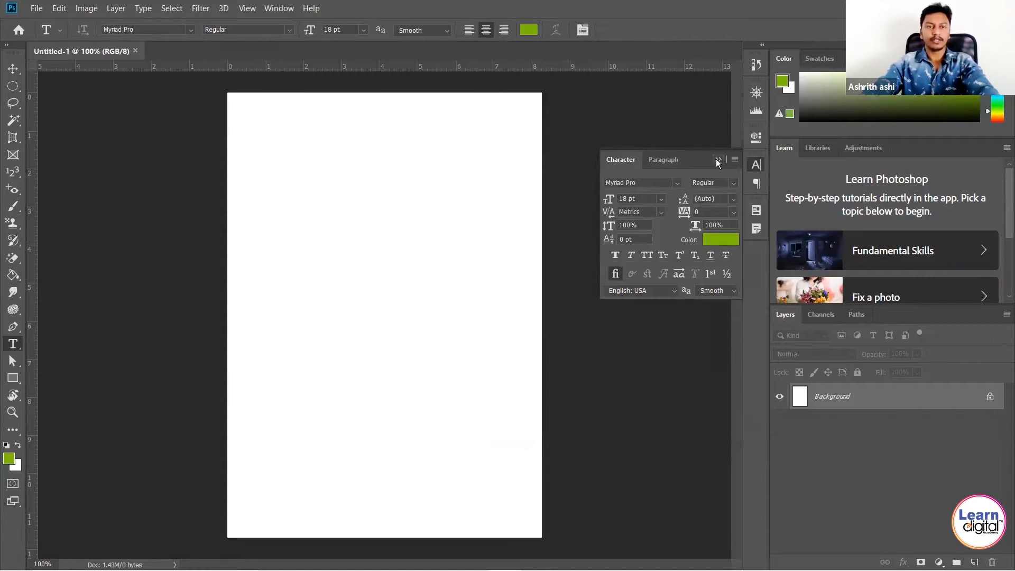
click(718, 159)
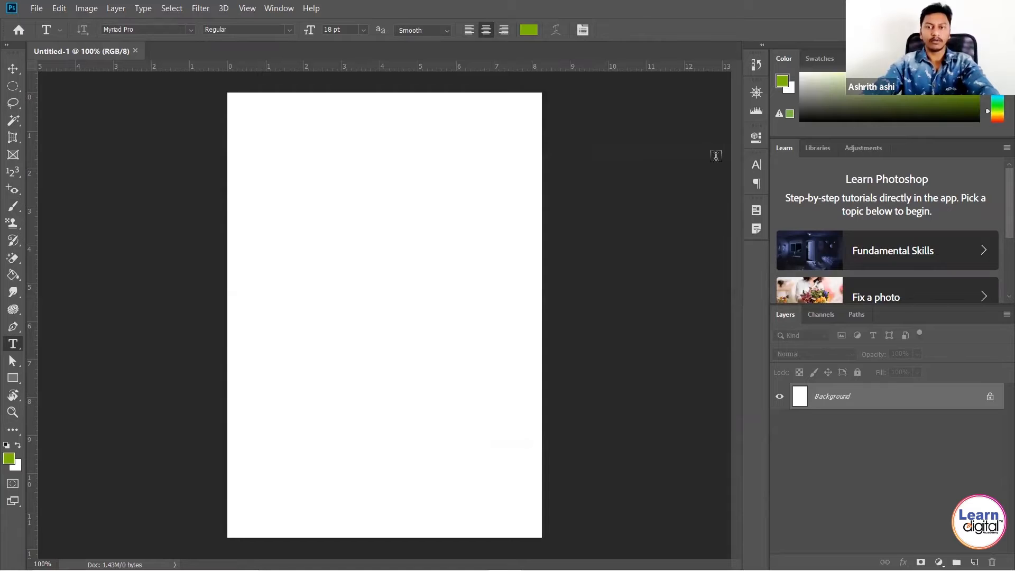
Add the text "LEARN DIGITAL" to the blank page and move it to about the middle of the page's width.
click(288, 261)
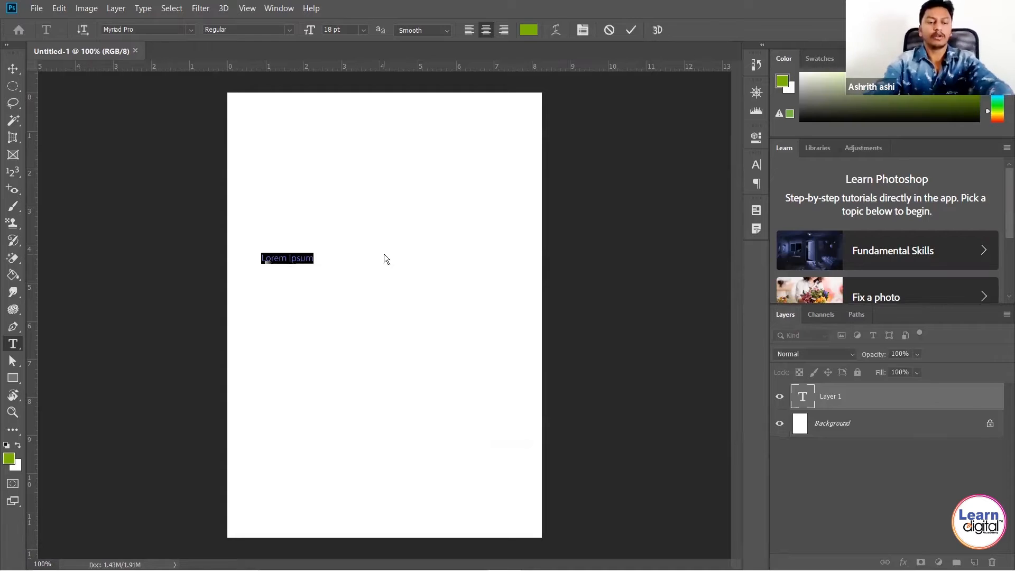
text(LEA)
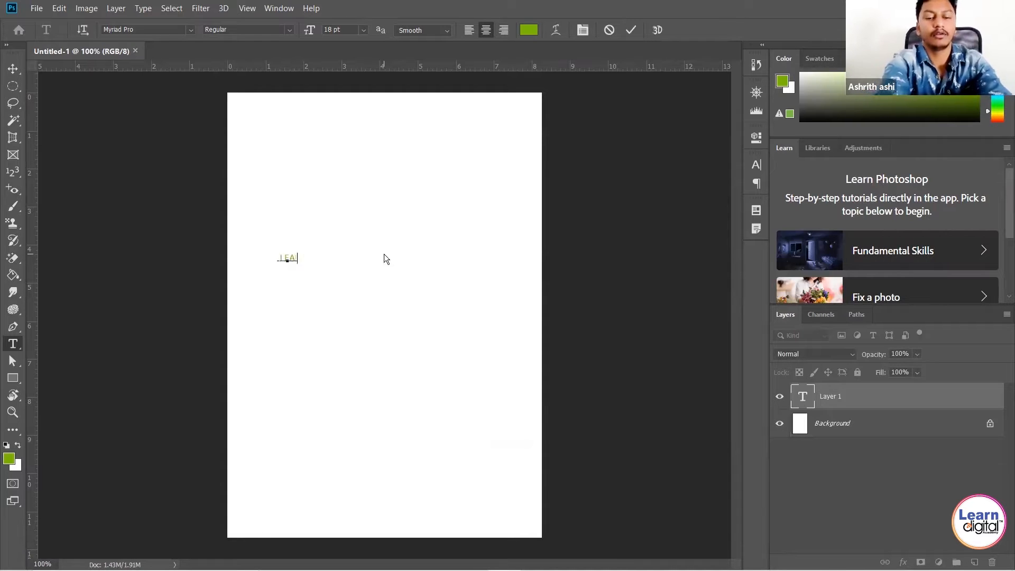
text(RN DIGITA)
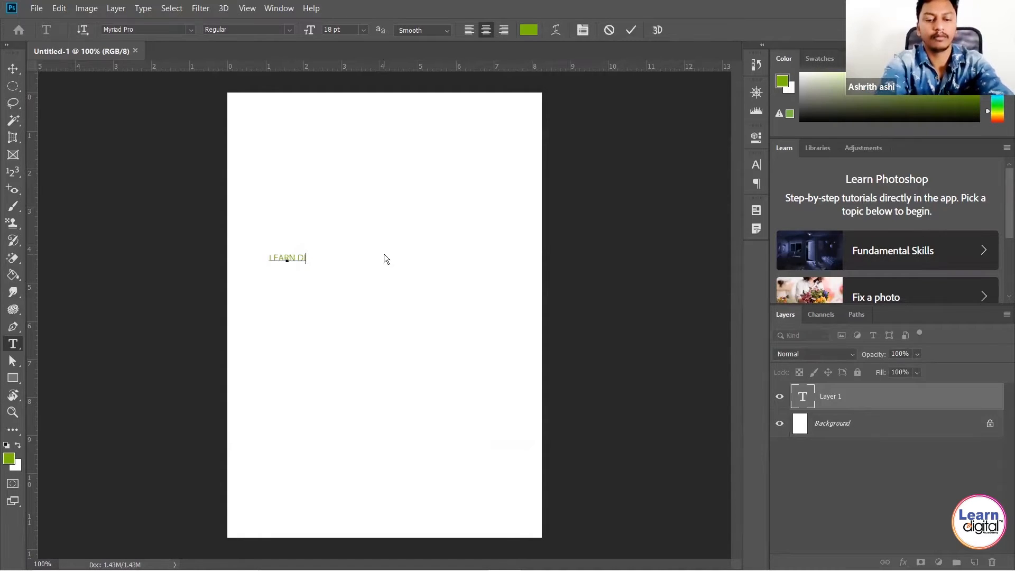
text(L)
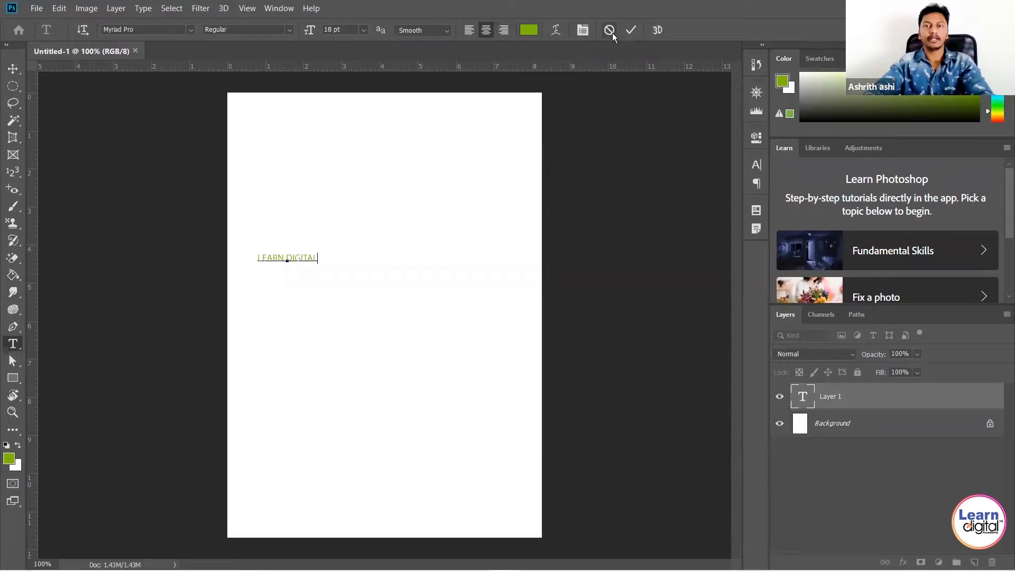
click(631, 30)
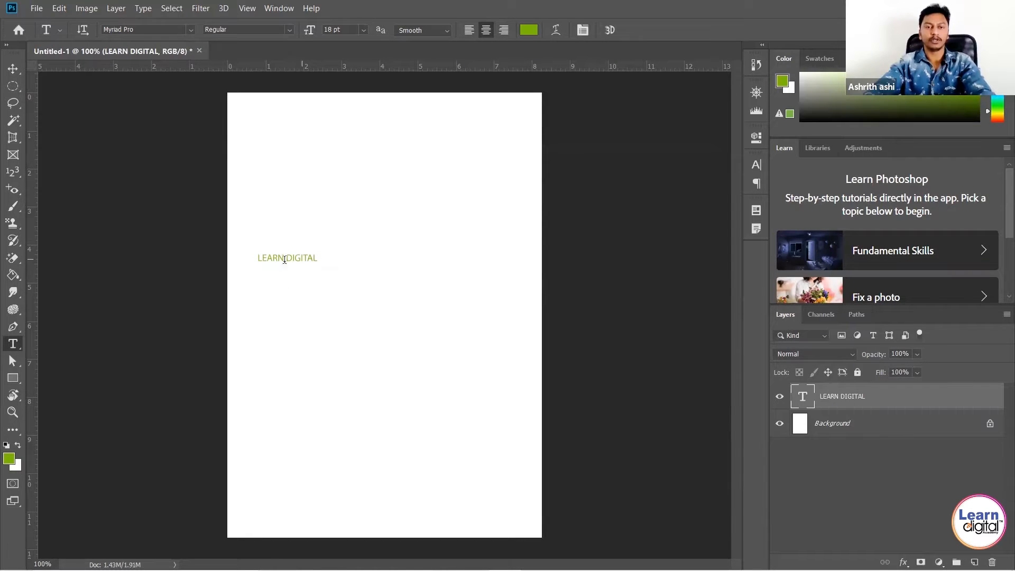
click(13, 68)
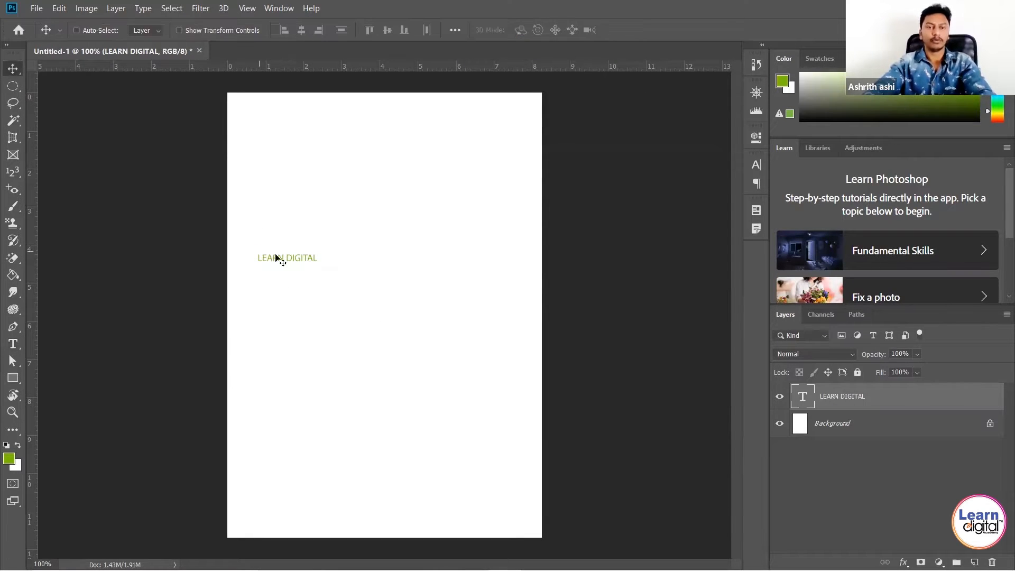
drag(290, 263, 376, 291)
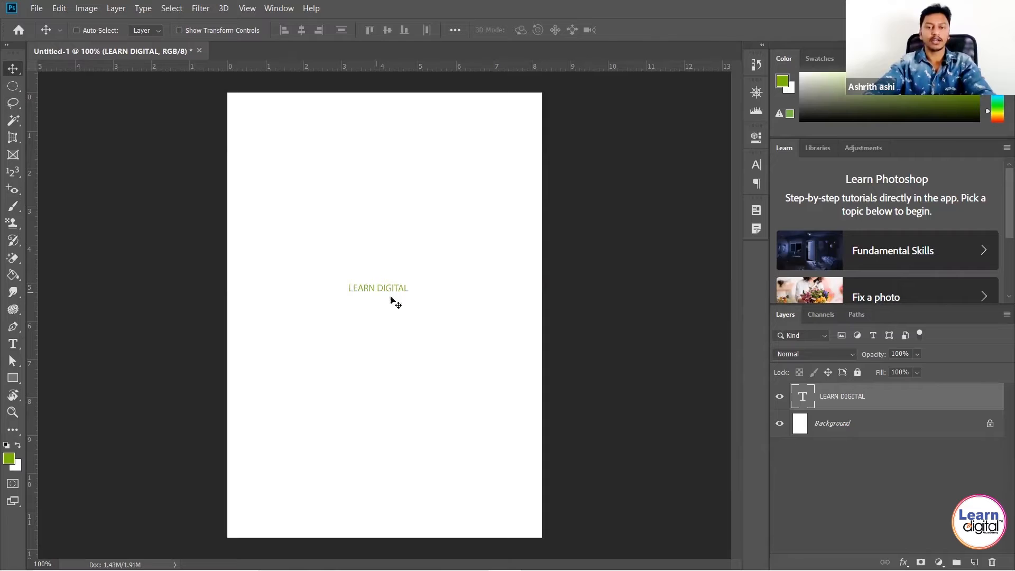
Set the font size of the whole LEARN DIGITAL text to 50 pt.
double_click(803, 399)
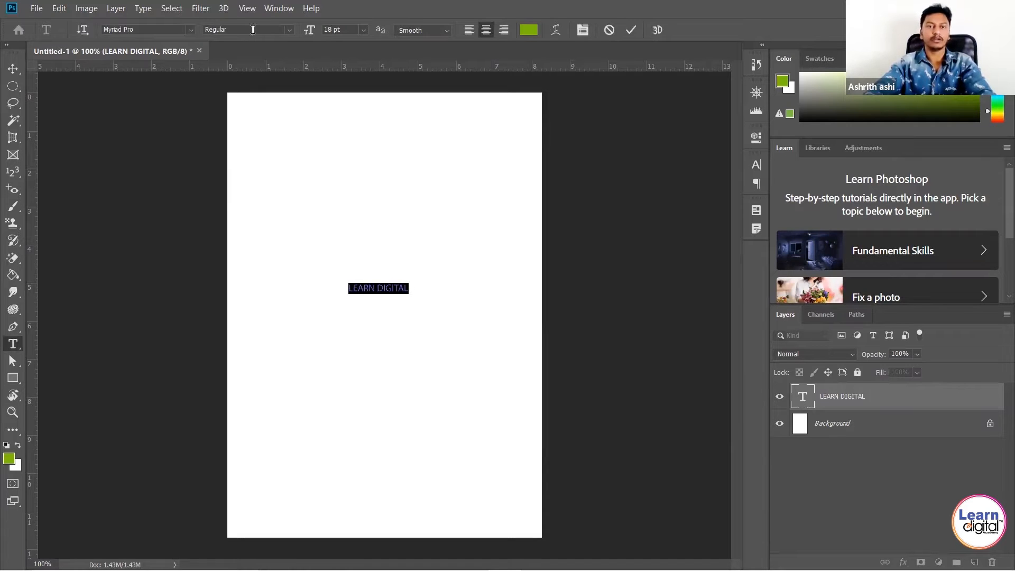
click(361, 29)
click(349, 180)
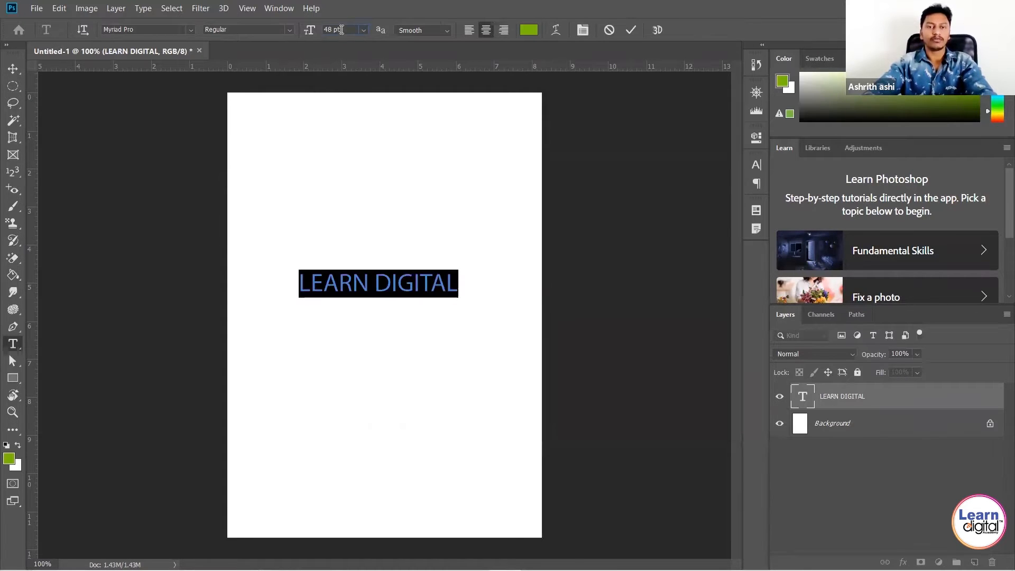
text(50)
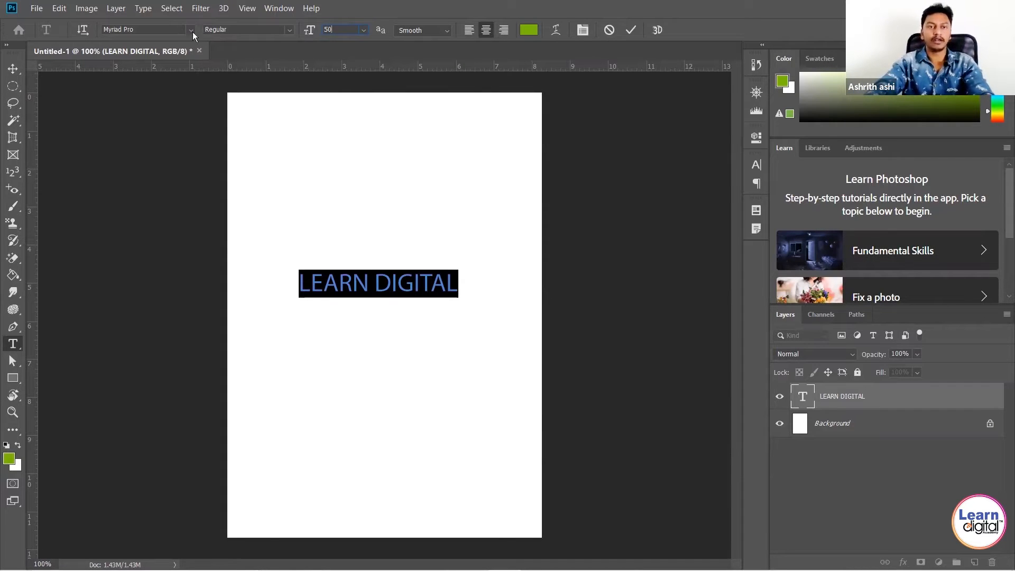
Change the font of the LEARN DIGITAL text to BankGothic Md BT.
click(166, 30)
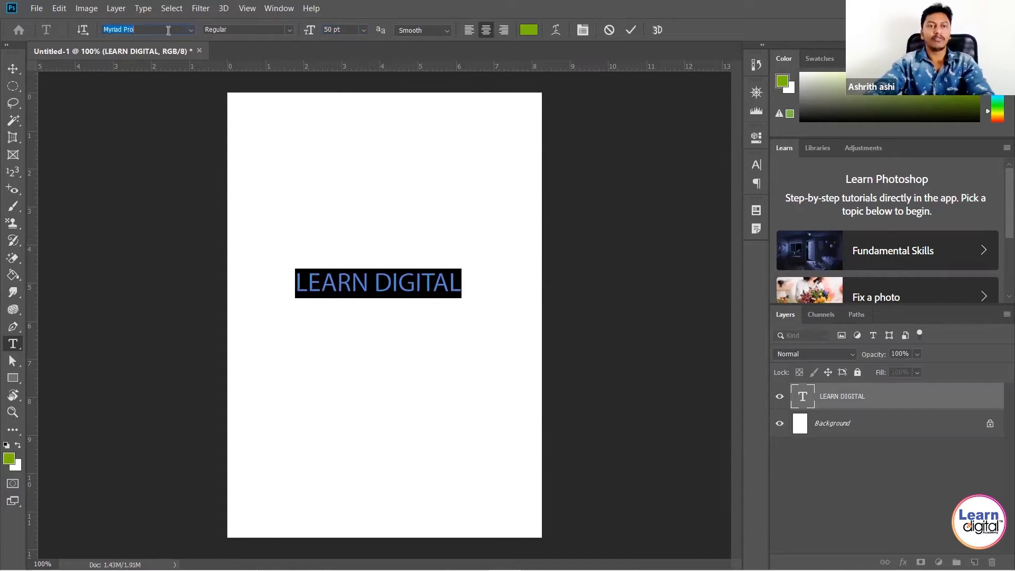
click(190, 30)
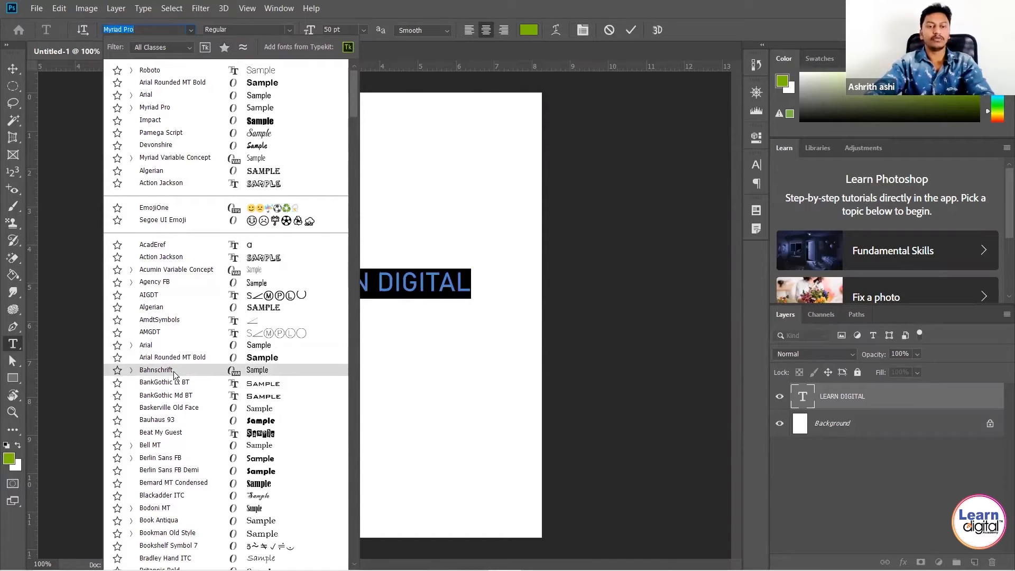
click(167, 398)
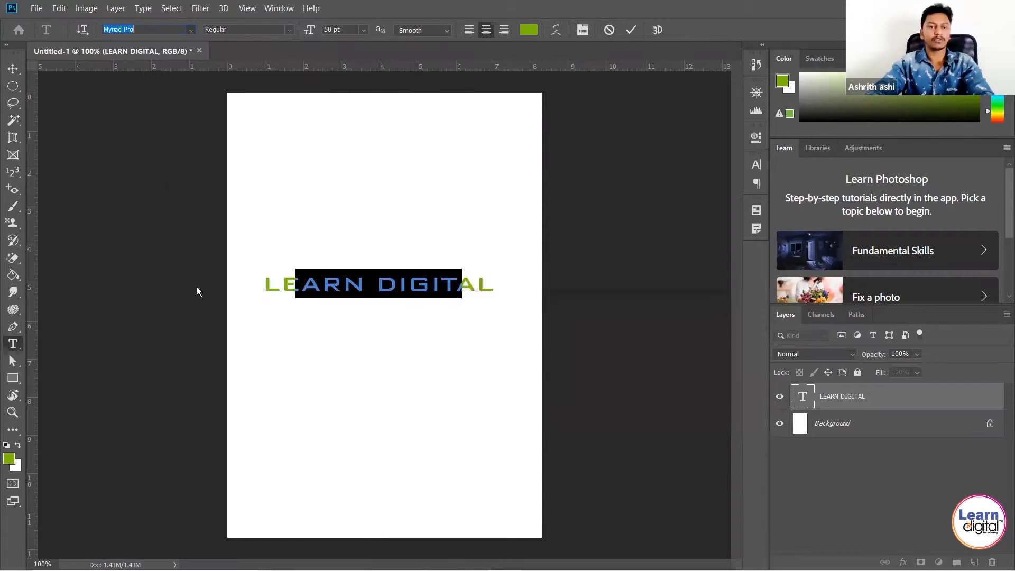
click(341, 286)
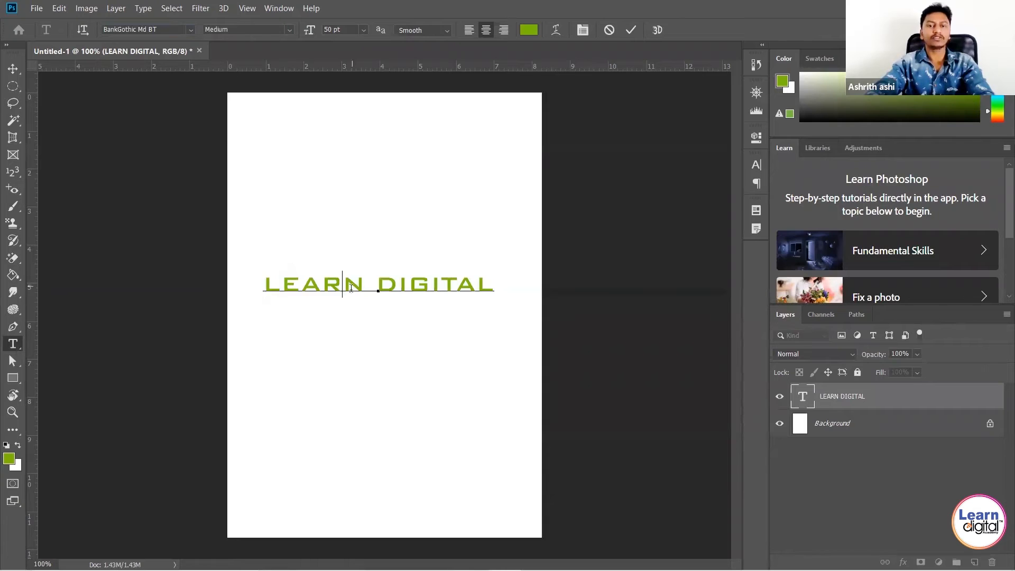
Check the font styles available for the full LEARN DIGITAL text and set its font to Arial.
drag(494, 285, 243, 286)
click(290, 30)
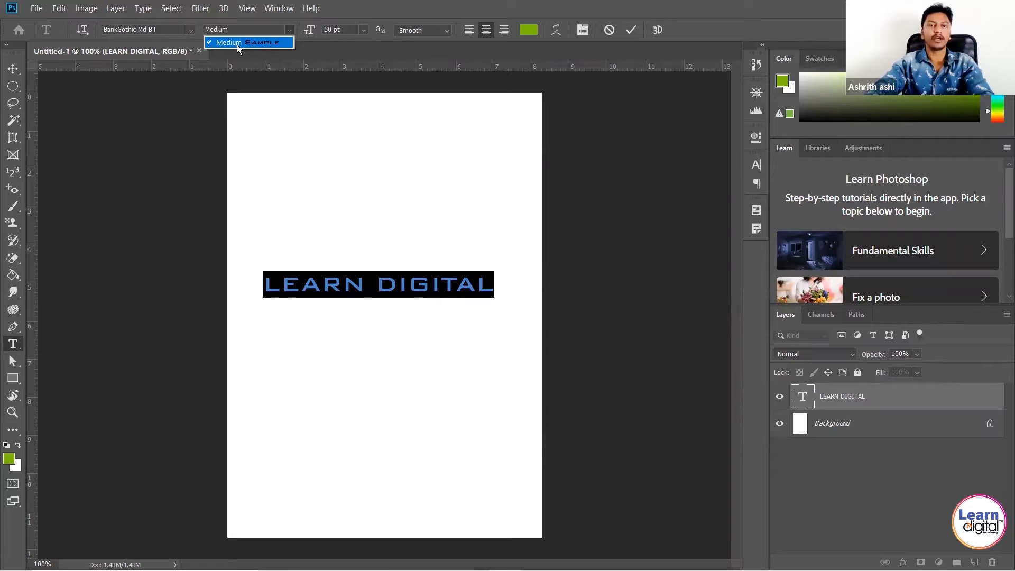
click(190, 29)
click(190, 29)
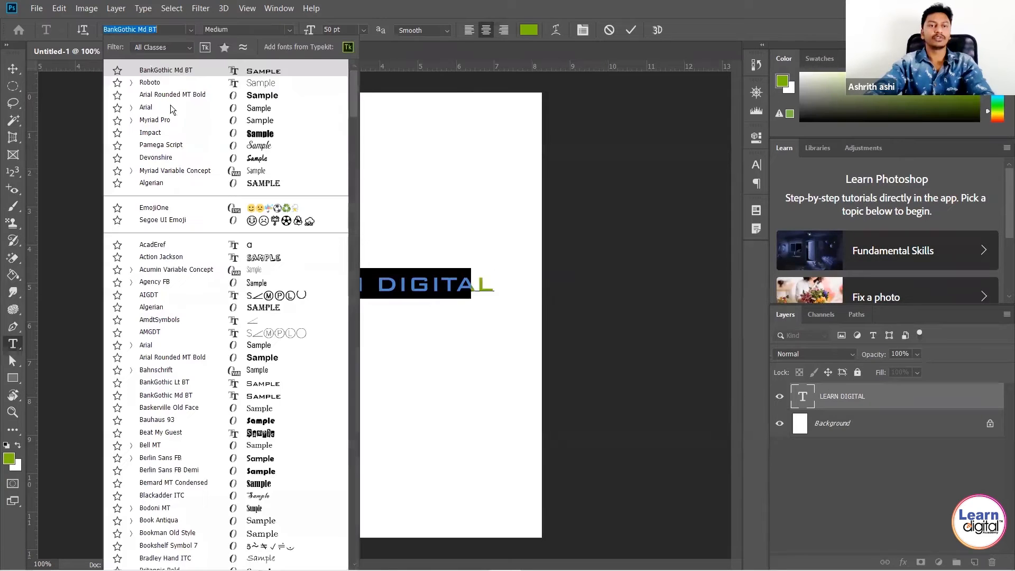
click(161, 107)
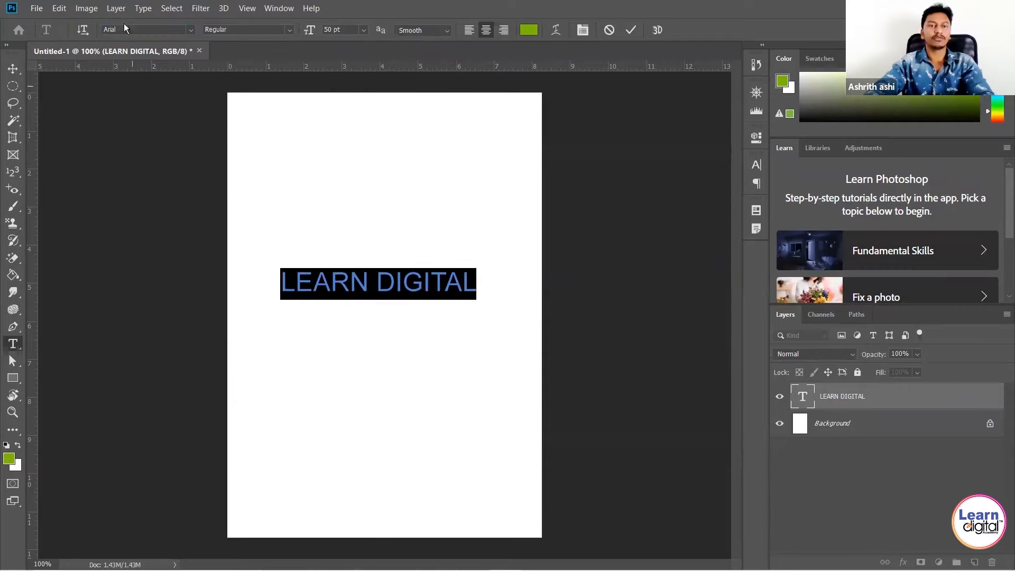
Try the Arial styles Narrow, Narrow Italic, Narrow Bold, Bold and Bold Italic on the LEARN DIGITAL text.
click(289, 30)
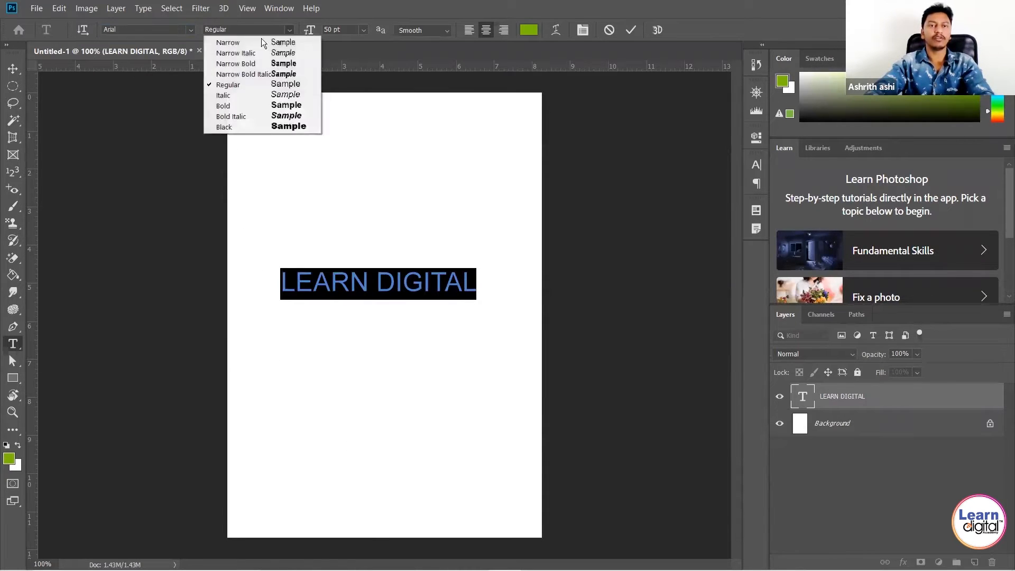
click(233, 41)
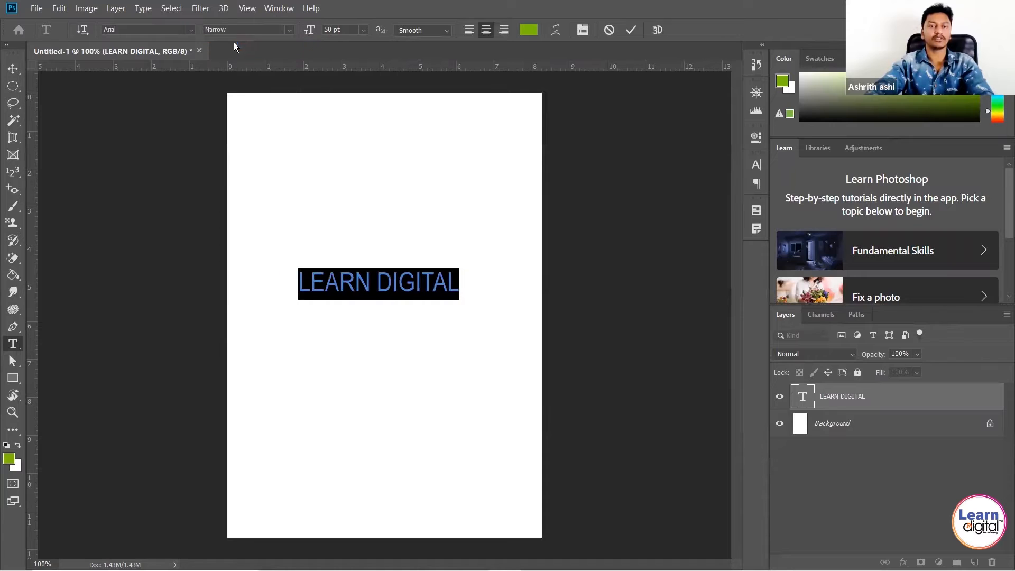
click(289, 29)
click(271, 52)
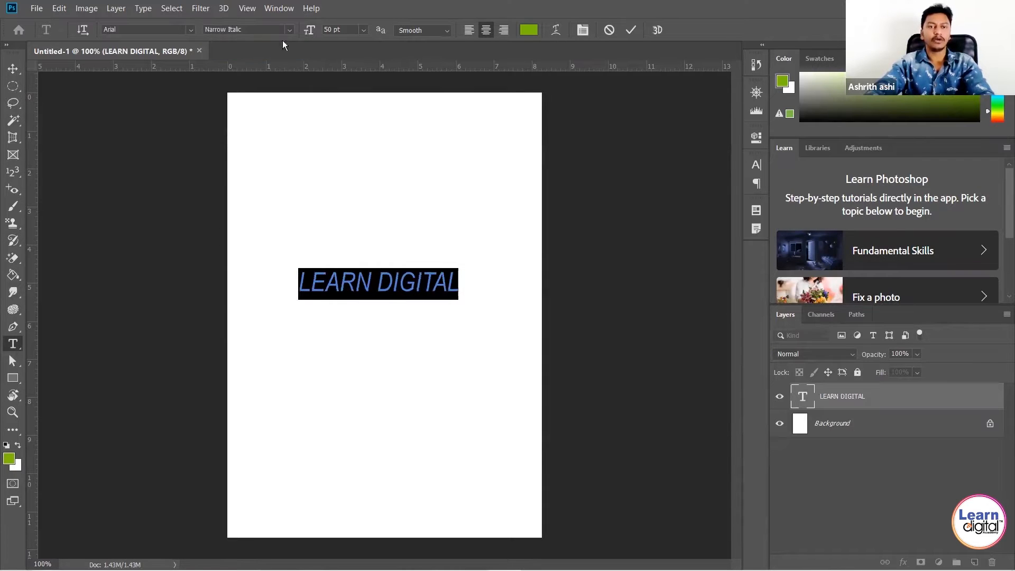
click(290, 30)
click(276, 64)
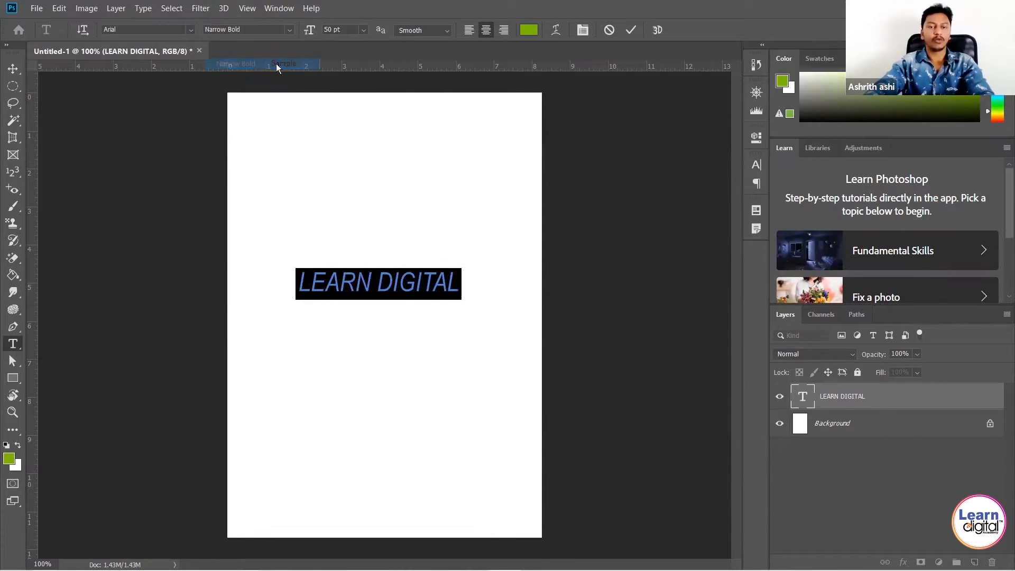
click(289, 30)
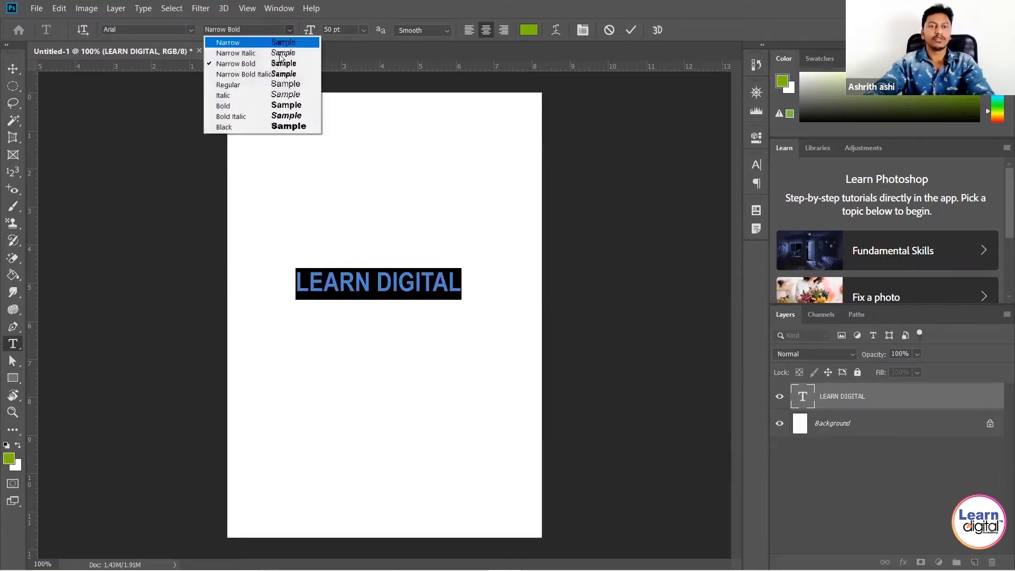
click(272, 106)
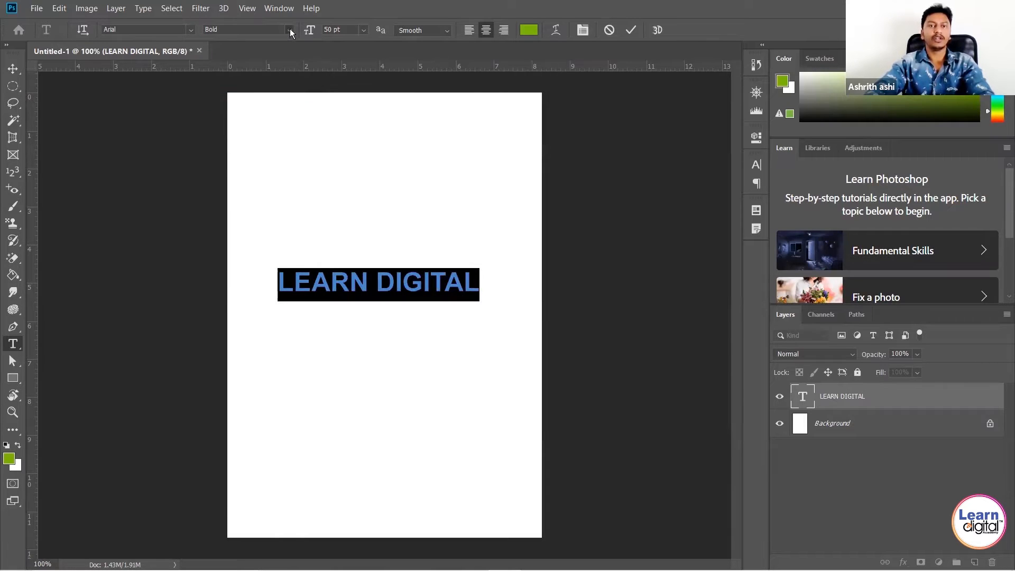
click(289, 30)
click(262, 115)
Set the font style of the LEARN DIGITAL text to Black.
click(290, 29)
click(249, 127)
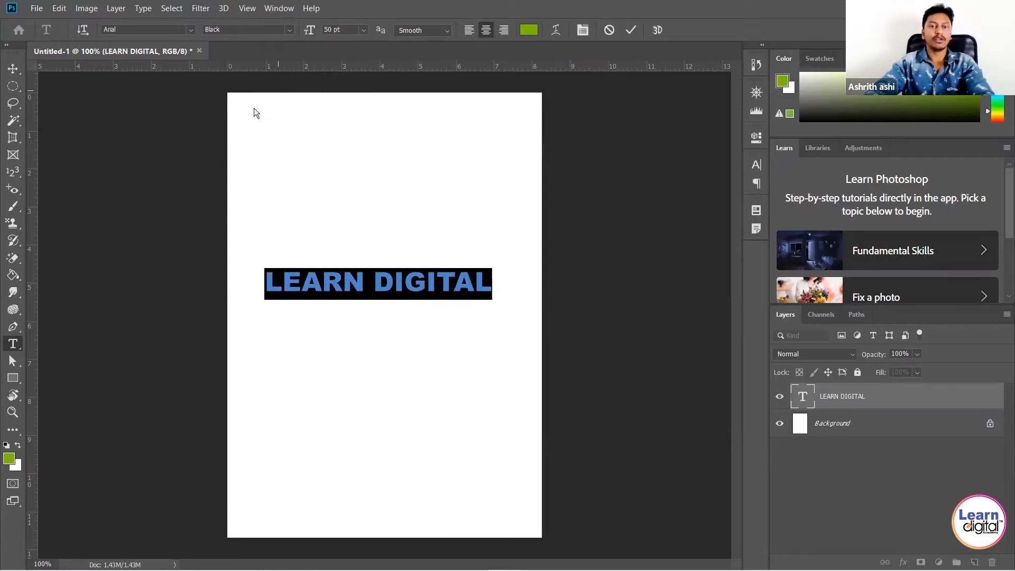
click(375, 280)
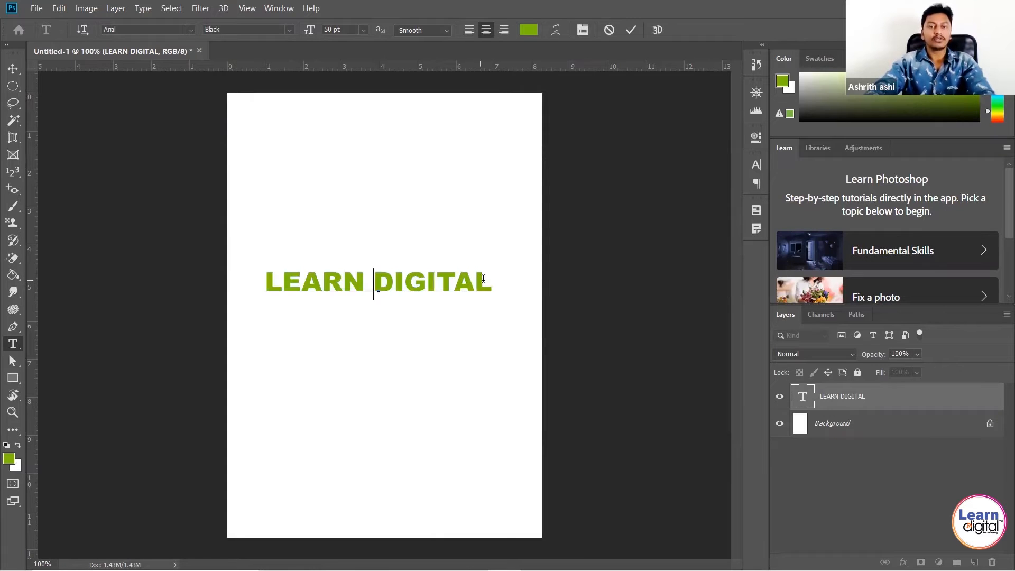
Recolour the full LEARN DIGITAL text blue, using hex value 0012bb.
drag(492, 283, 254, 289)
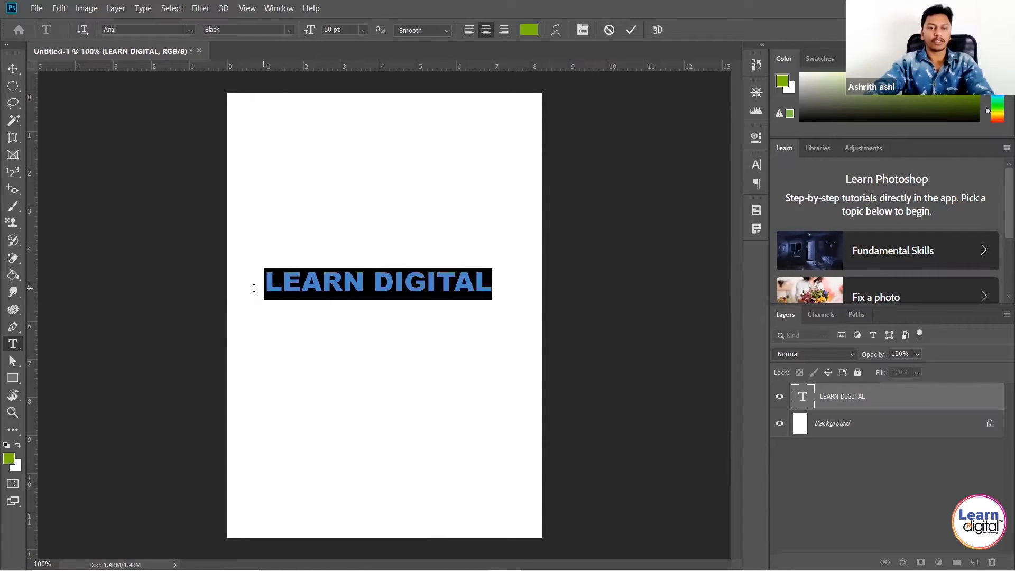
click(529, 31)
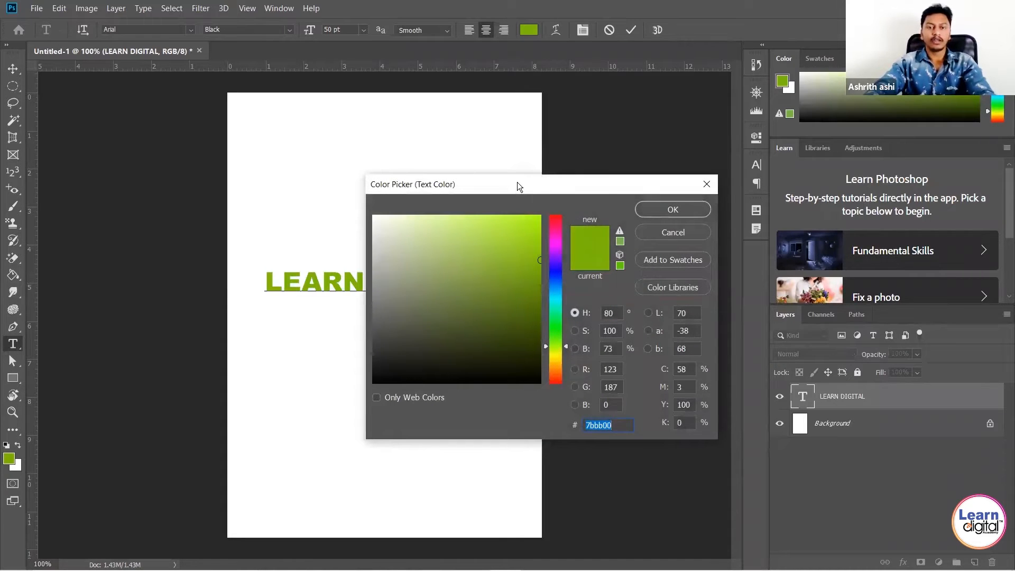
drag(517, 182, 652, 149)
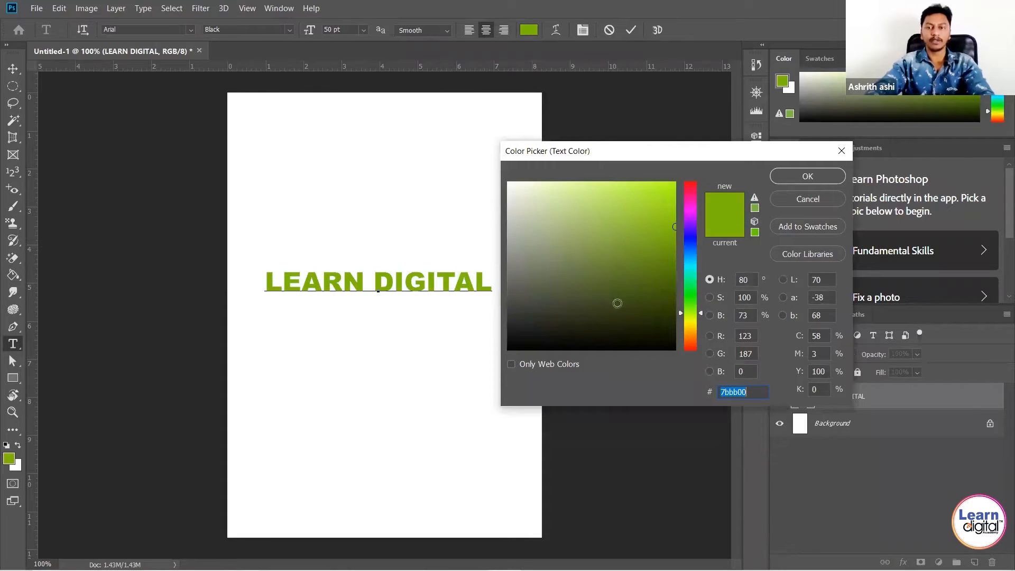
click(691, 259)
click(693, 241)
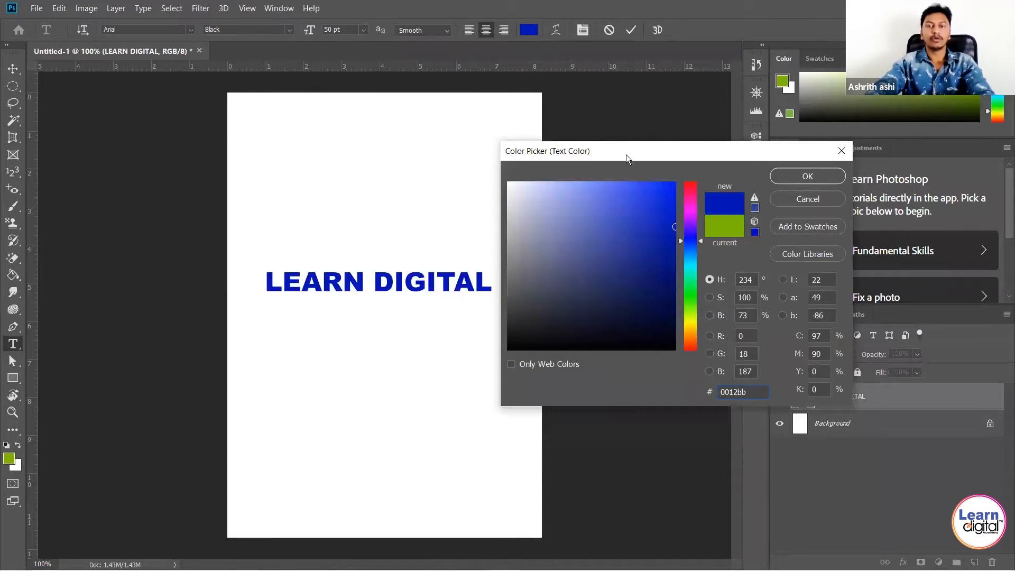
drag(626, 154, 650, 233)
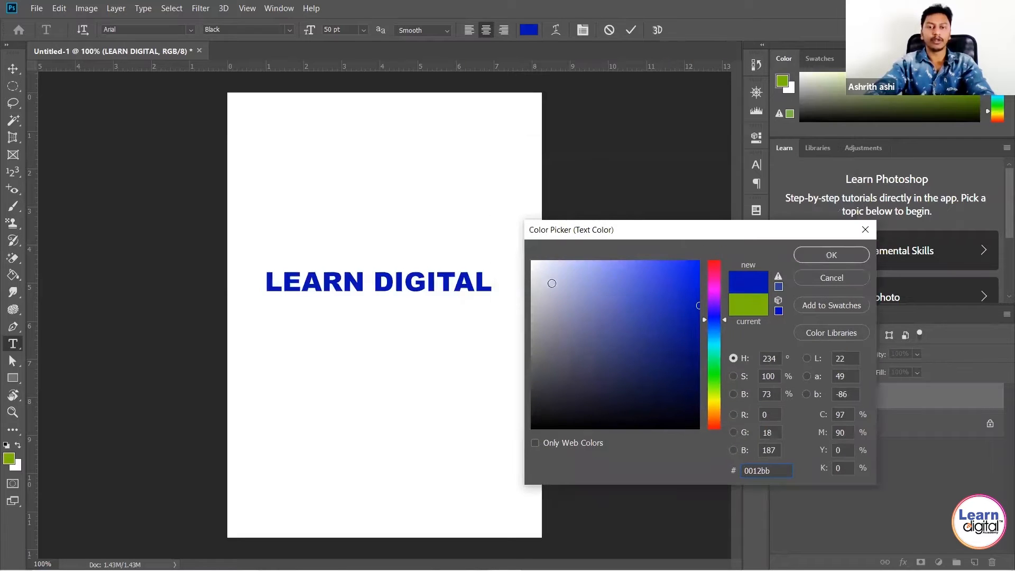
Try black, green and yellow shades as the colour of the LEARN DIGITAL text.
text(ff0000)
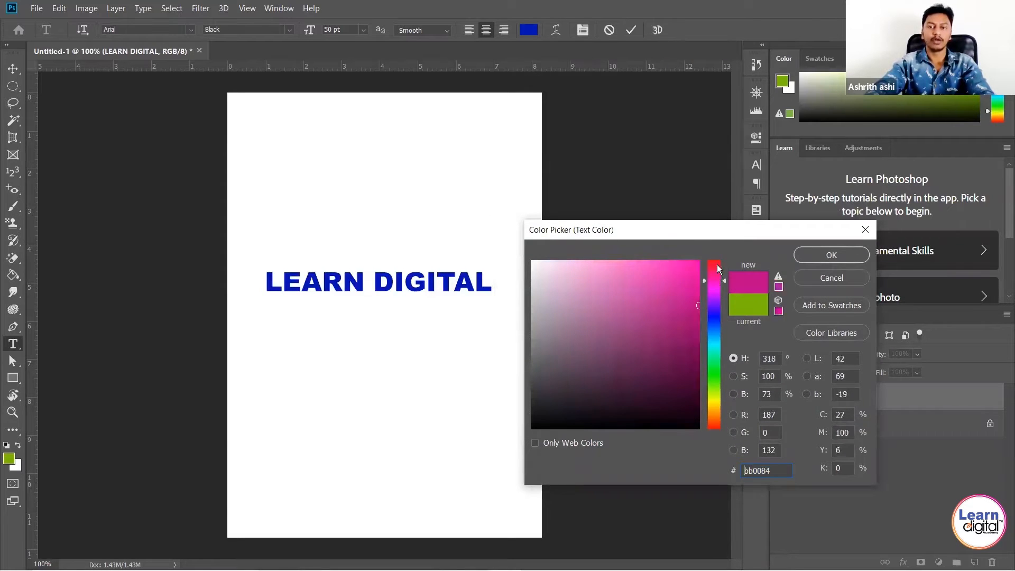
text(000000126e00)
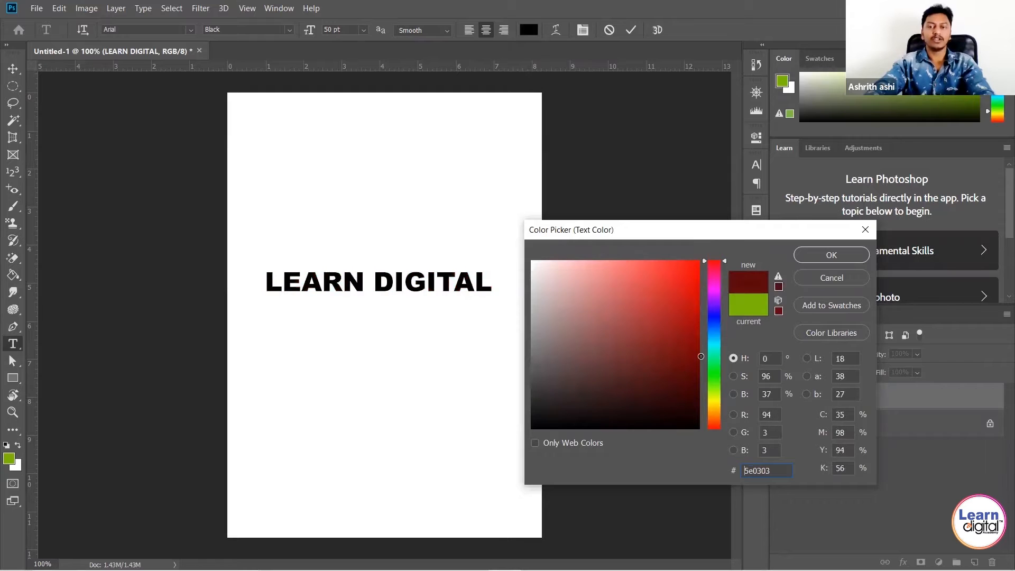
text(36e208)
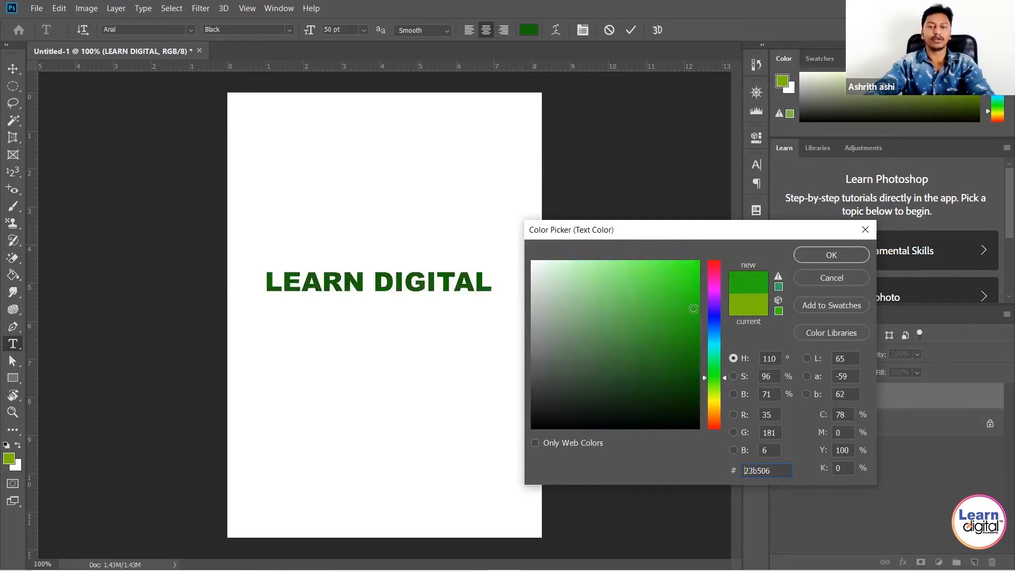
click(713, 405)
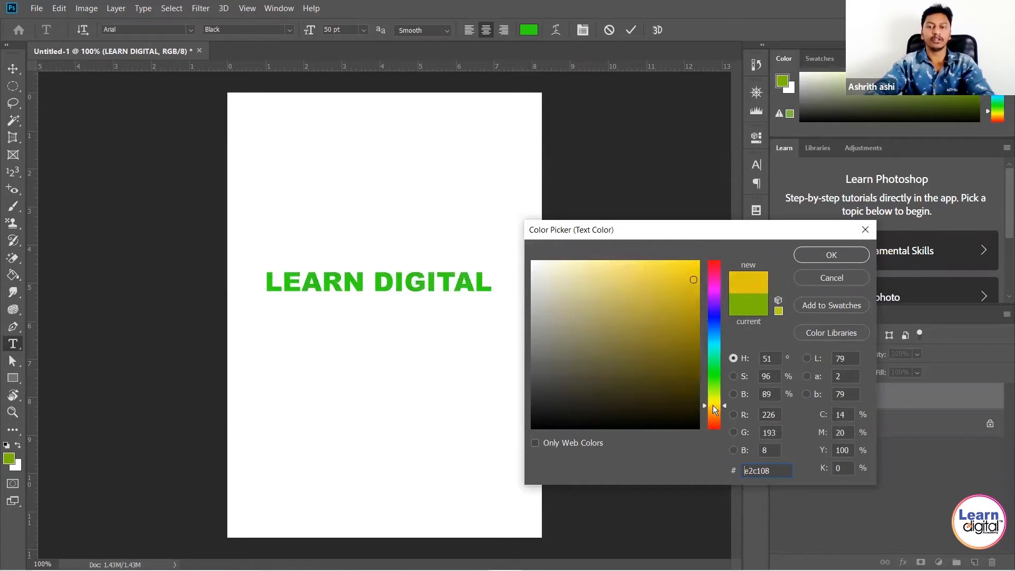
Set the colour of the LEARN DIGITAL text to pure red, ff0000.
drag(690, 285, 719, 228)
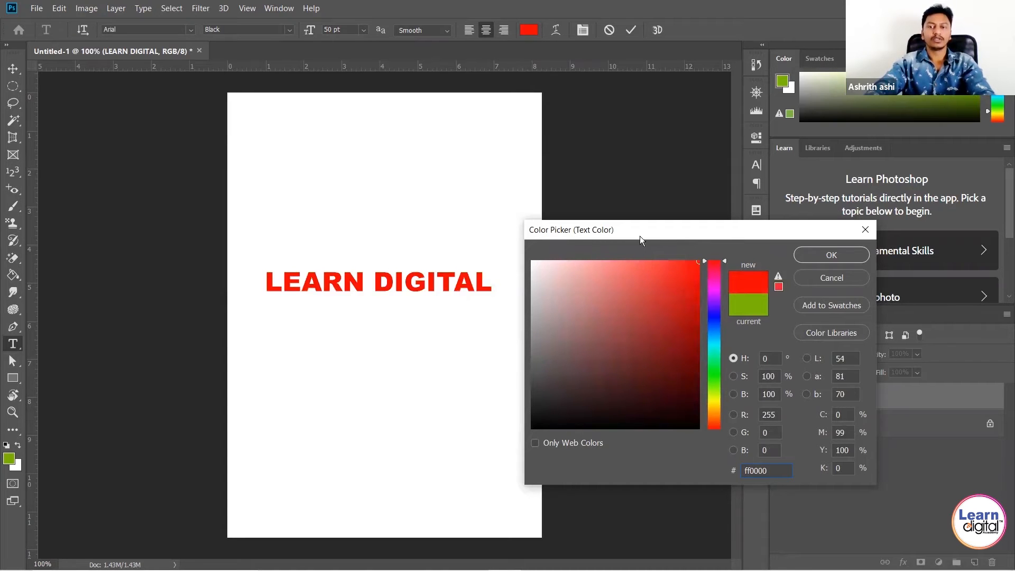
drag(640, 235, 619, 217)
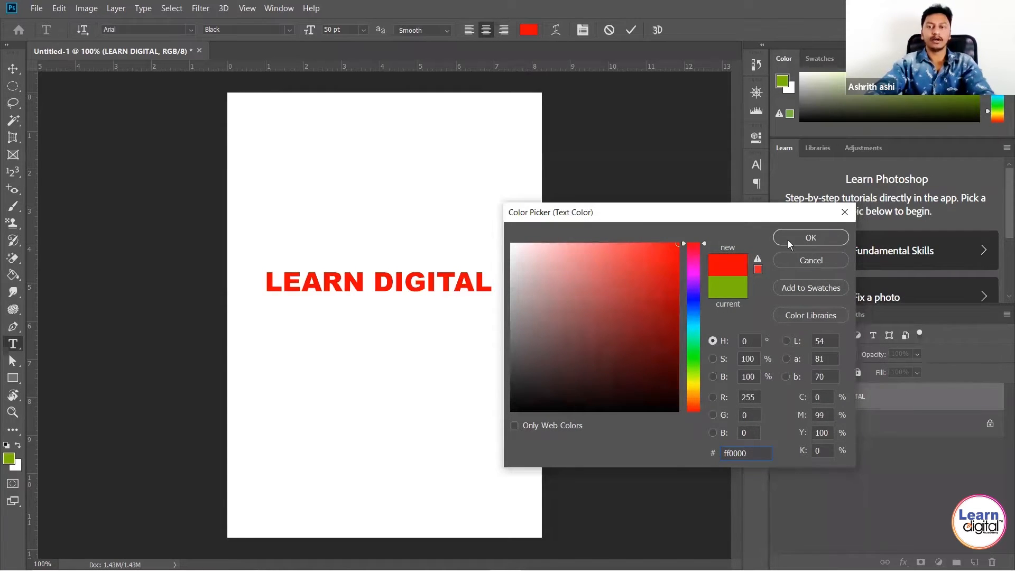
click(789, 241)
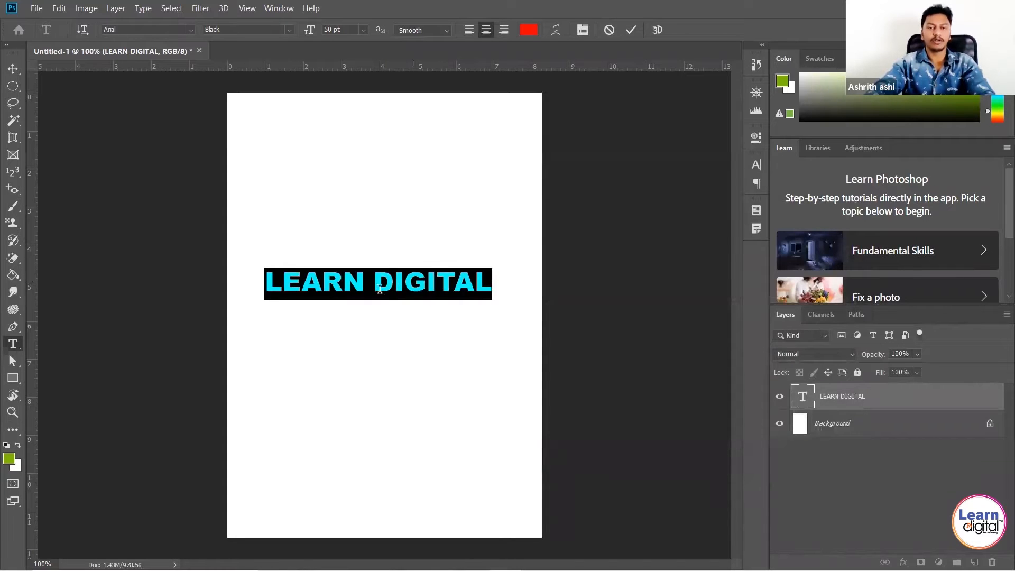
Commit the LEARN DIGITAL text edit and move the text up near the upper edge of the page.
click(628, 31)
key(v)
drag(332, 285, 336, 141)
Add the placeholder text Lorem Ipsum with the Vertical Type Tool and place it below LEARN DIGITAL near the page centre.
click(16, 345)
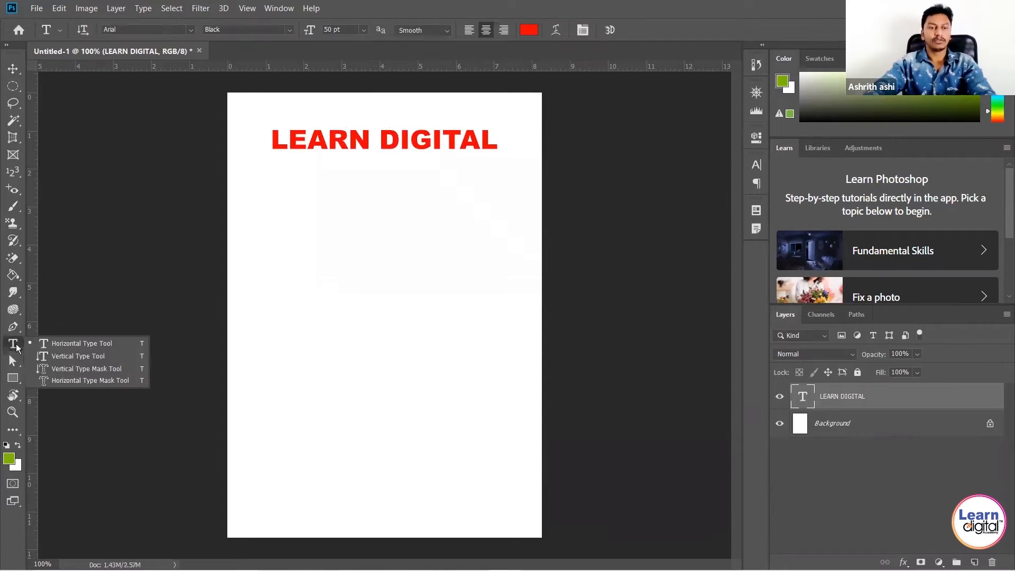
click(65, 356)
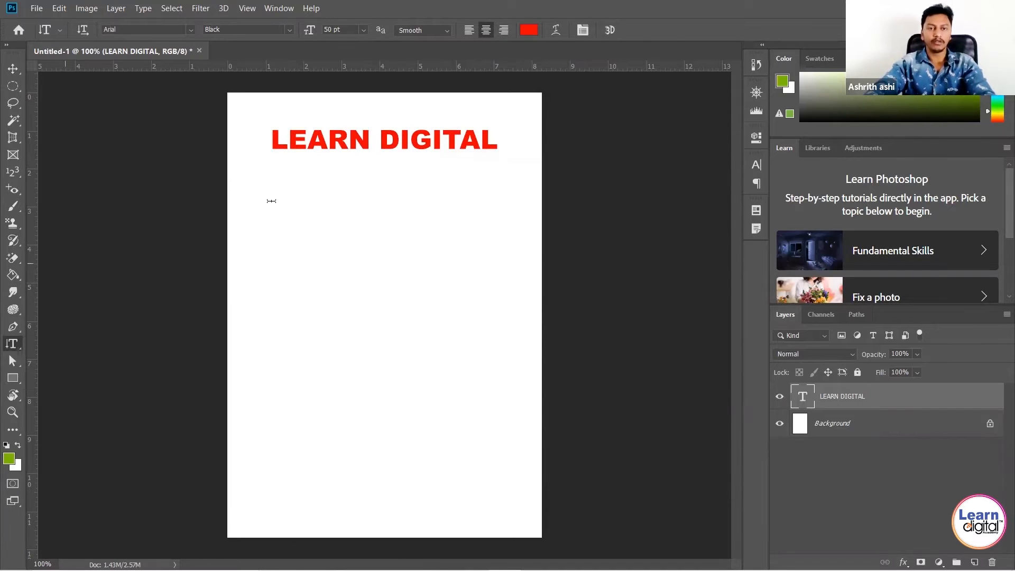
click(351, 234)
click(13, 69)
drag(340, 214, 390, 328)
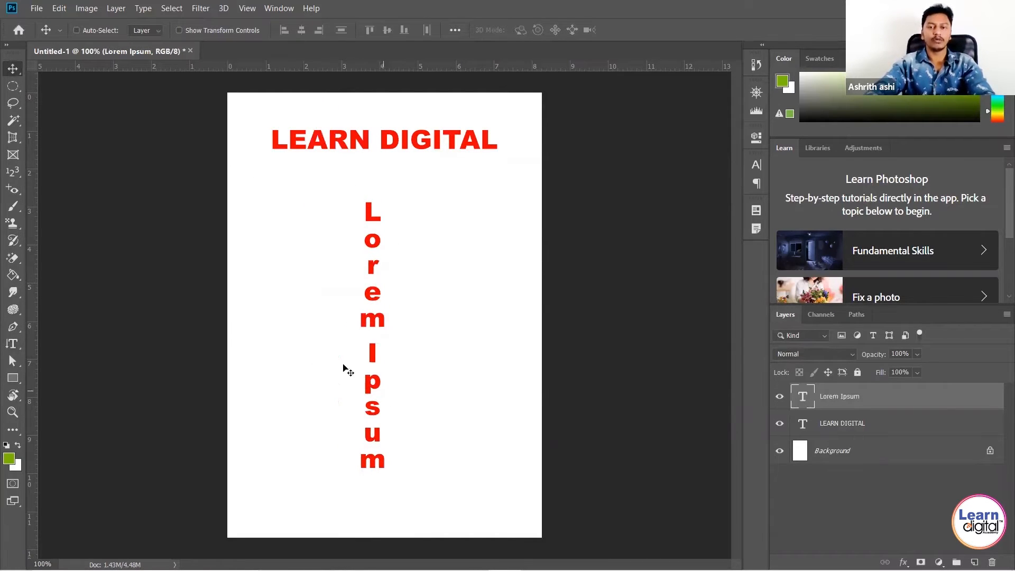
double_click(802, 398)
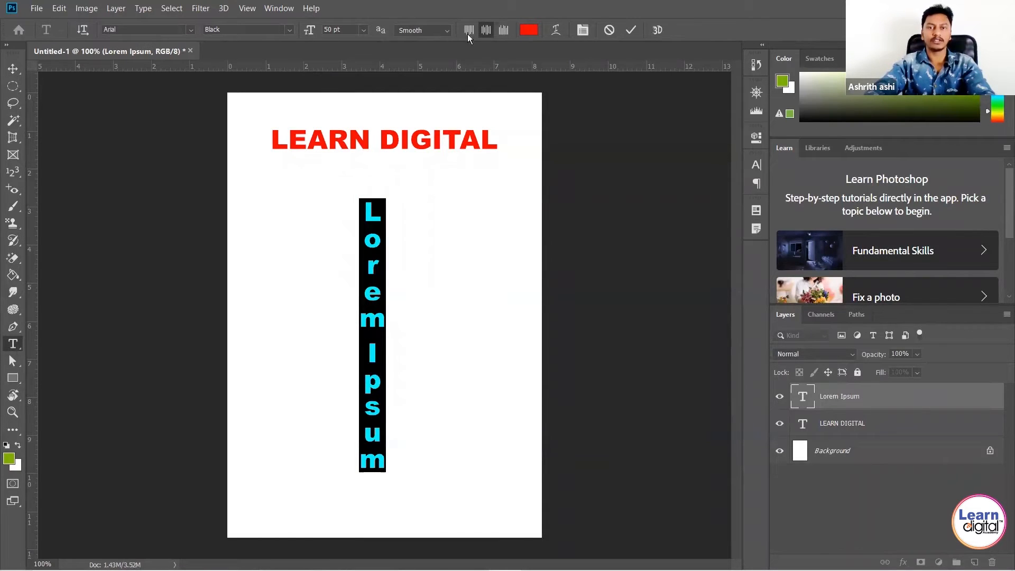
click(609, 30)
key(v)
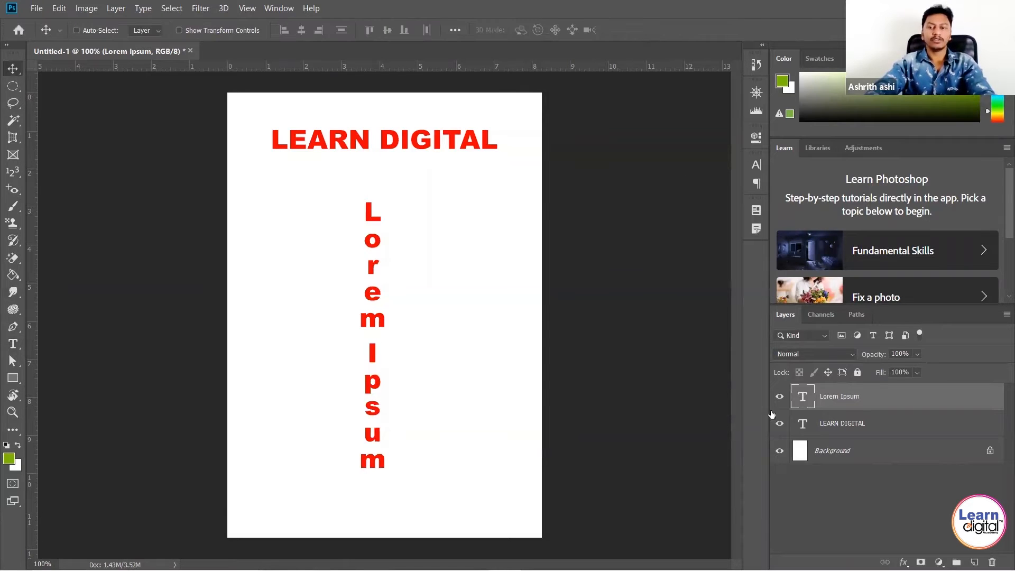
Hide the Lorem Ipsum layer and move the LEARN DIGITAL text down to about the middle of the page.
click(780, 397)
click(861, 423)
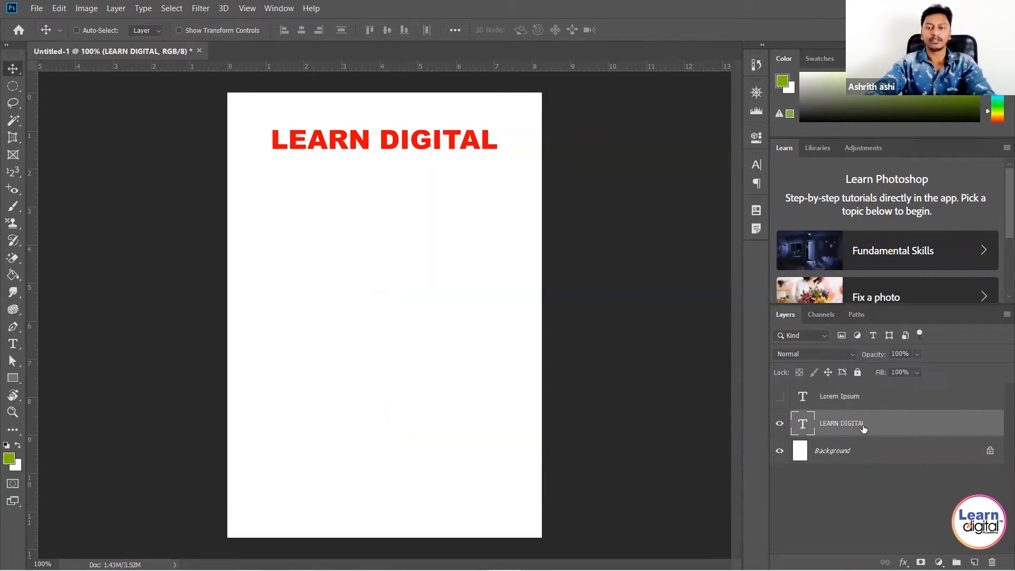
drag(382, 143, 386, 276)
drag(384, 280, 389, 285)
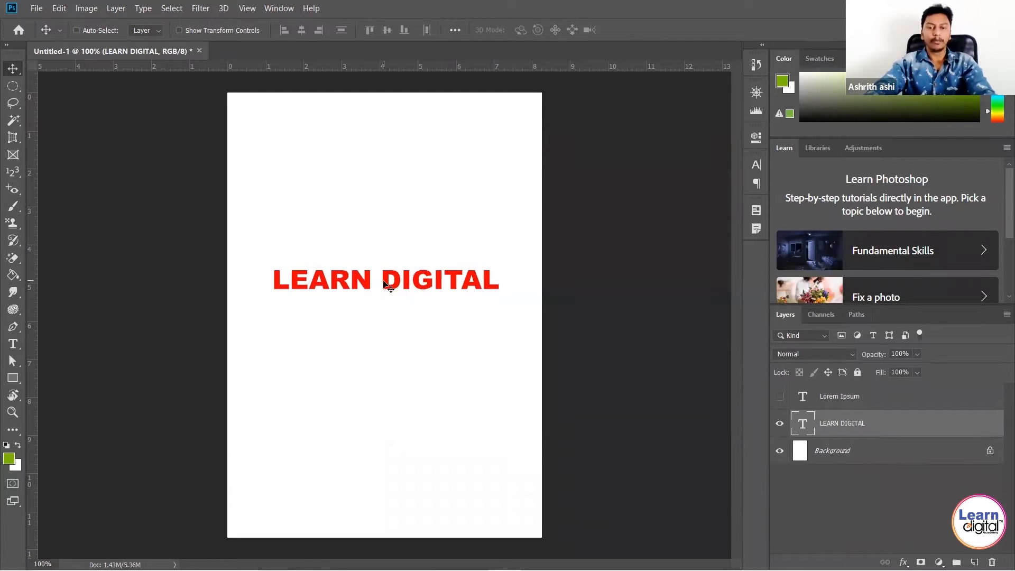
Apply a horizontal Arc text warp with a +50% bend to the LEARN DIGITAL text.
double_click(803, 425)
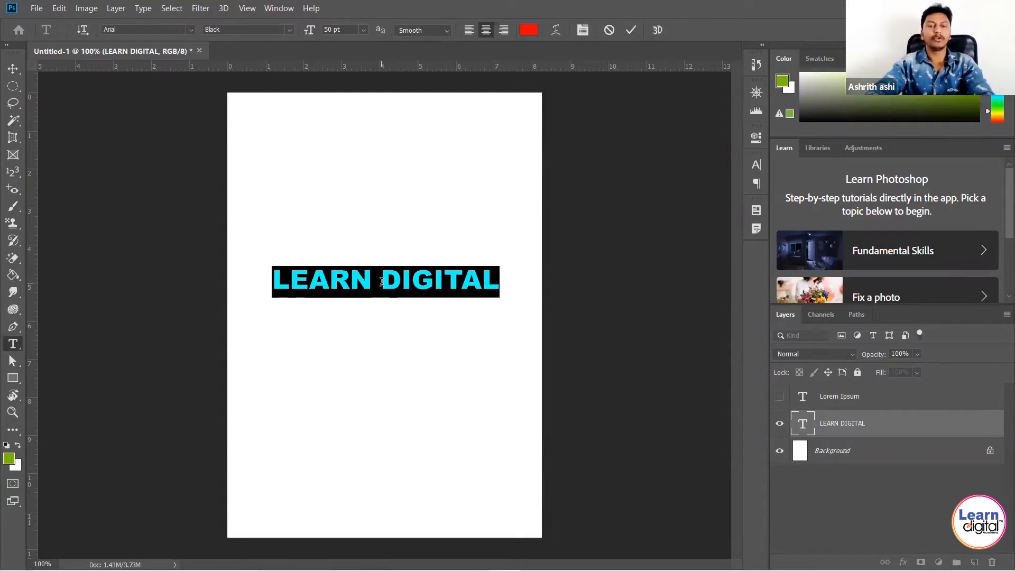
click(555, 31)
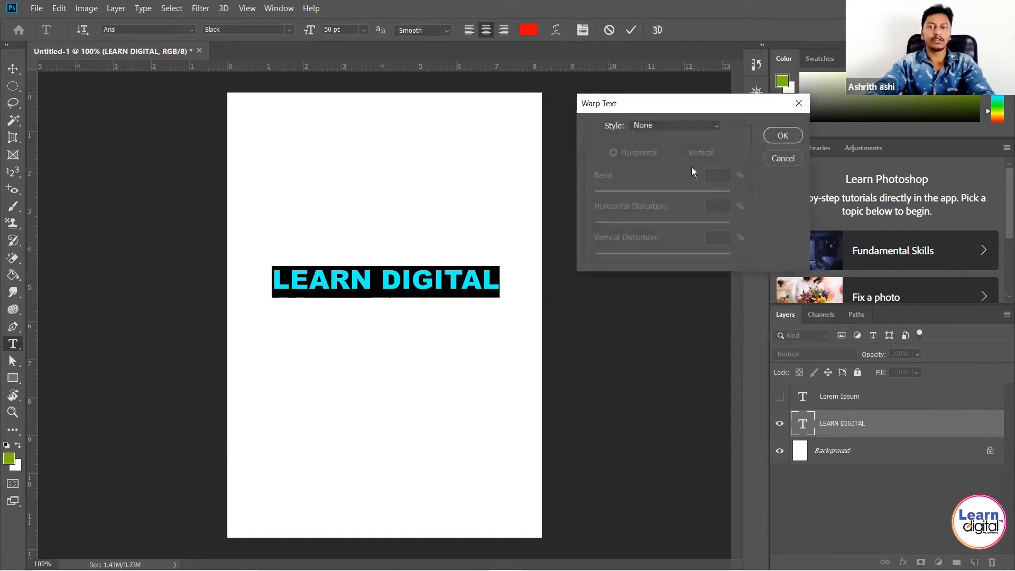
click(679, 125)
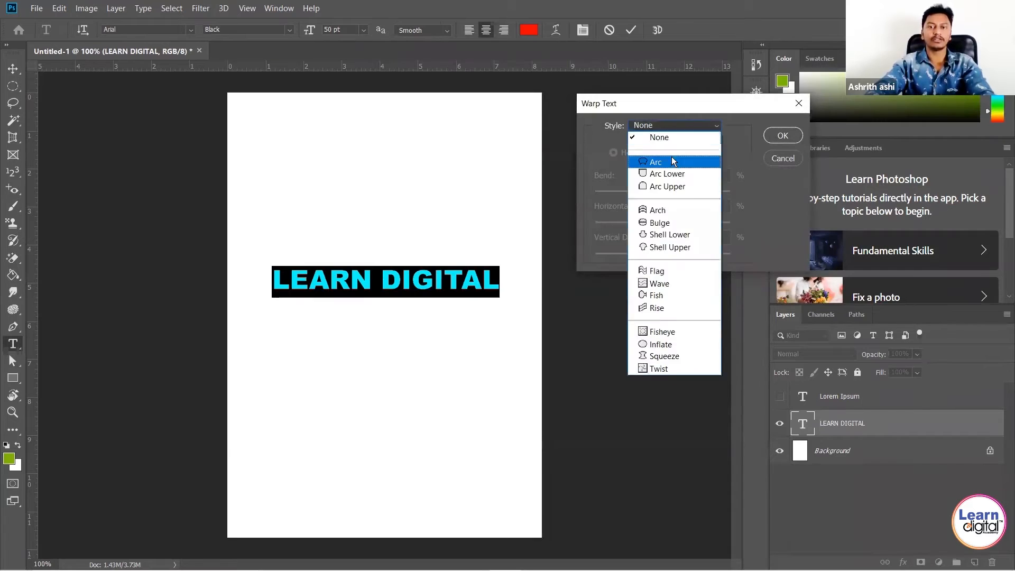
click(673, 162)
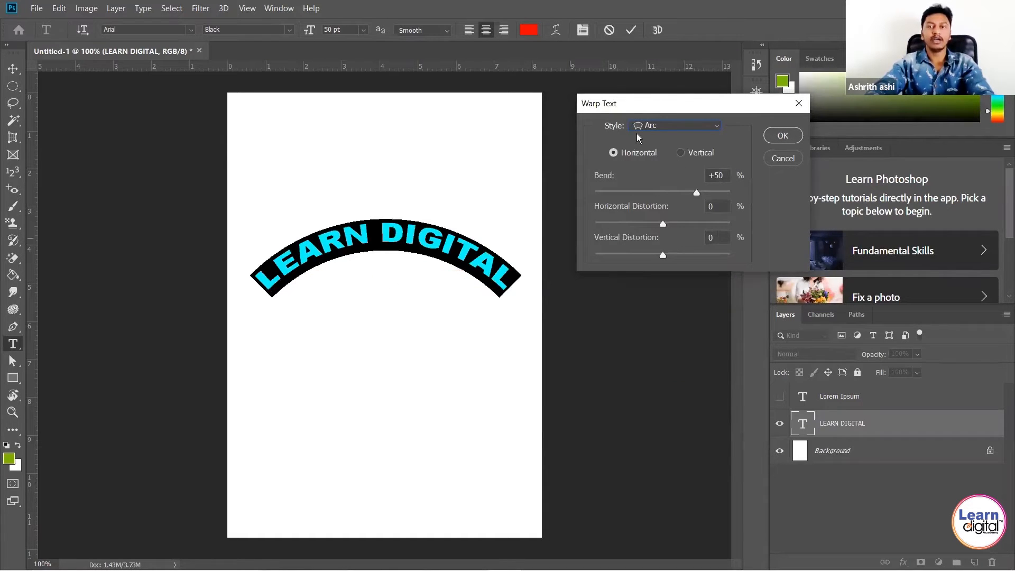
drag(649, 109, 624, 131)
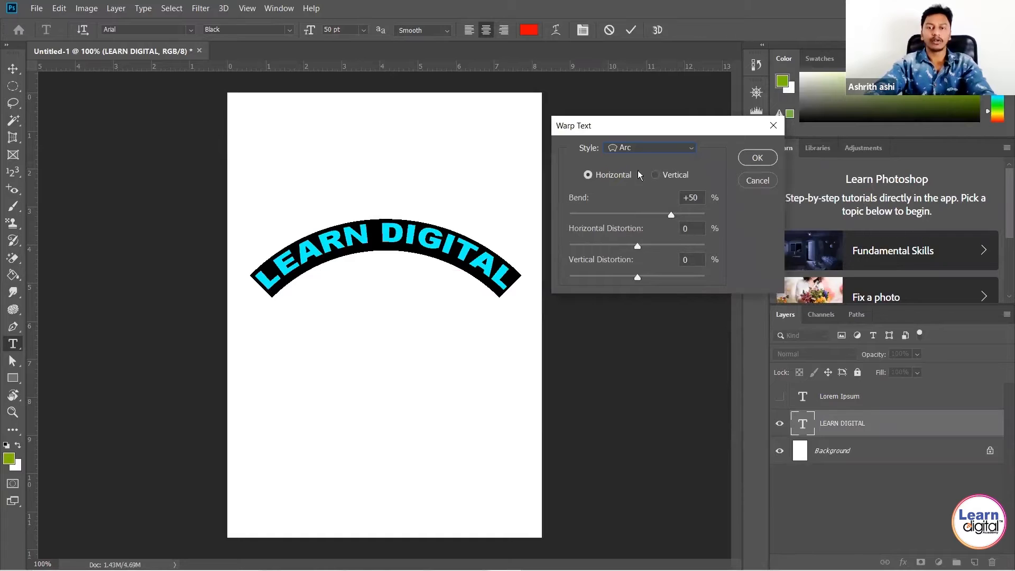
Try the Arc warp vertically, return it to horizontal, and adjust bend to +47% and horizontal distortion to -12%.
click(656, 174)
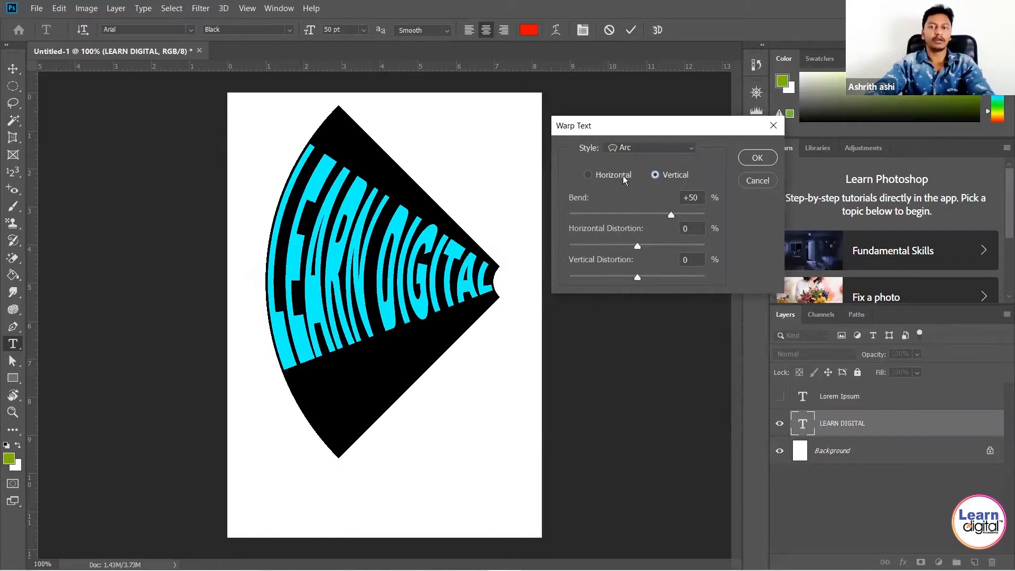
click(589, 175)
mouse_move(652, 212)
mouse_down()
mouse_move(589, 214)
mouse_move(670, 211)
mouse_up()
drag(601, 246, 580, 248)
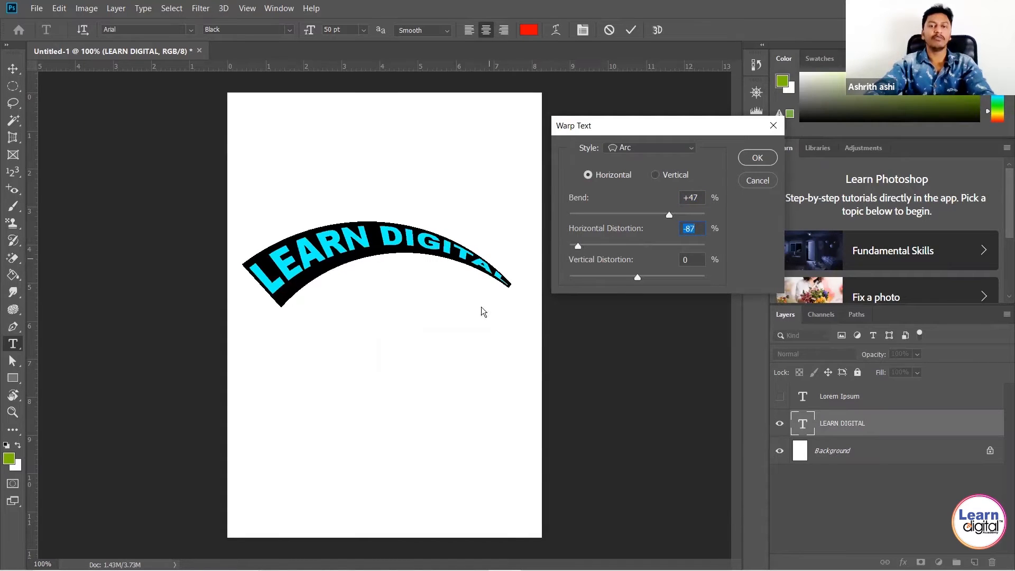
drag(578, 247, 637, 280)
Try the Arc Lower, Arc Upper and Arch warp styles on the LEARN DIGITAL text.
click(649, 148)
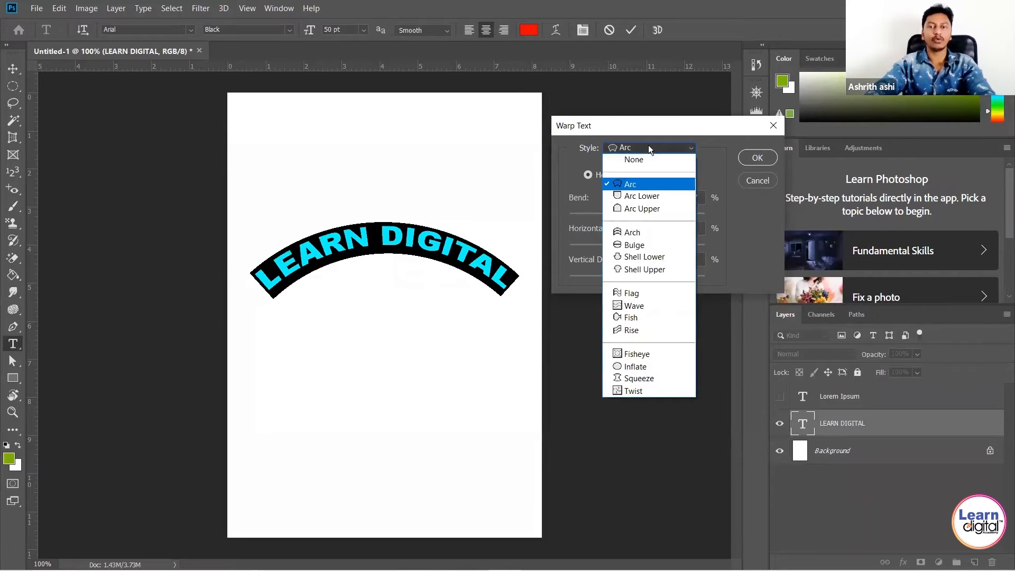
click(645, 200)
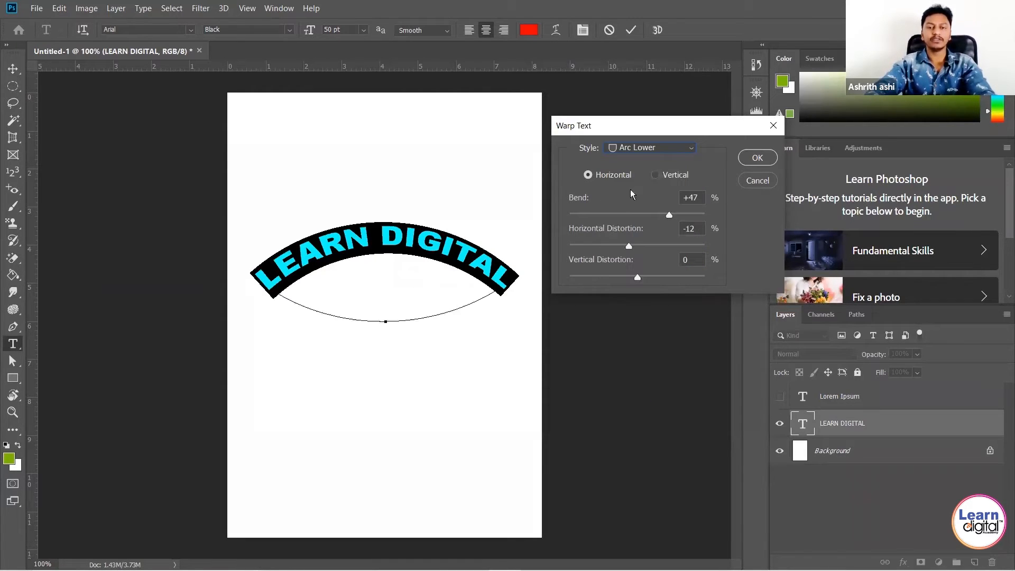
click(669, 148)
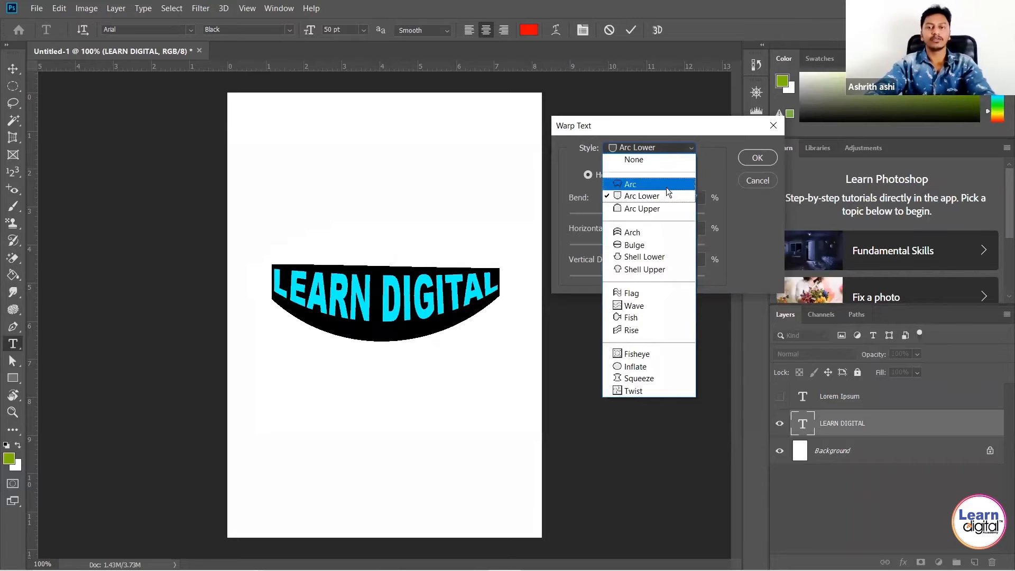
click(666, 206)
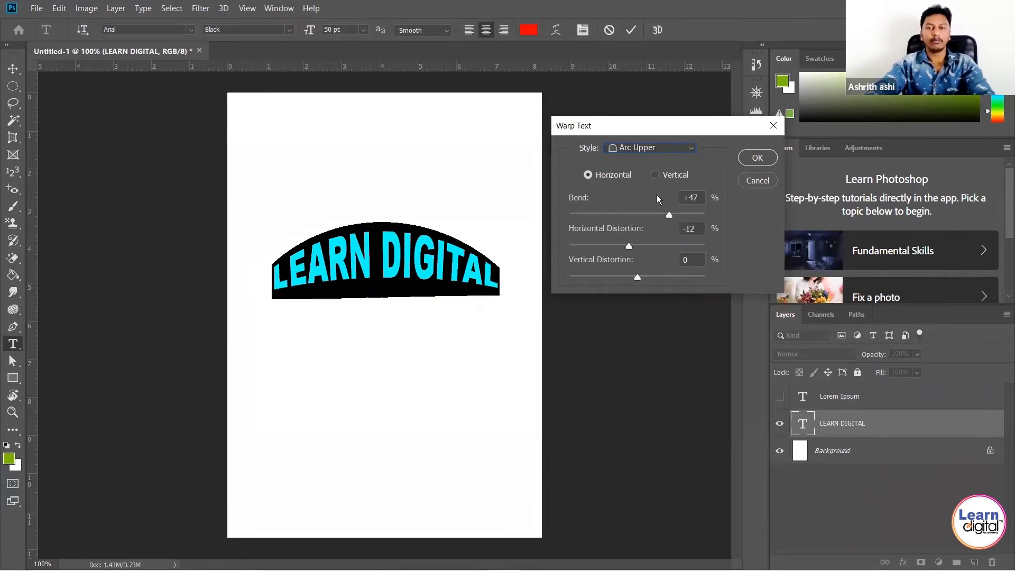
click(659, 149)
click(655, 233)
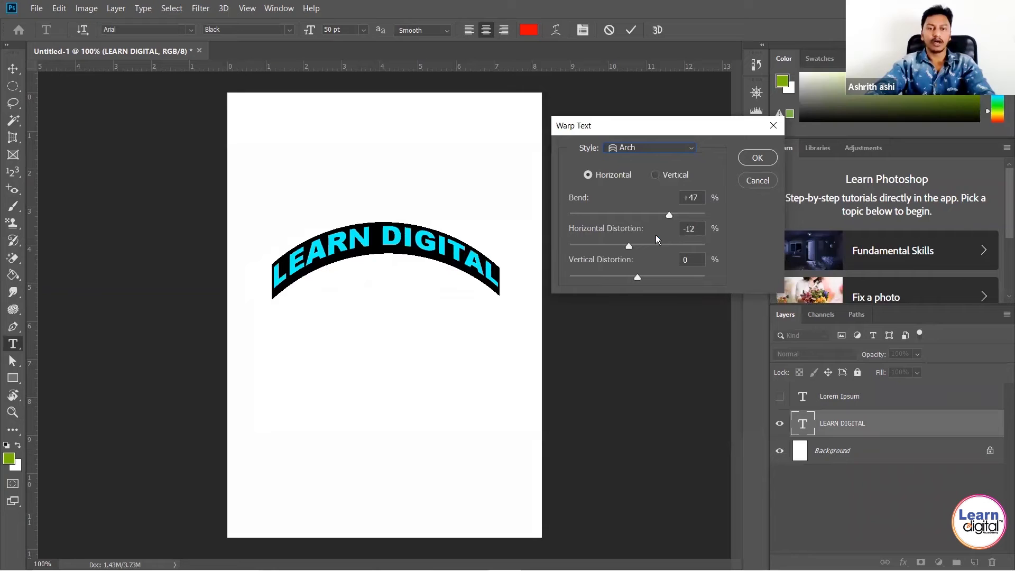
Switch the text warp to Bulge with bend +38% and horizontal distortion 0%.
click(664, 151)
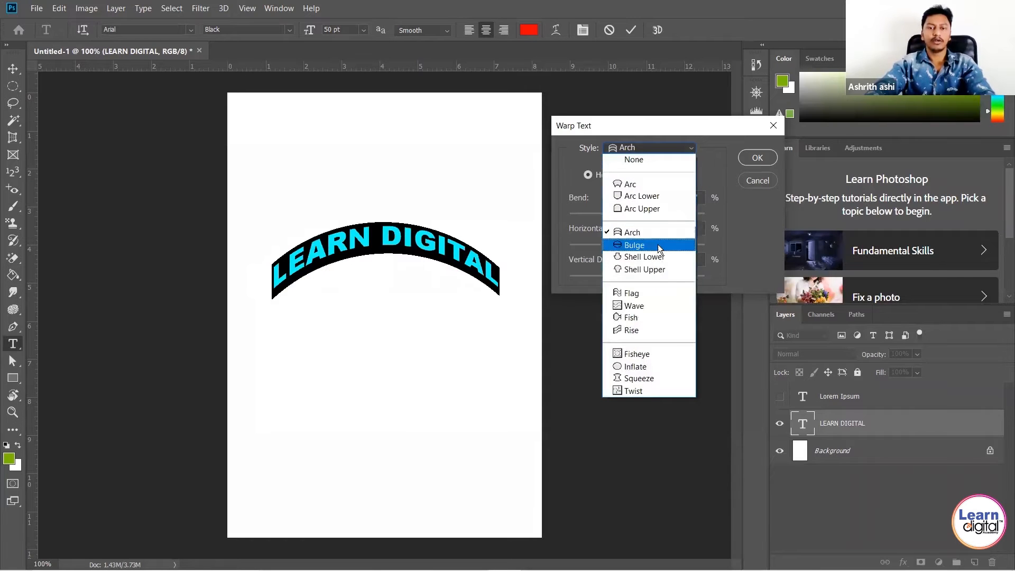
click(657, 243)
drag(669, 215, 662, 215)
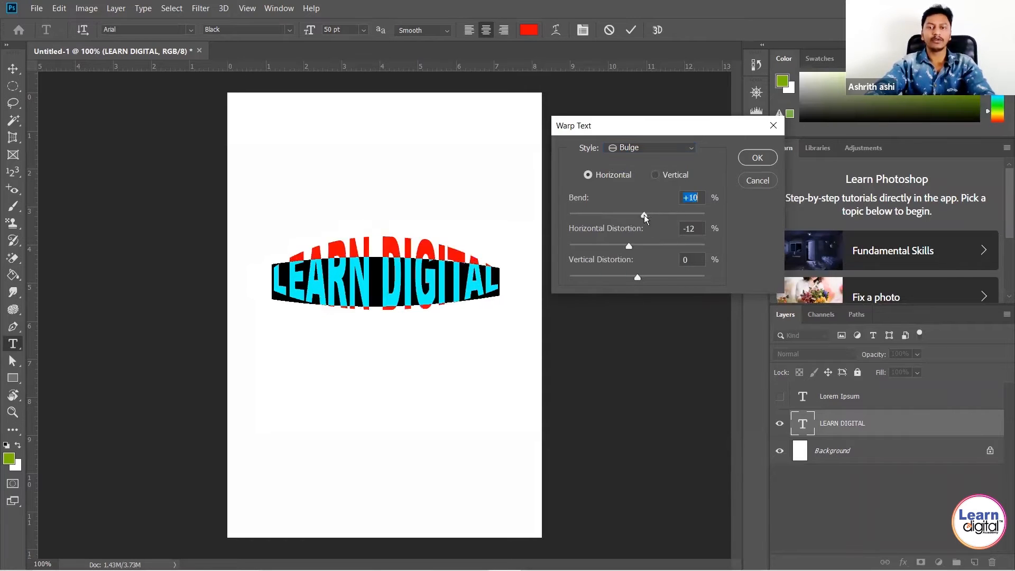
drag(630, 245, 638, 244)
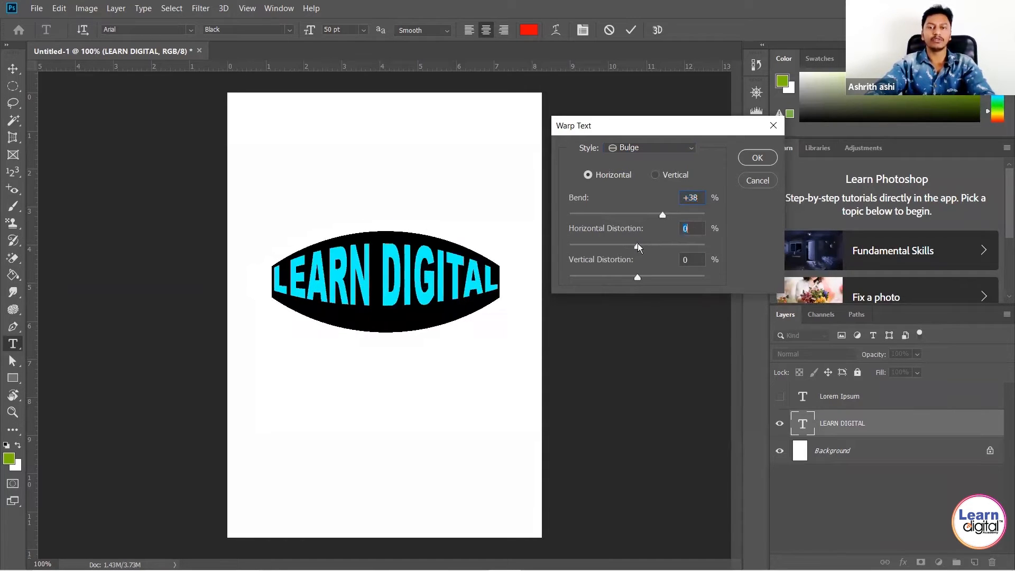
Change the warp style of the LEARN DIGITAL text to Shell Lower.
click(663, 147)
click(663, 147)
scroll(665, 151, down, 1)
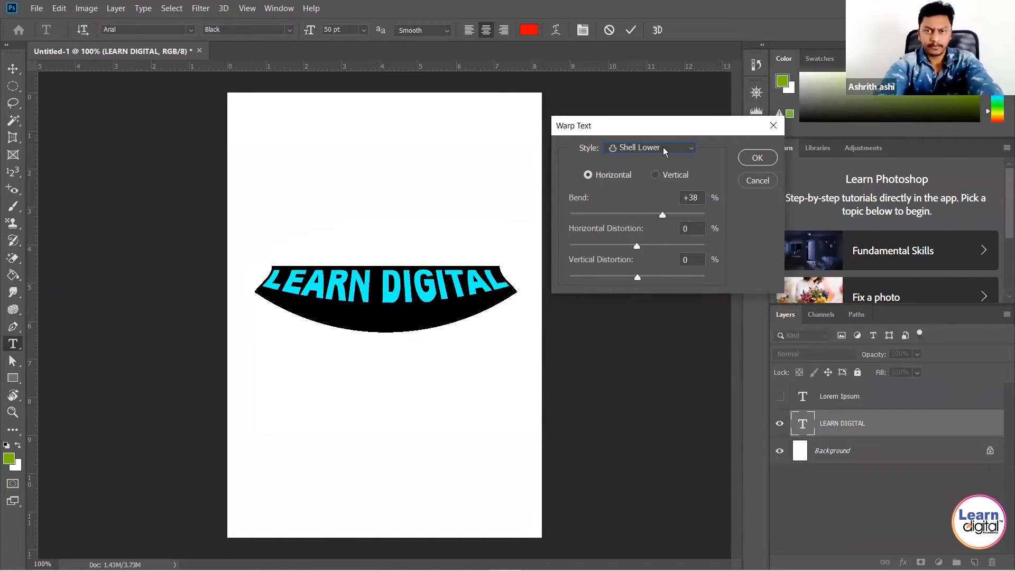
Try the remaining warp styles on the LEARN DIGITAL text, from Shell Upper through Flag, Wave and Fisheye to Twist.
scroll(666, 152, down, 1)
scroll(665, 152, down, 1)
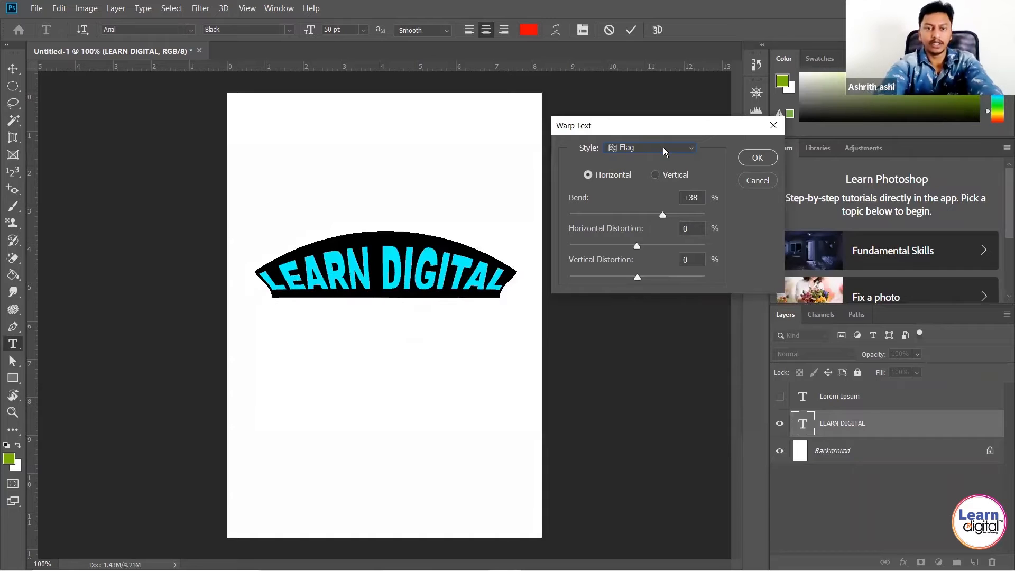
scroll(665, 152, down, 1)
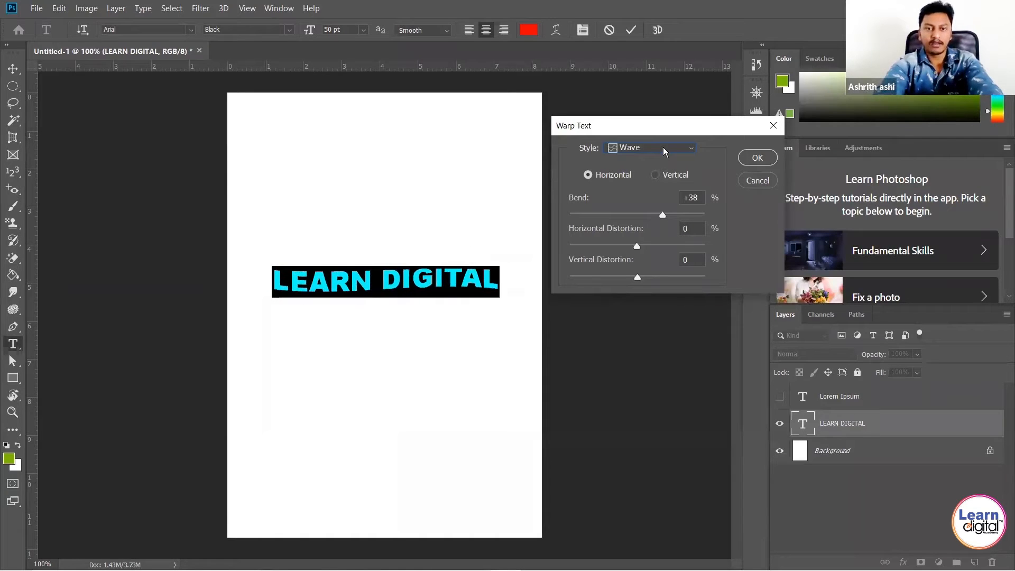
scroll(665, 152, down, 1)
scroll(665, 152, down, 1)
scroll(665, 152, down, 1)
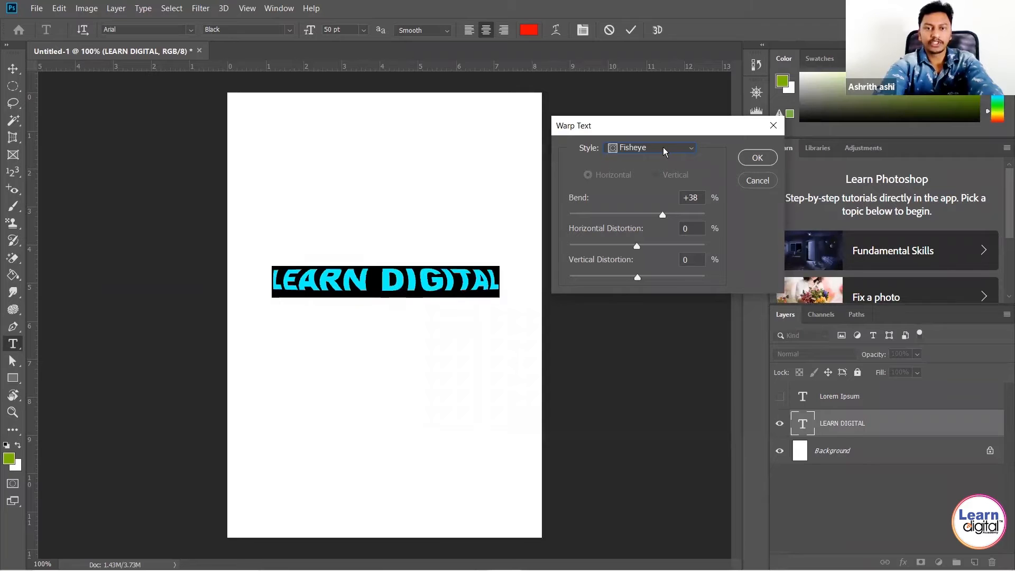
scroll(665, 152, down, 1)
scroll(665, 152, down, 2)
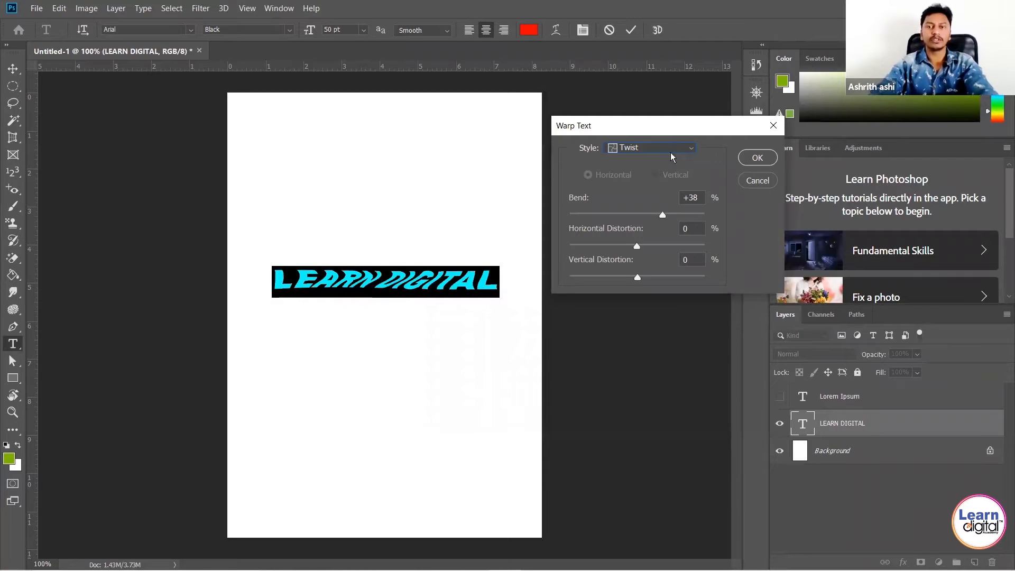
Try the Flag warp style with bend +67% on the LEARN DIGITAL text, then discard the warp.
click(682, 151)
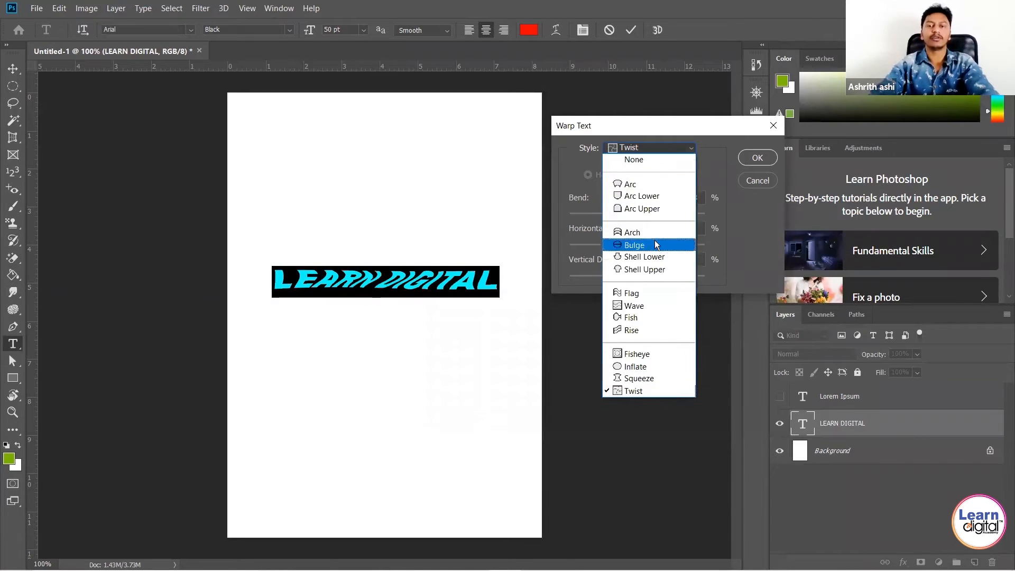
click(648, 293)
drag(662, 215, 682, 215)
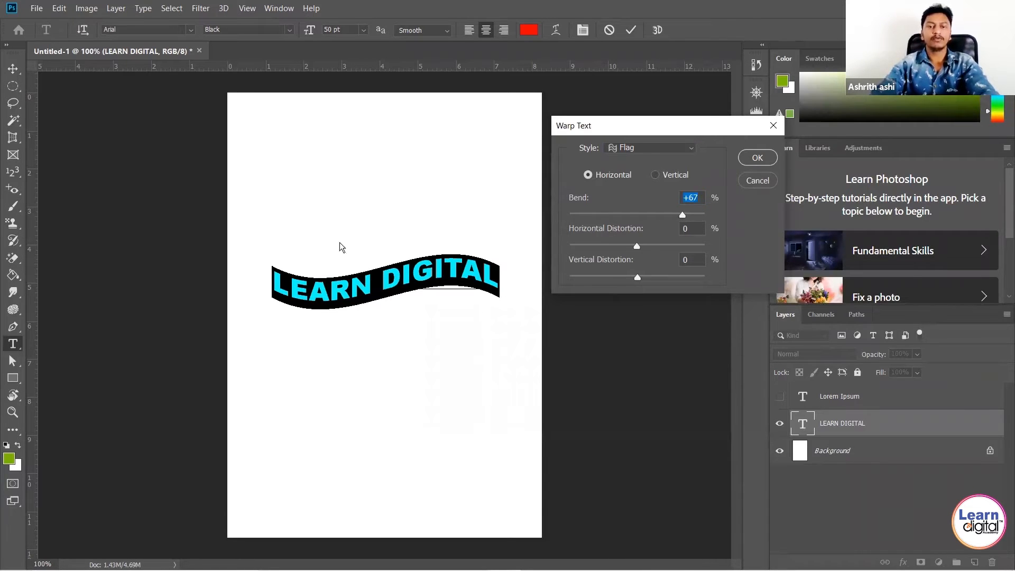
key(Escape)
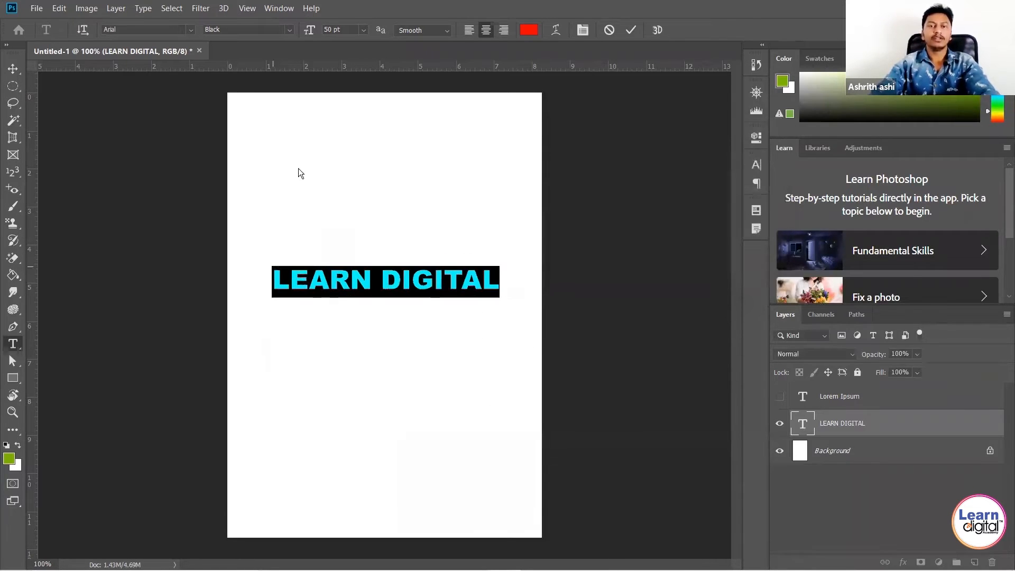
Add the lines "mcdncnjdn", "dkjsjkdjk", "54564564shudh5486", "dnsddhusahuis" and "sdhsauhuish" below LEARN DIGITAL.
click(433, 280)
click(485, 276)
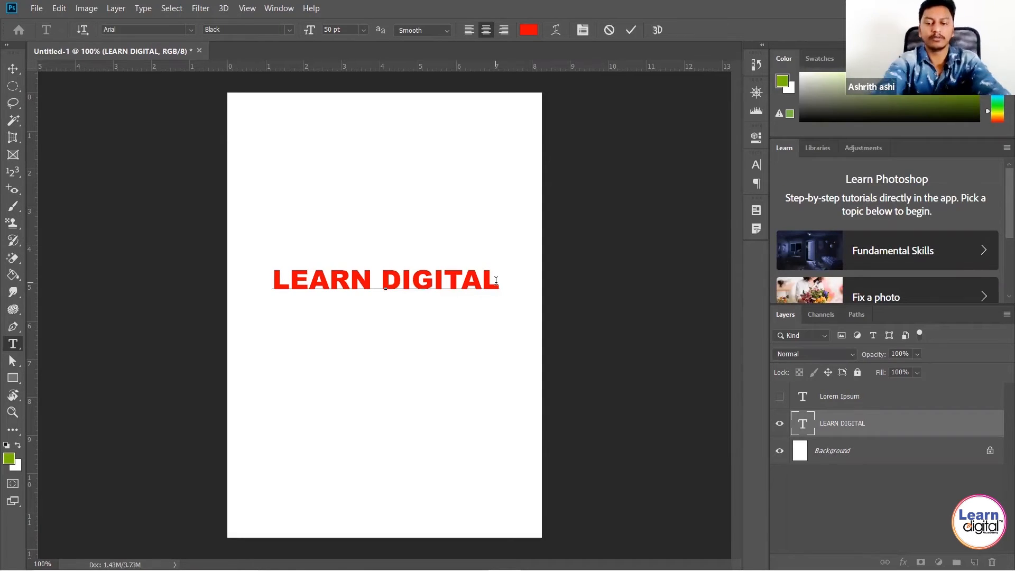
key(Return)
text(mcdncnjdn)
key(Return)
text(dkjsjkdjk )
text(54564564shudh)
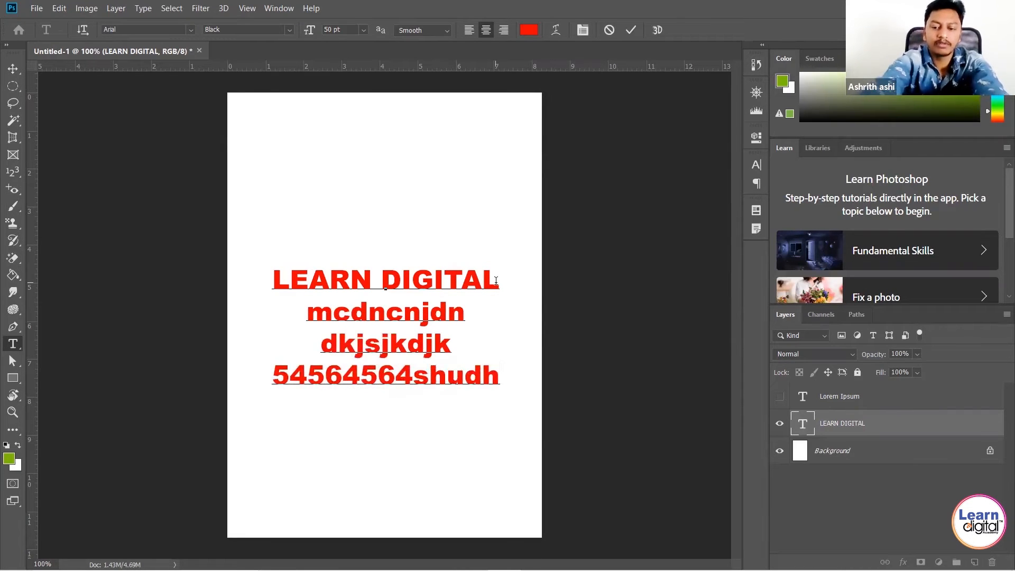
text(5486)
key(Return)
text(dnsddhusahui s)
key(Return)
text(sdhsauhuish)
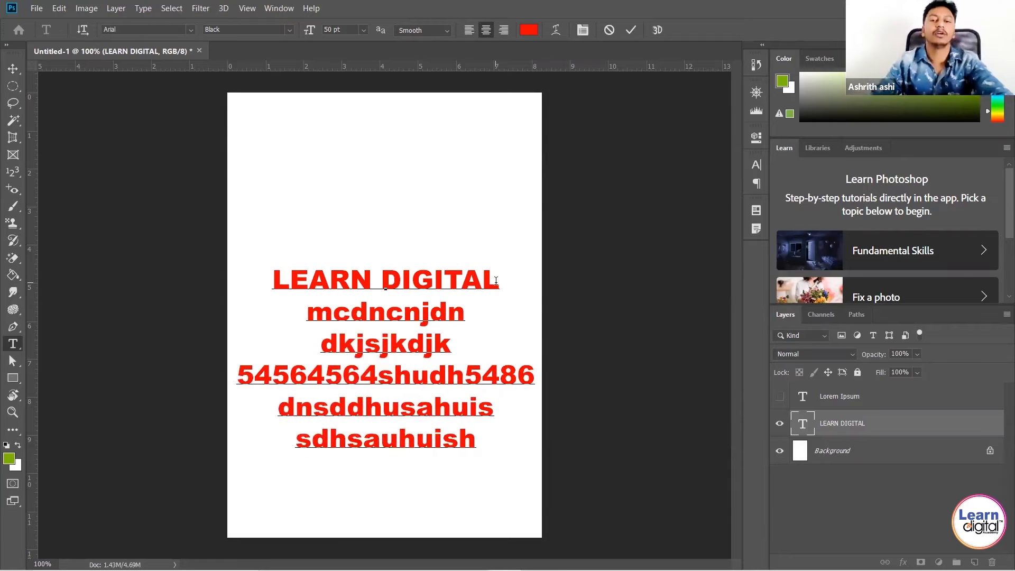
Left-align all lines of the text and move the block back onto the page near its left edge.
drag(475, 439, 186, 286)
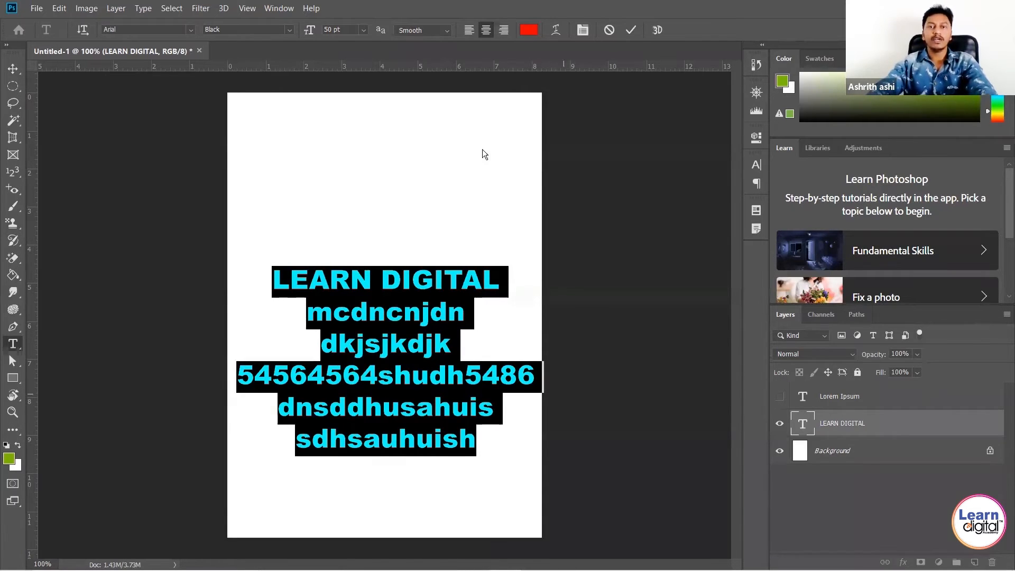
click(469, 31)
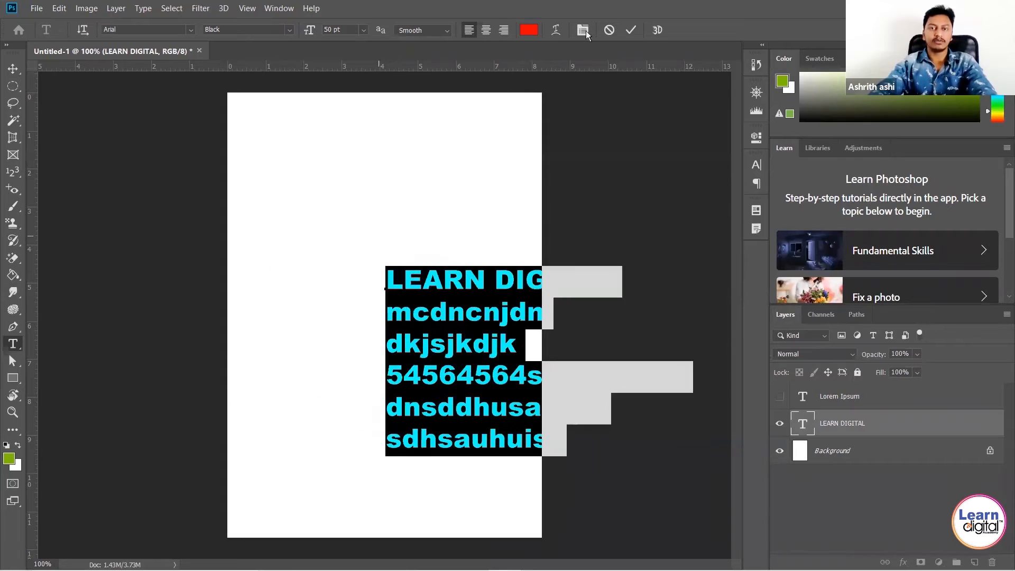
click(629, 31)
click(19, 71)
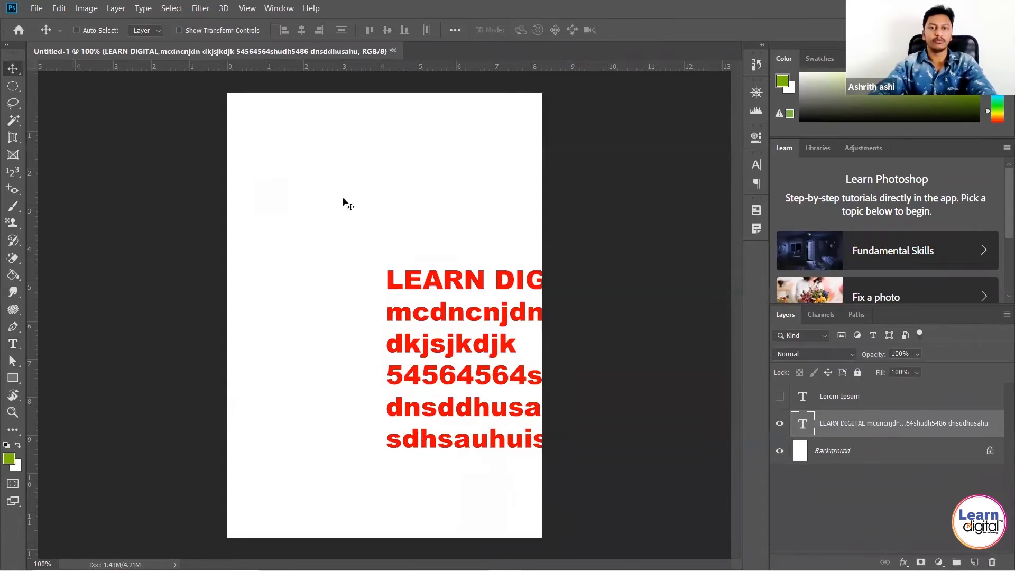
drag(425, 285, 286, 203)
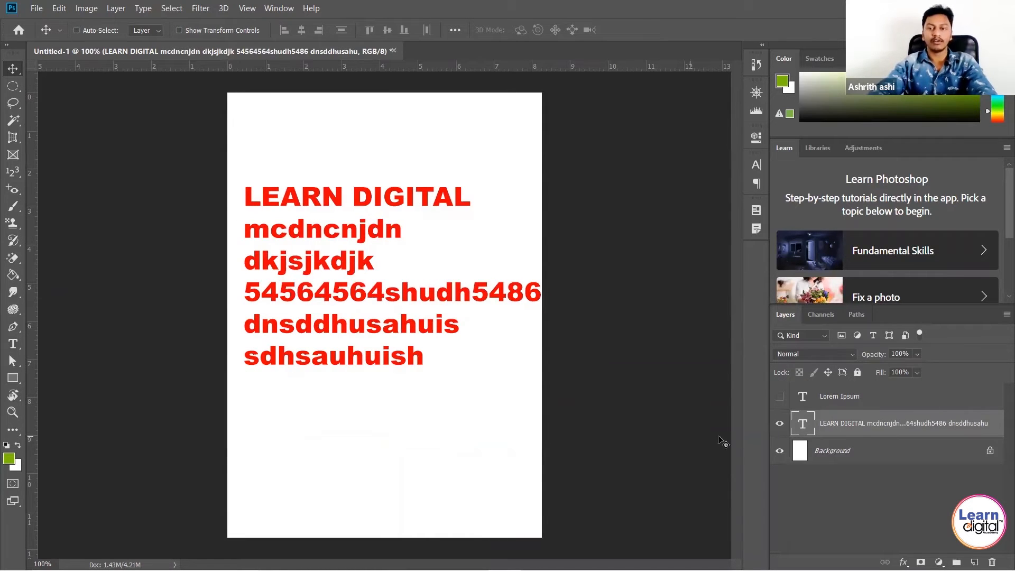
Right-align the whole text layer and move the block back onto the page near its right edge.
double_click(802, 424)
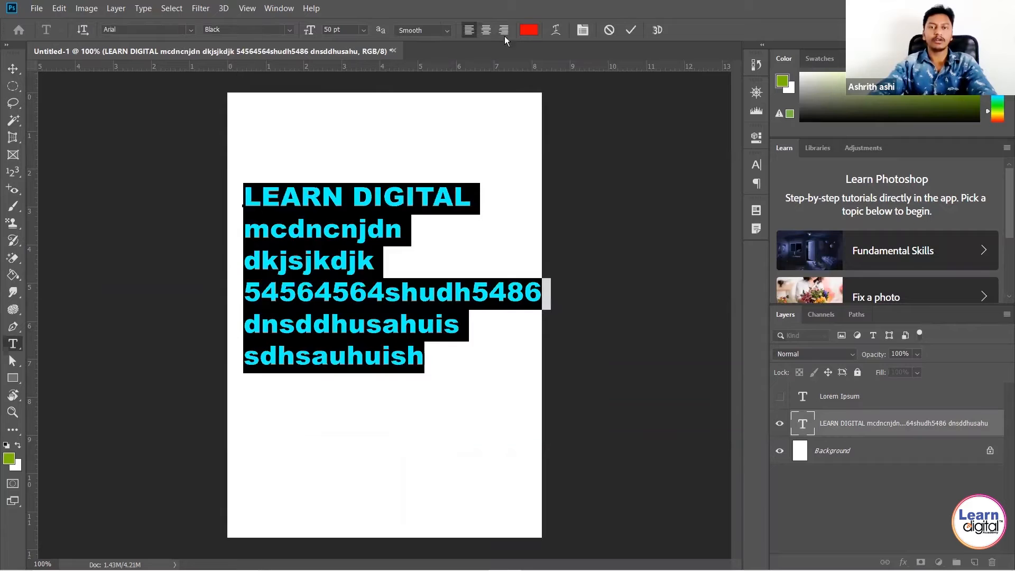
click(503, 32)
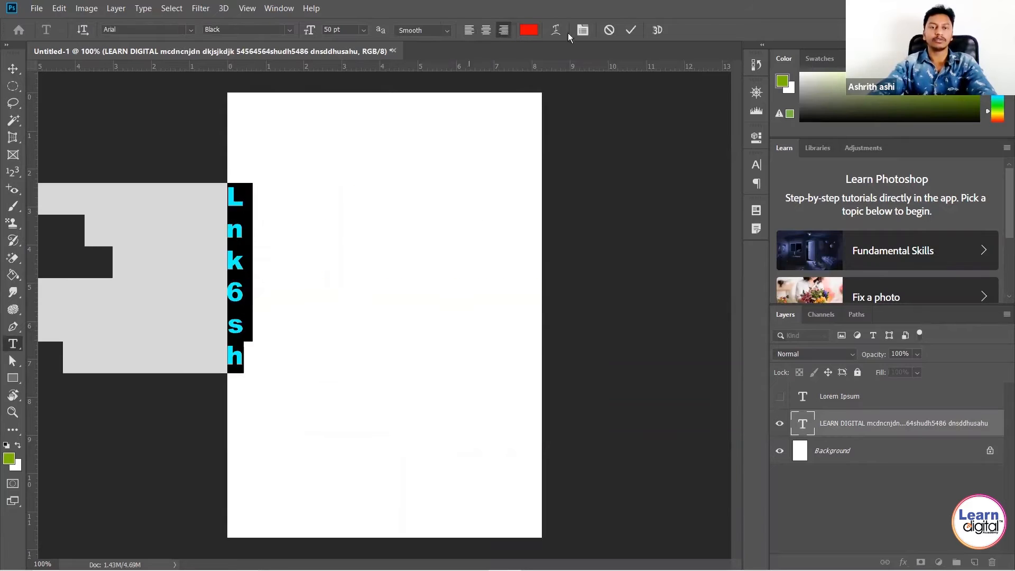
click(631, 32)
key(v)
drag(297, 265, 493, 301)
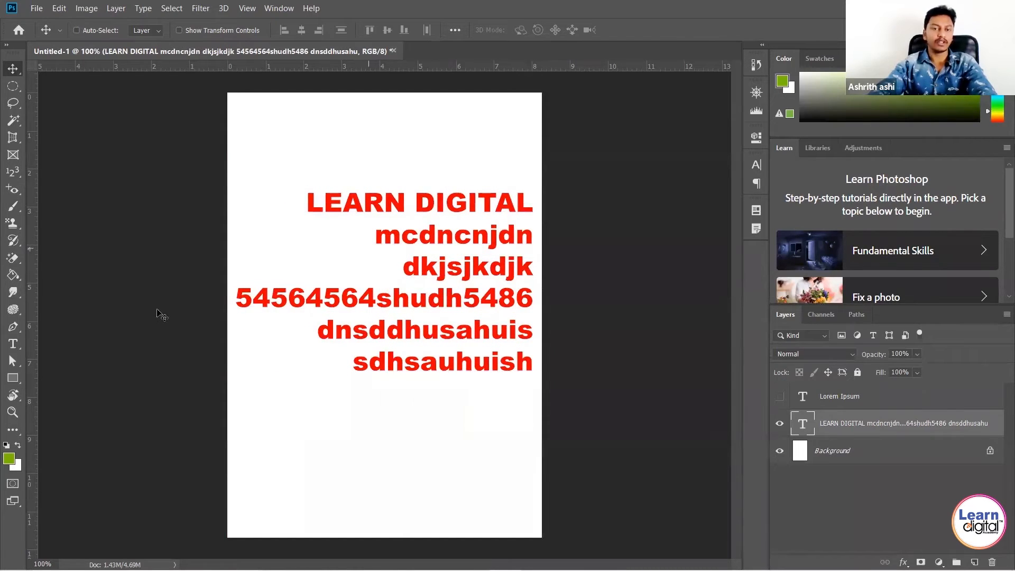
Centre-align the whole text layer and move the block back to the horizontal middle of the page.
double_click(808, 424)
click(486, 30)
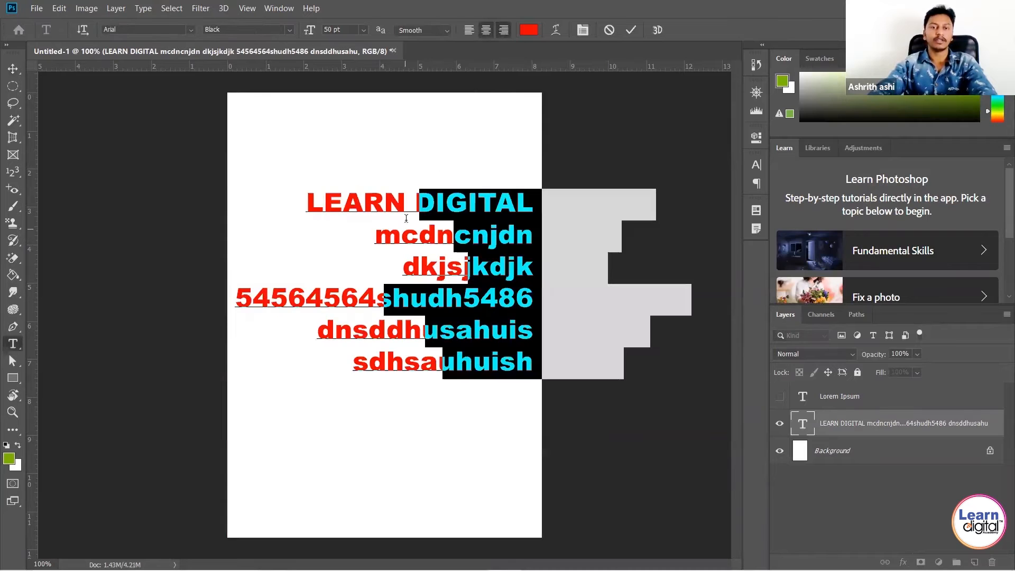
click(631, 29)
key(v)
drag(473, 237, 357, 249)
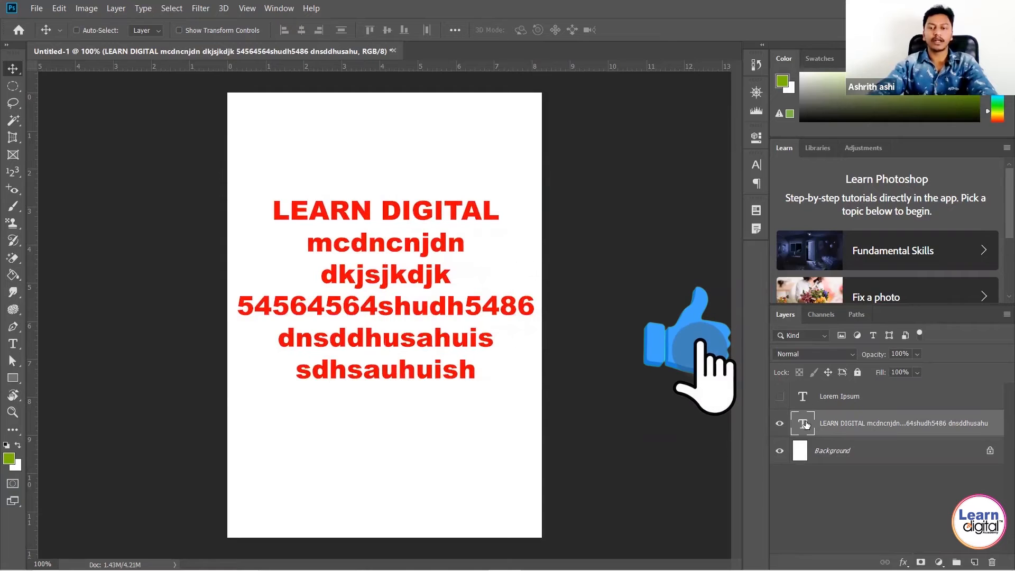
Reduce the font size of the whole text to 42 pt and shift the block slightly downward.
key(t)
click(551, 312)
key(ctrl+a)
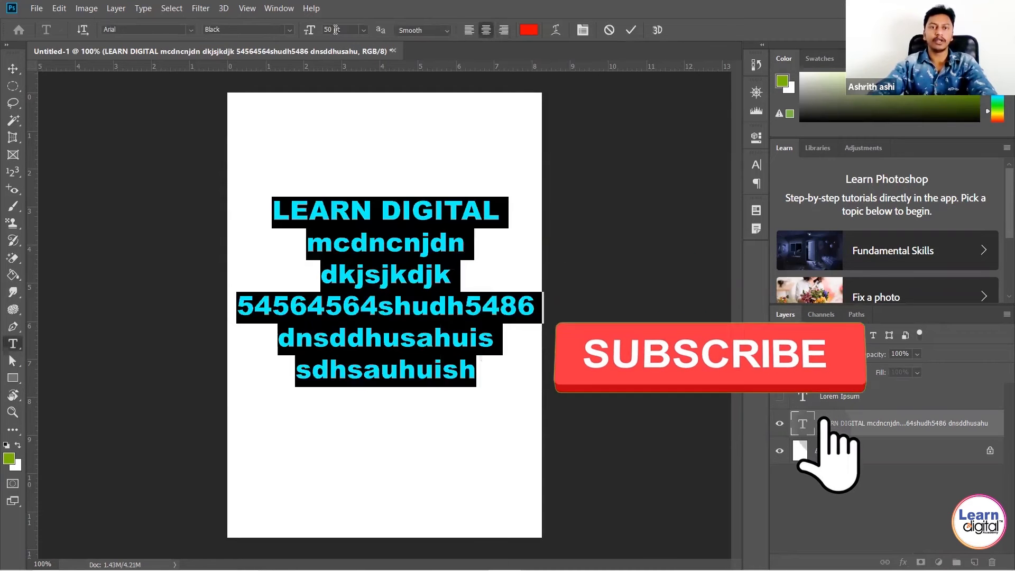
drag(317, 33, 309, 33)
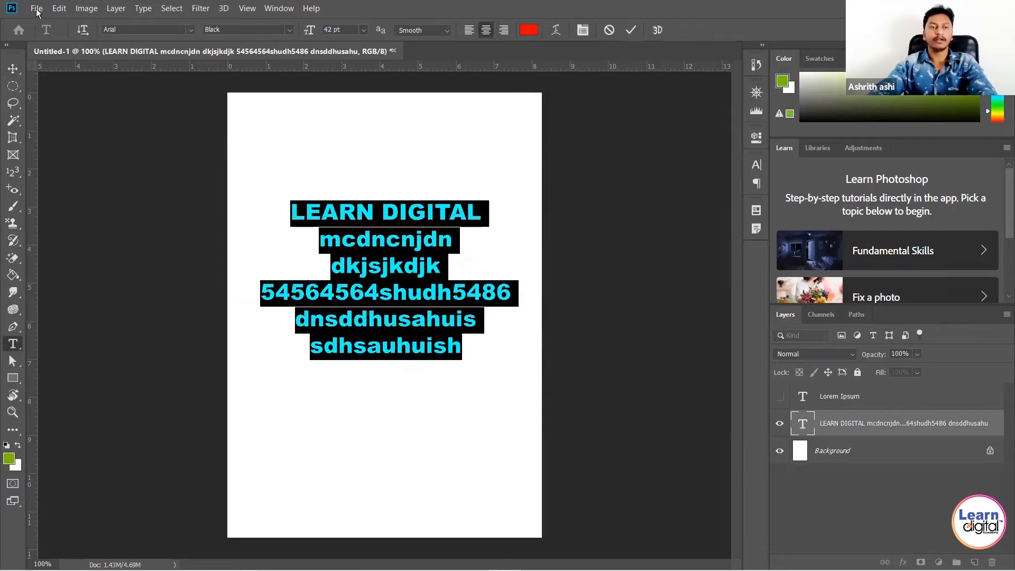
click(13, 69)
mouse_move(386, 271)
mouse_down()
mouse_move(385, 200)
mouse_move(385, 278)
mouse_up()
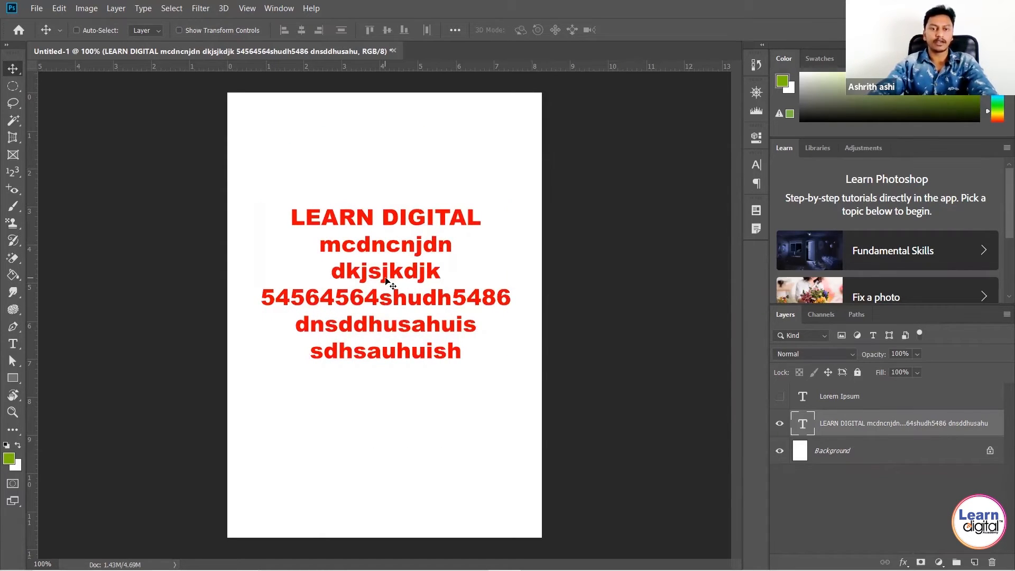
Open the character settings for the whole text and set its leading to 56 pt.
double_click(804, 427)
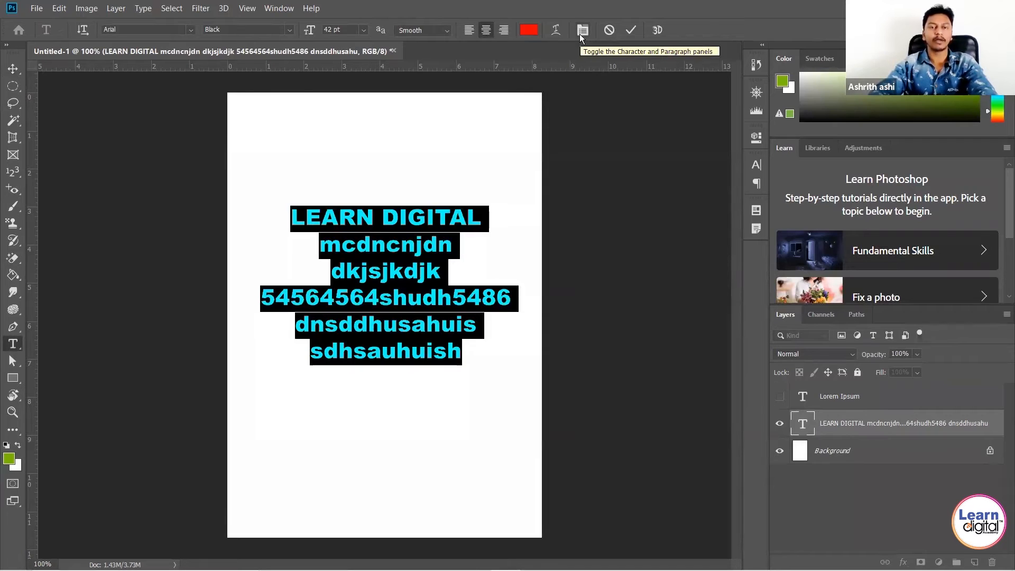
click(582, 30)
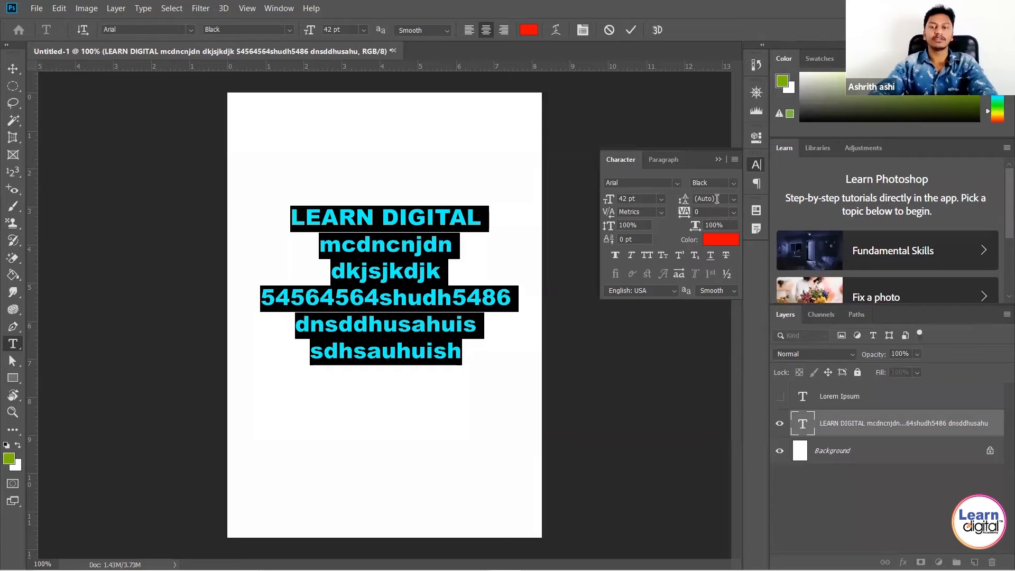
scroll(725, 198, up, 15)
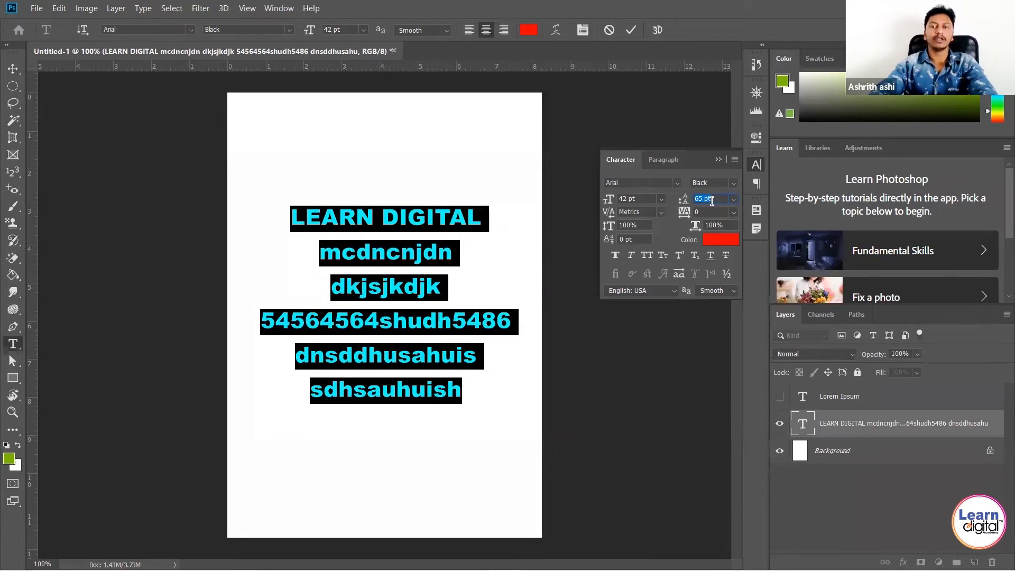
scroll(716, 199, up, 2)
scroll(716, 199, up, 13)
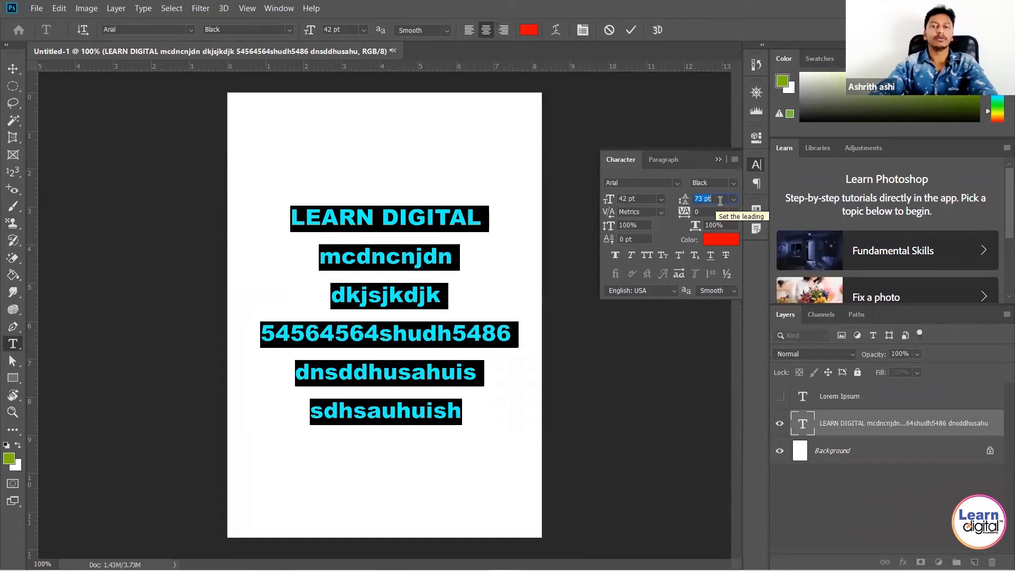
scroll(720, 201, down, 17)
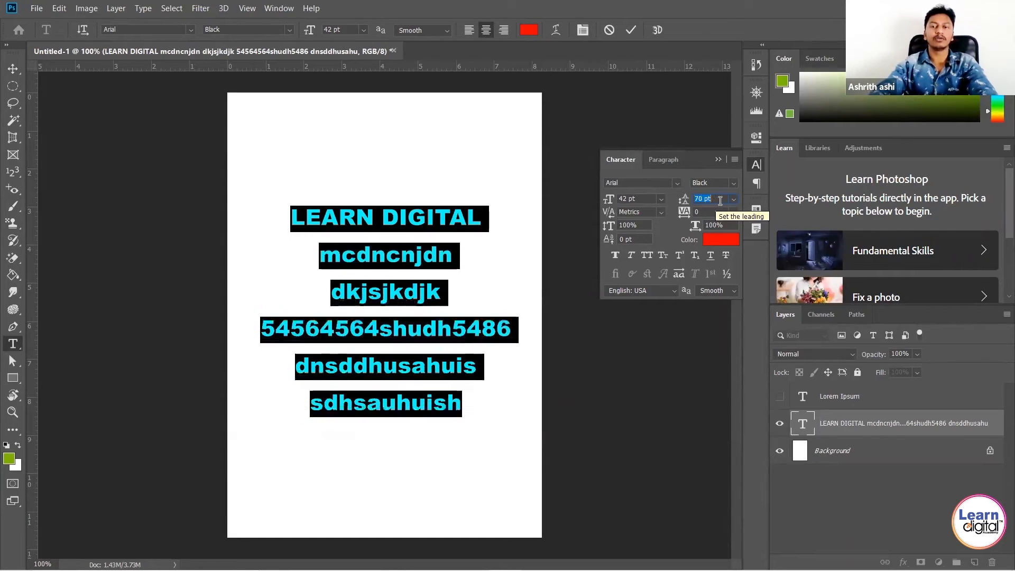
scroll(720, 201, down, 7)
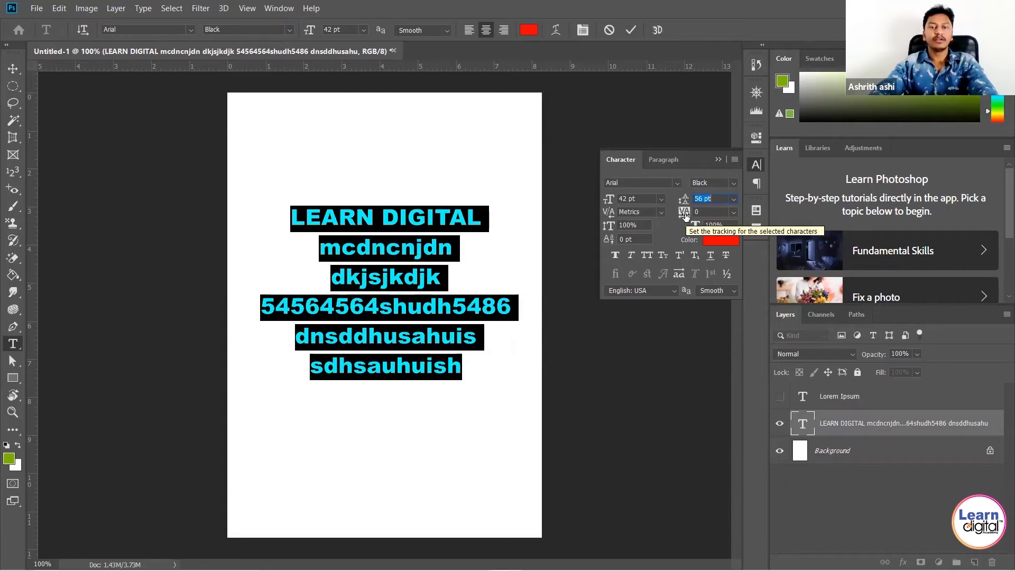
Try wider and tighter letter spacing on the selected text, settling on a tracking of 40.
click(710, 212)
scroll(710, 211, up, 14)
scroll(710, 211, down, 8)
scroll(710, 210, down, 6)
scroll(708, 211, up, 4)
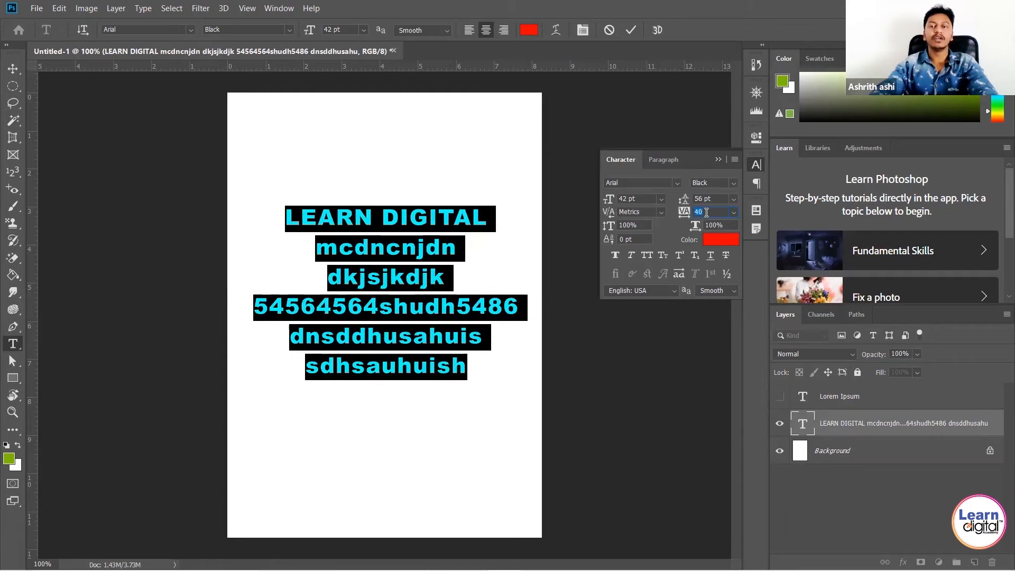
scroll(707, 211, up, 4)
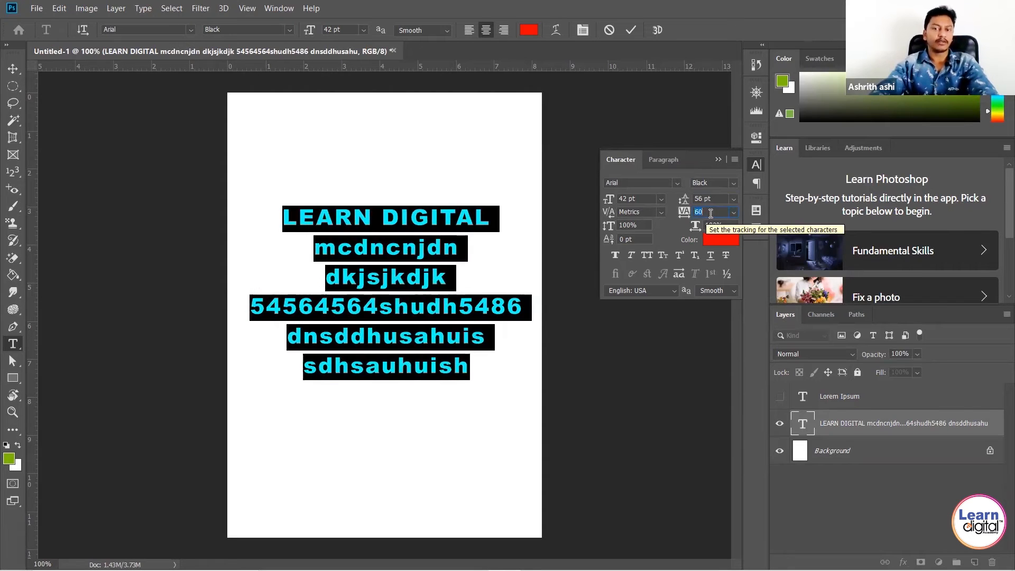
scroll(710, 213, down, 2)
click(705, 227)
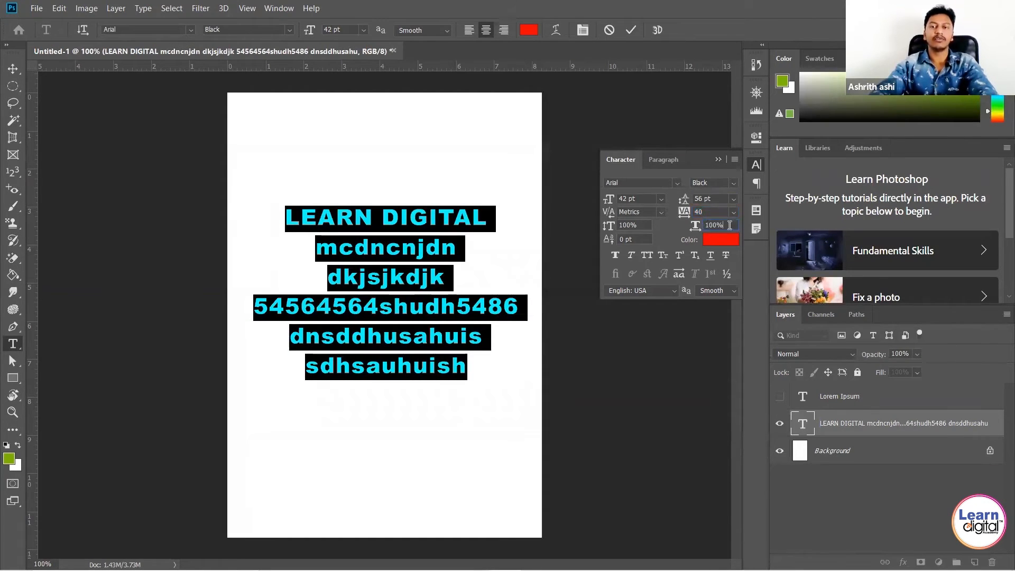
Try Faux Bold and All Caps on the selected text, then turn both off again.
click(616, 255)
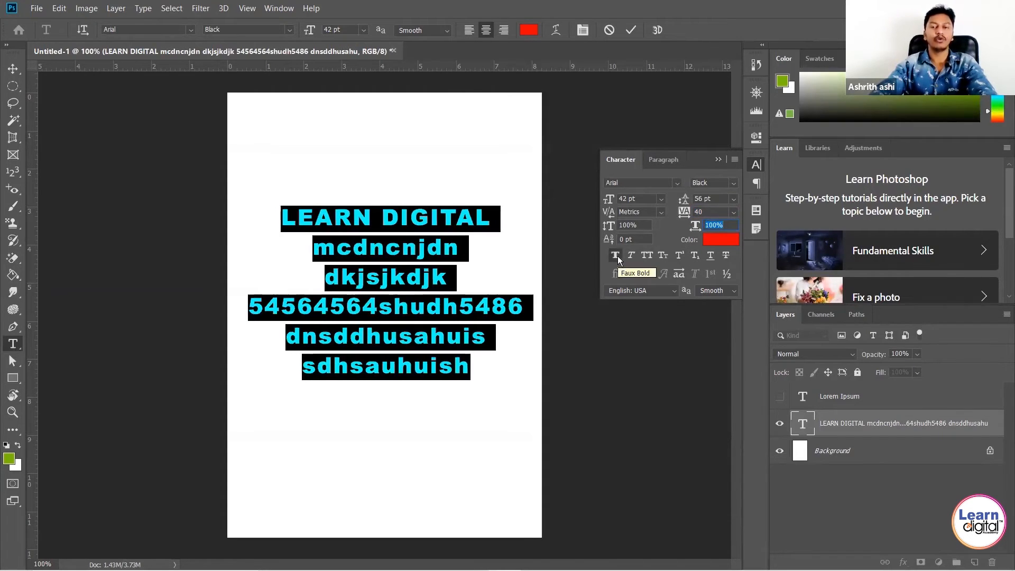
click(650, 256)
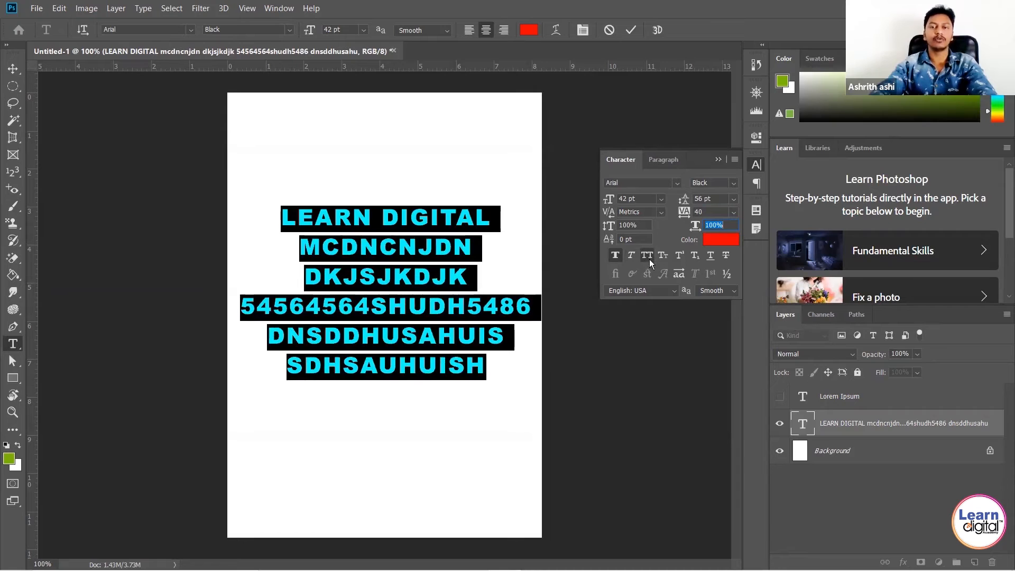
click(650, 257)
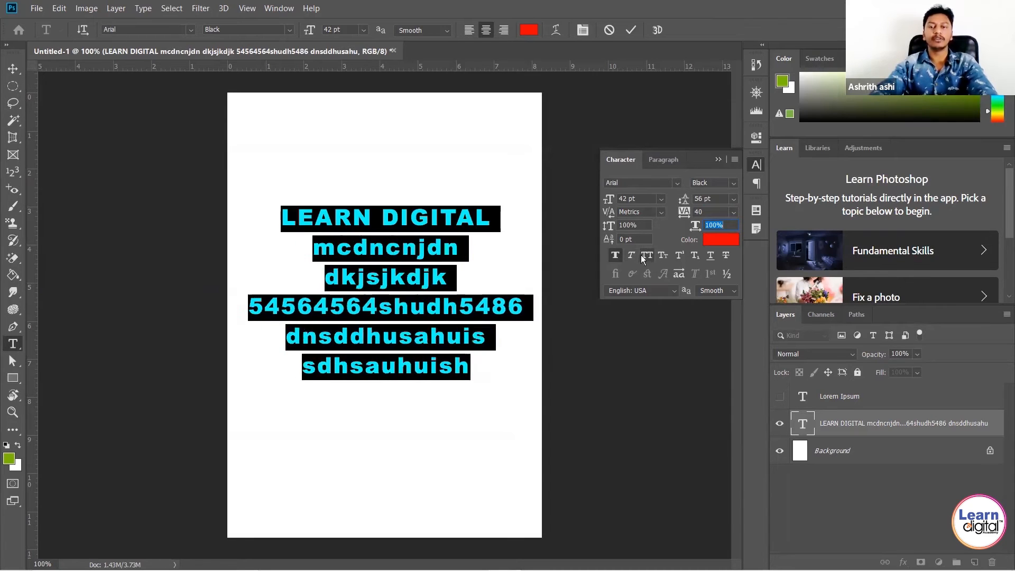
click(617, 254)
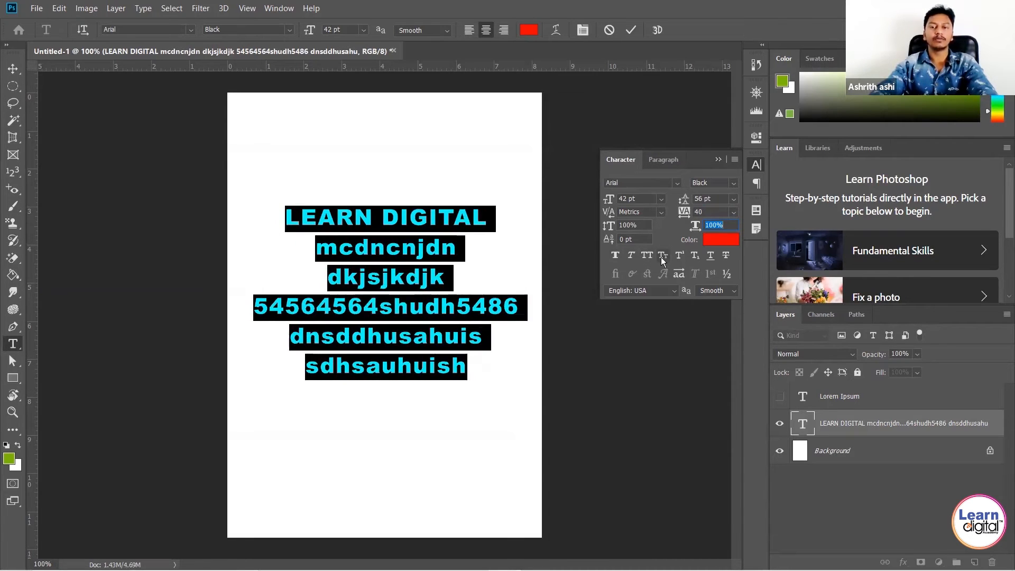
Try Small Caps on the selected text, then turn it off again and deselect the text.
click(664, 257)
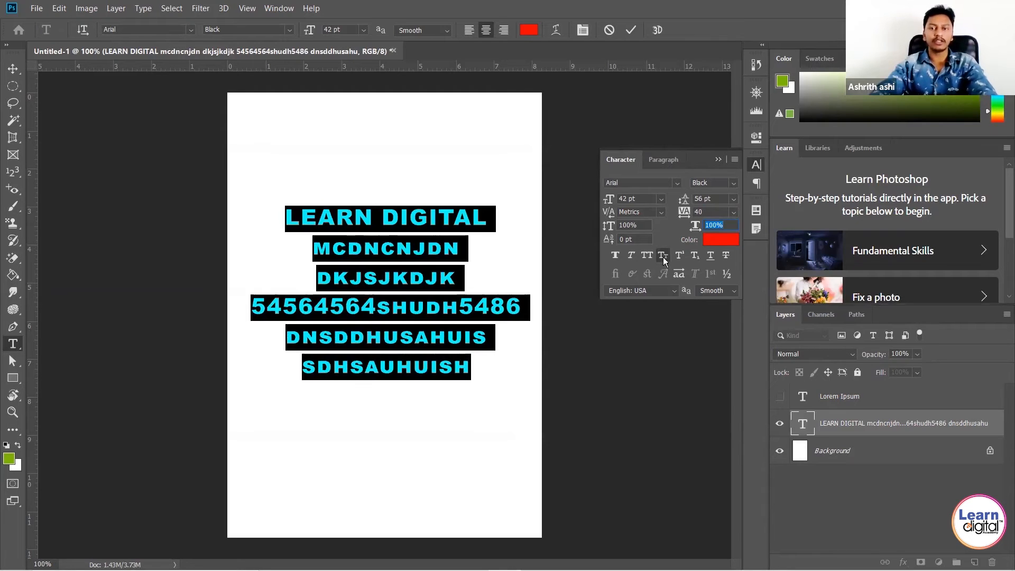
click(664, 256)
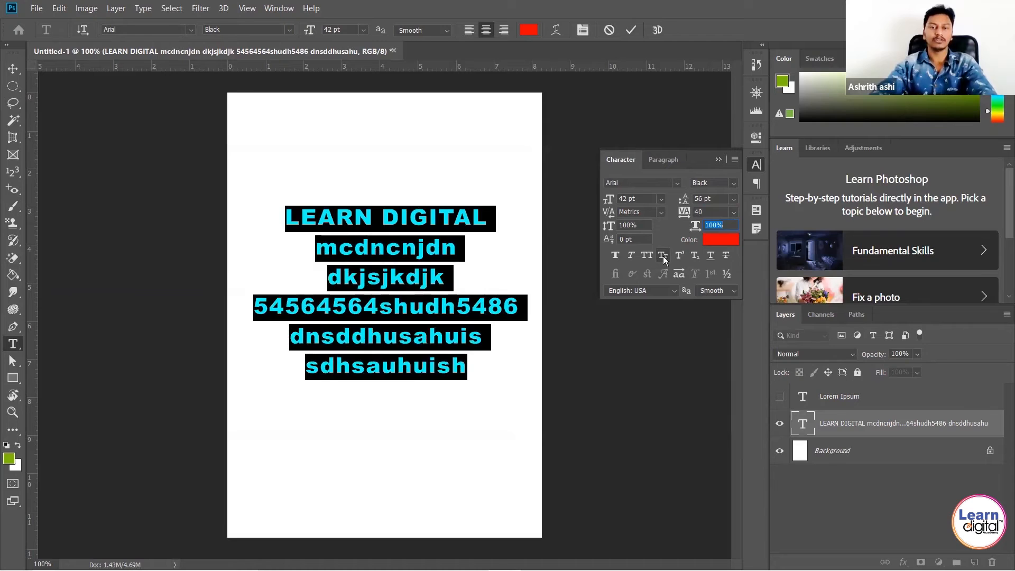
click(418, 234)
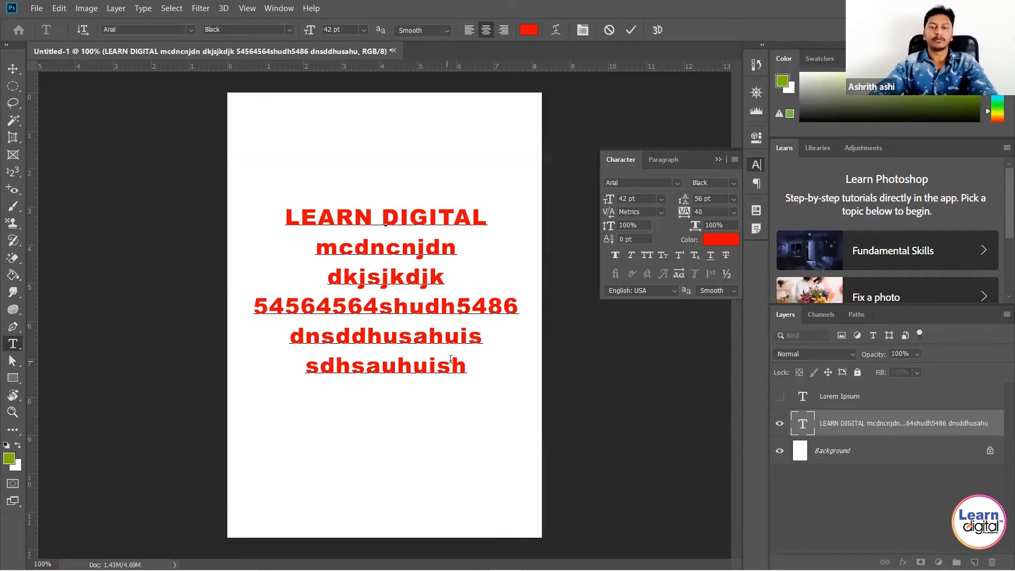
Replace the entire text of the LEARN DIGITAL layer with "5th cross".
drag(466, 368, 170, 188)
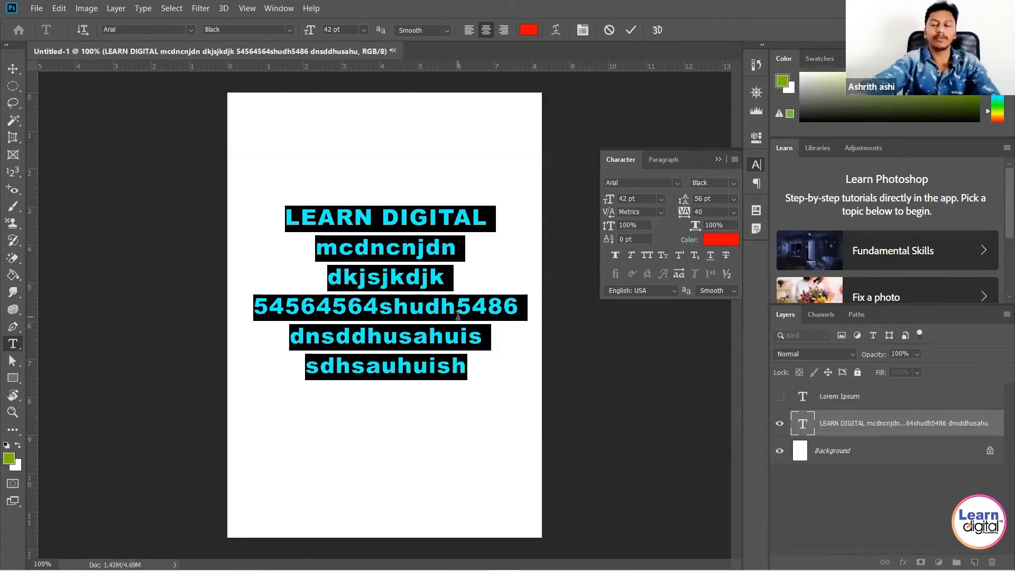
text(5th )
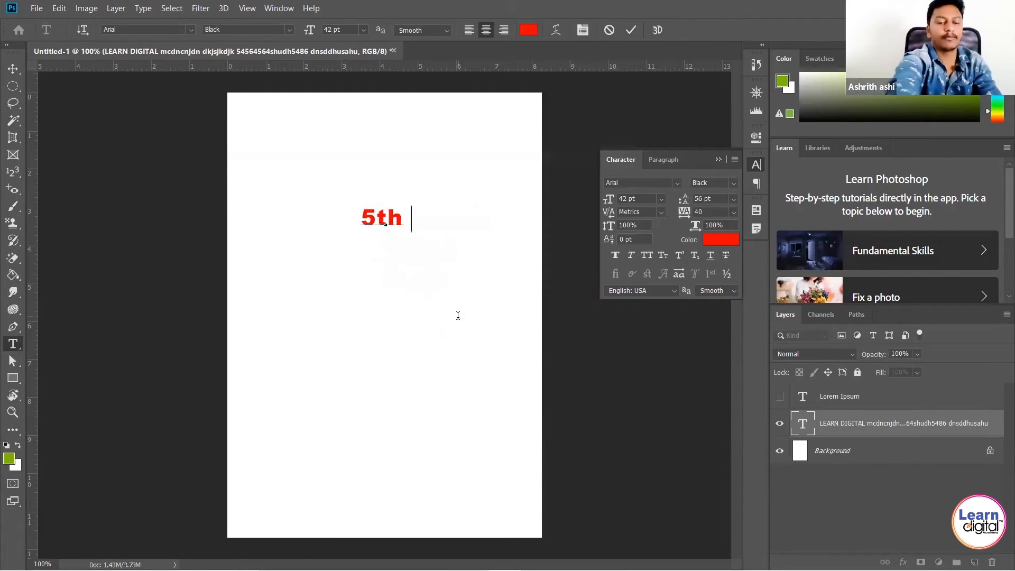
text(cross)
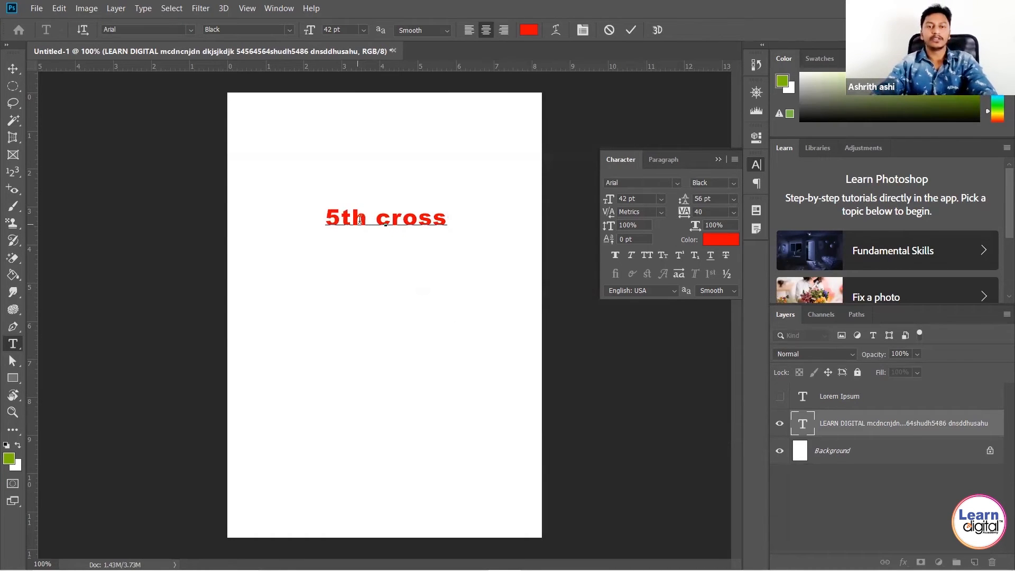
Try Superscript and Subscript on the letters "th" of "5th", then return them to normal.
drag(368, 218, 343, 220)
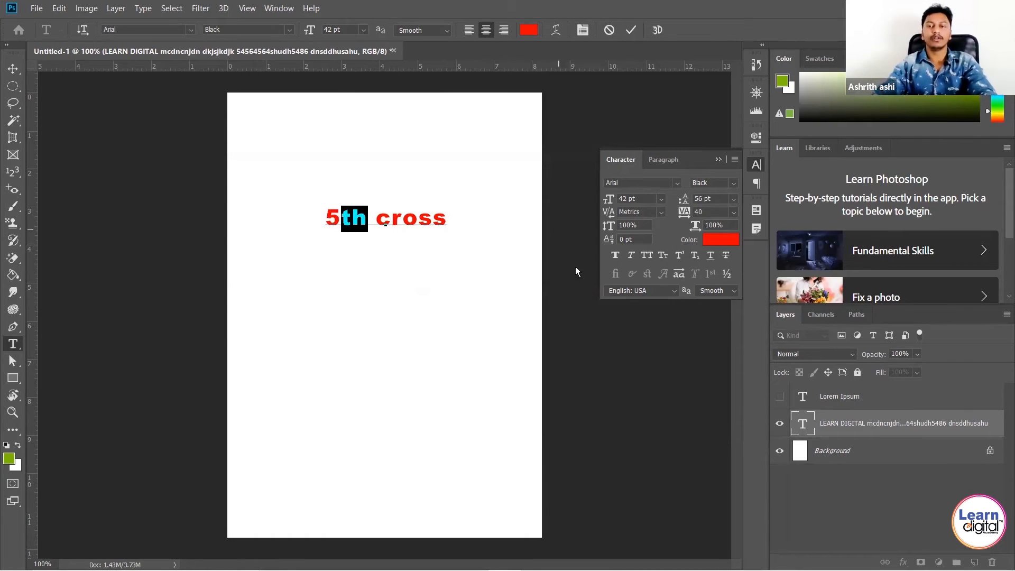
click(680, 257)
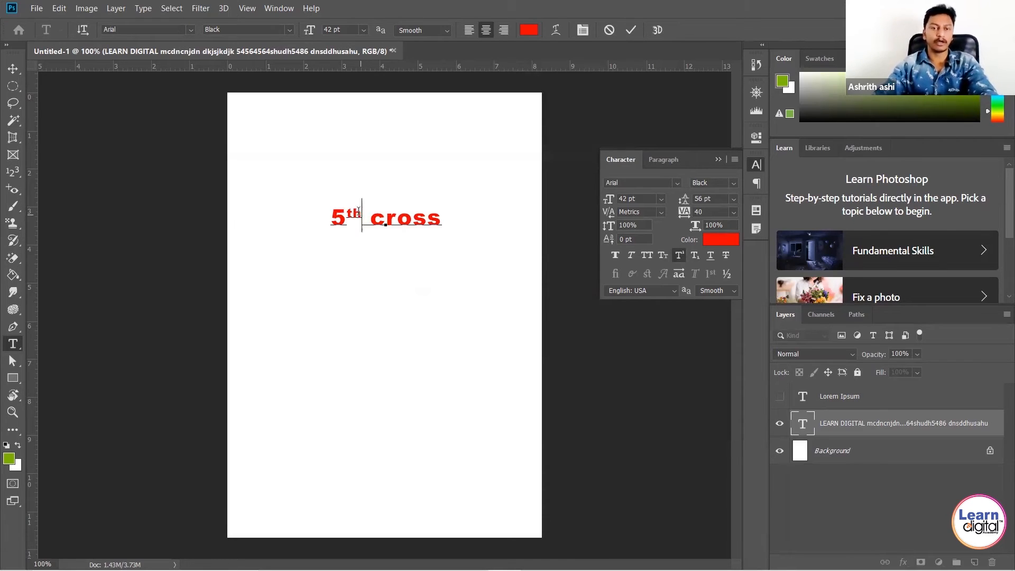
drag(362, 214, 348, 211)
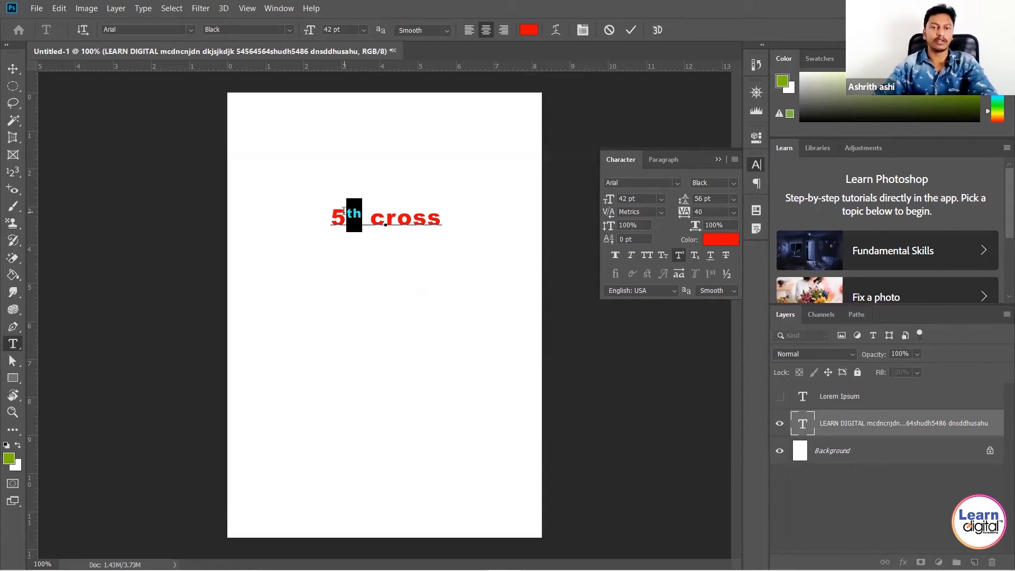
click(695, 256)
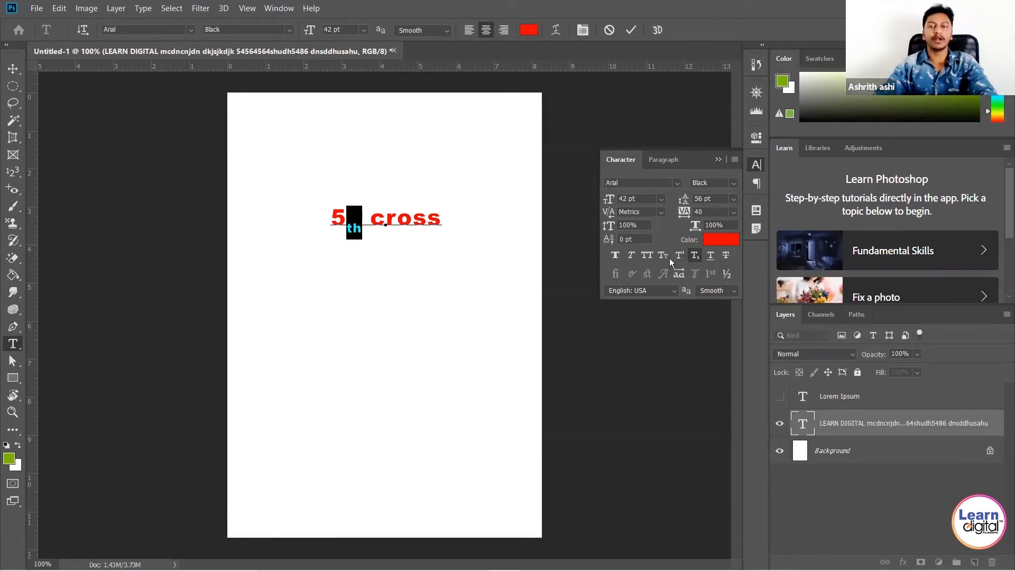
click(696, 257)
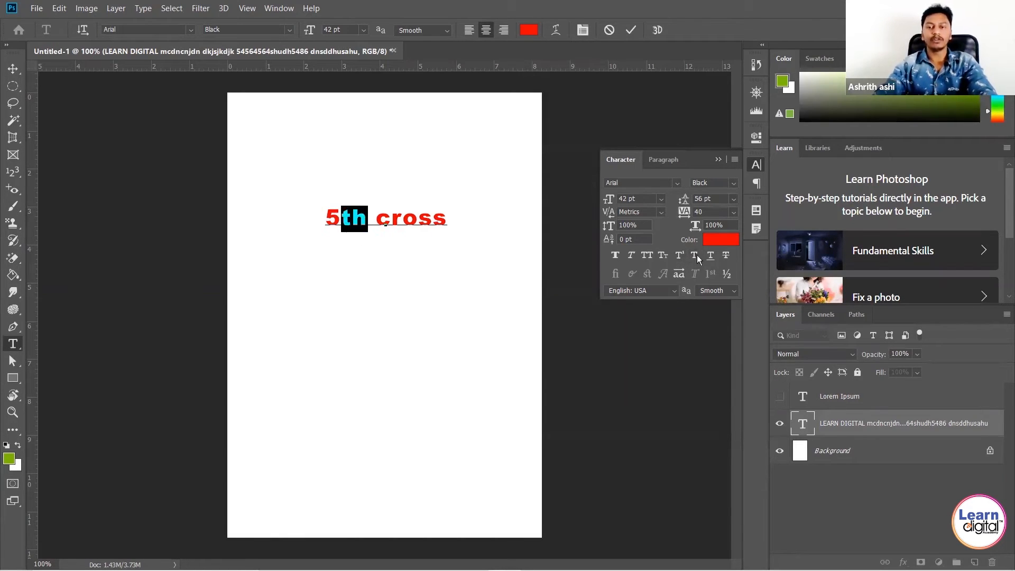
Try Underline on the whole "5th cross" text, then remove it and apply Strikethrough instead.
click(389, 222)
drag(326, 219, 496, 212)
click(710, 257)
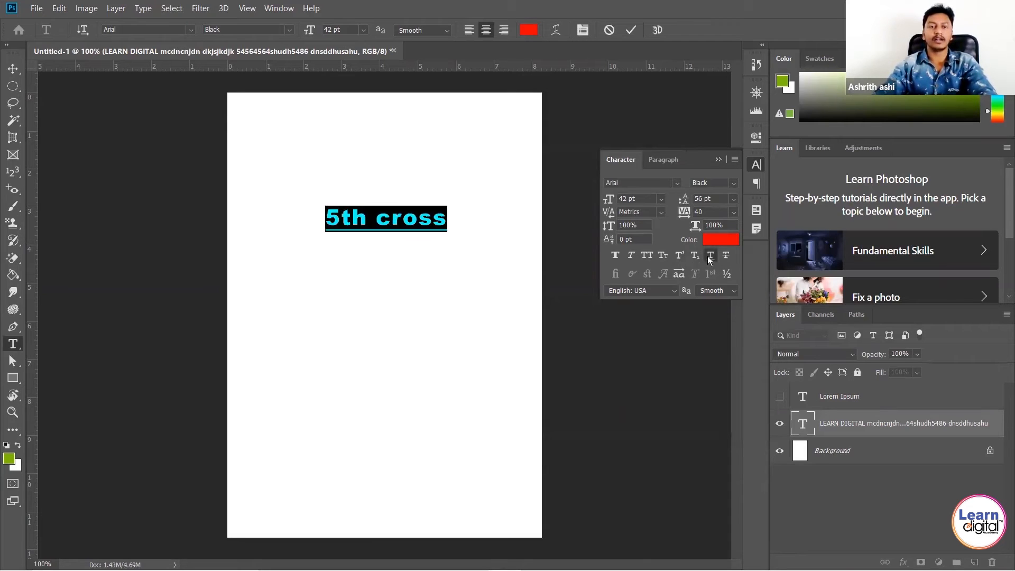
click(392, 219)
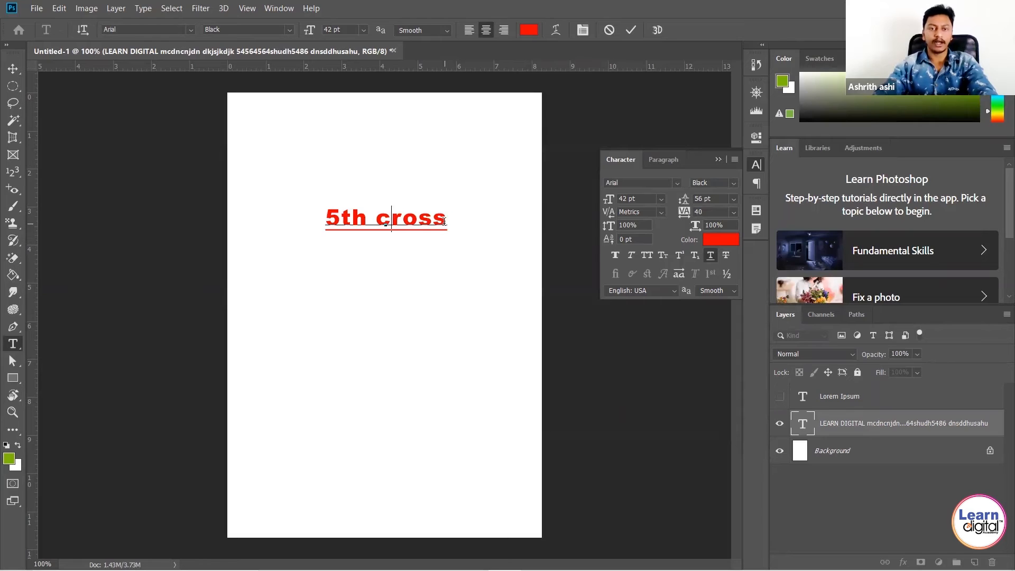
drag(444, 222, 285, 220)
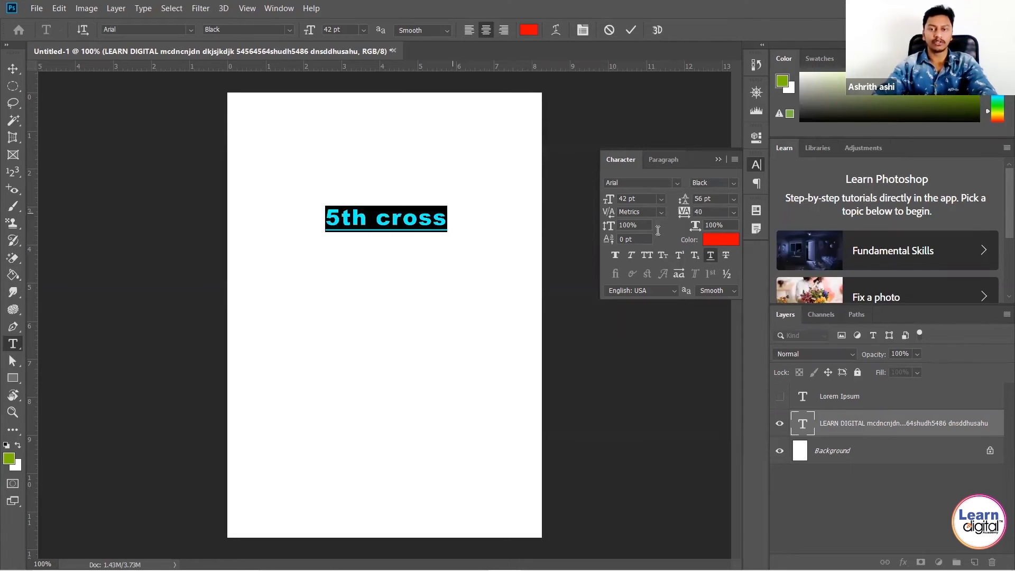
click(712, 256)
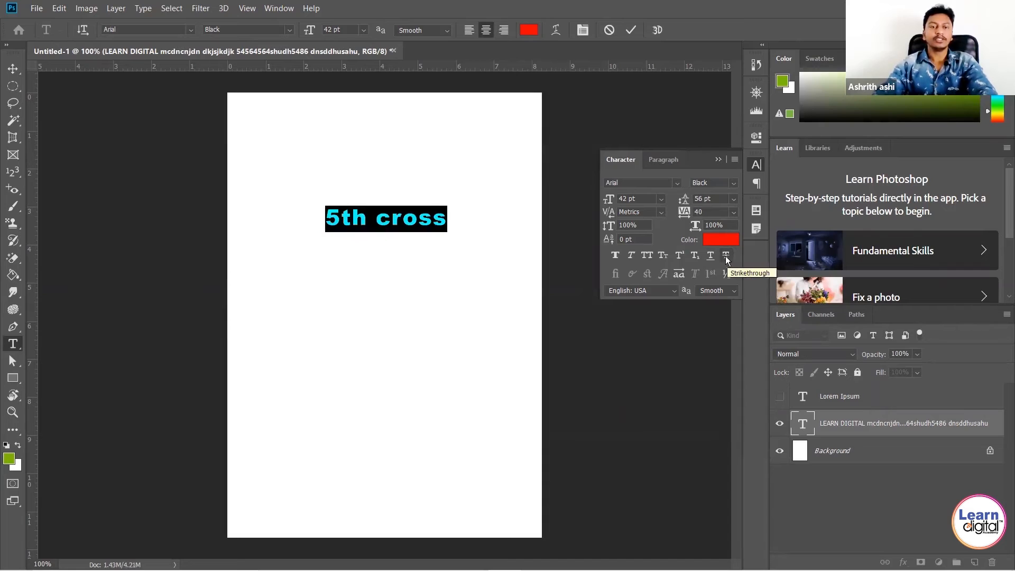
click(726, 256)
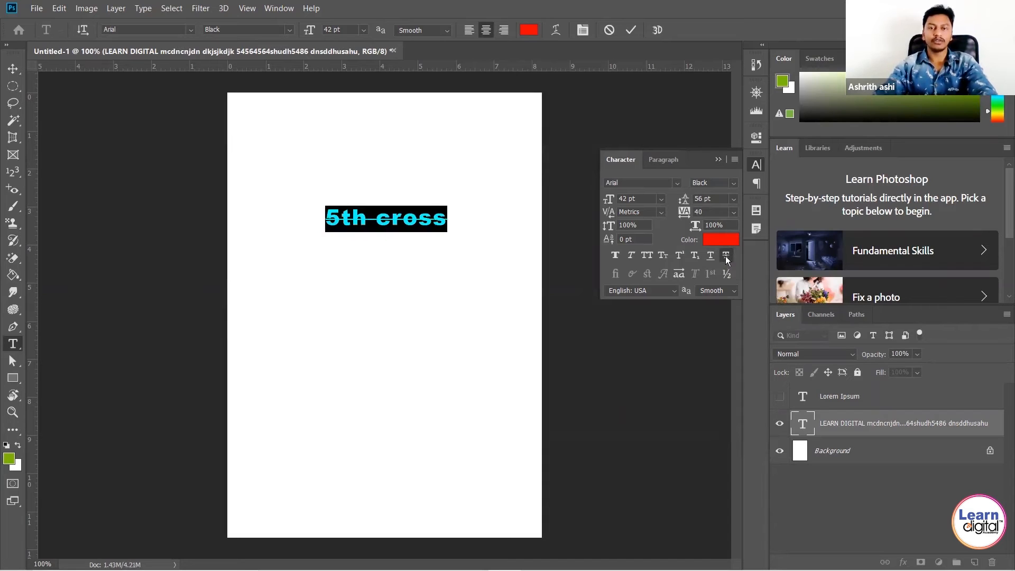
click(415, 221)
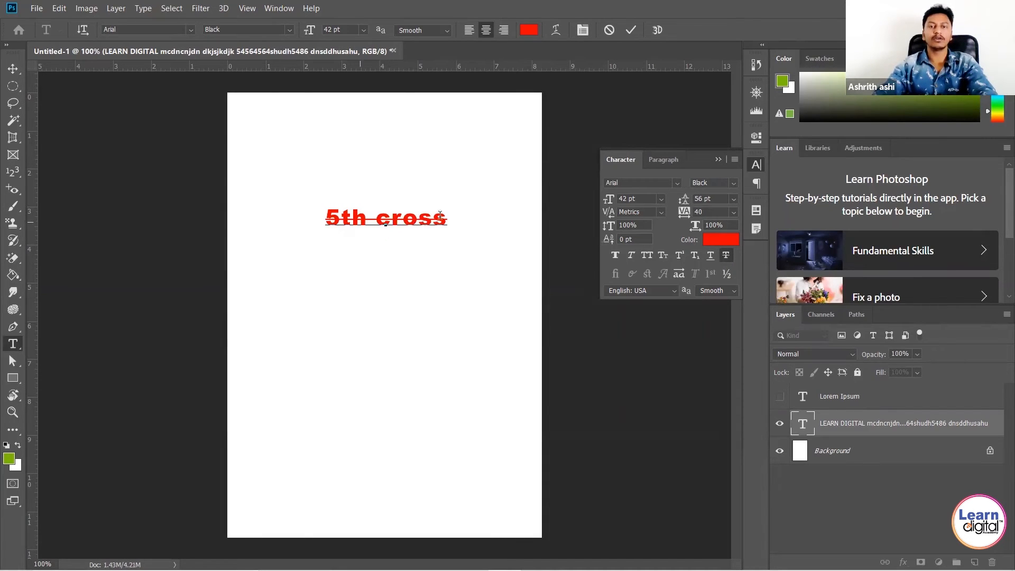
Change the color of the whole "5th cross" text to dark blue.
drag(446, 220, 317, 220)
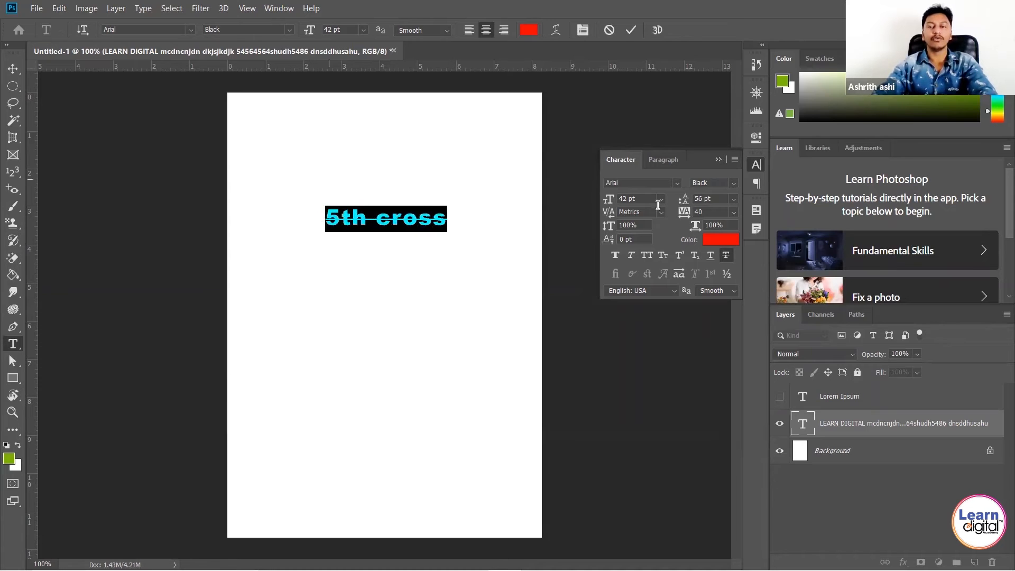
click(720, 241)
click(679, 301)
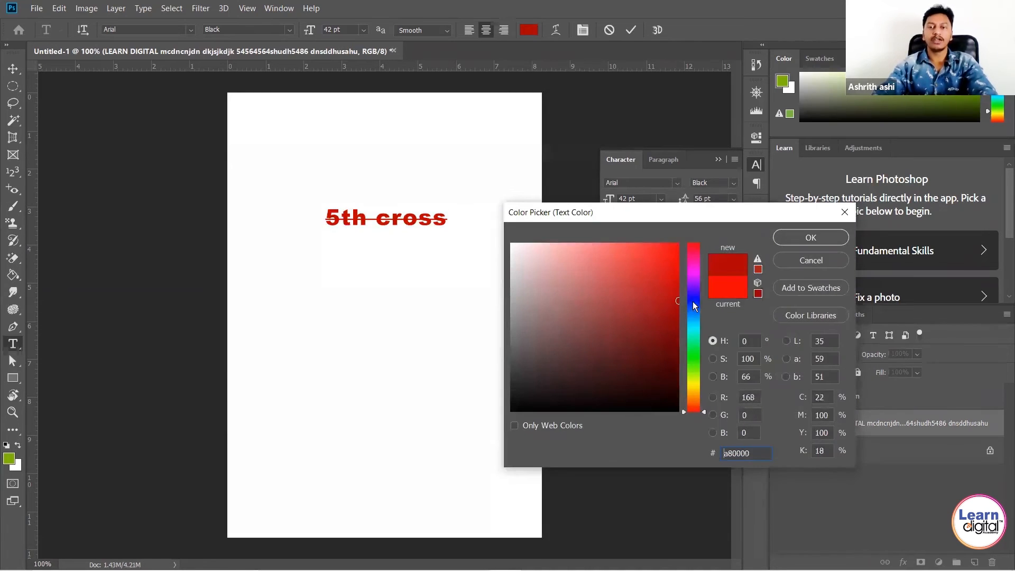
click(691, 300)
click(810, 237)
Cycle through other fonts for the selected text, settling on Action Jackson, and collapse the character settings.
click(636, 182)
text(Impact)
key(Return)
scroll(636, 182, up, 20)
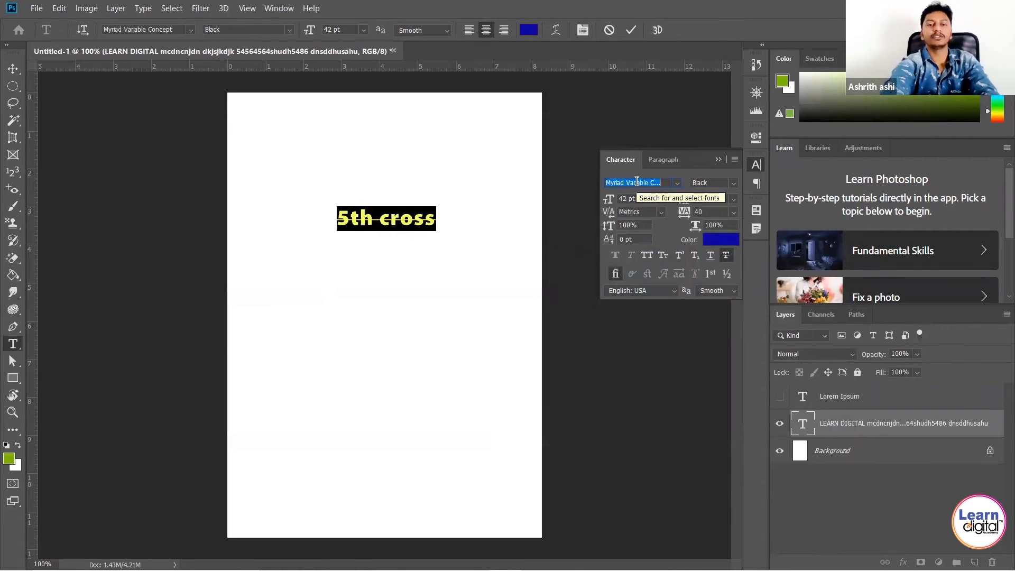
scroll(637, 181, up, 6)
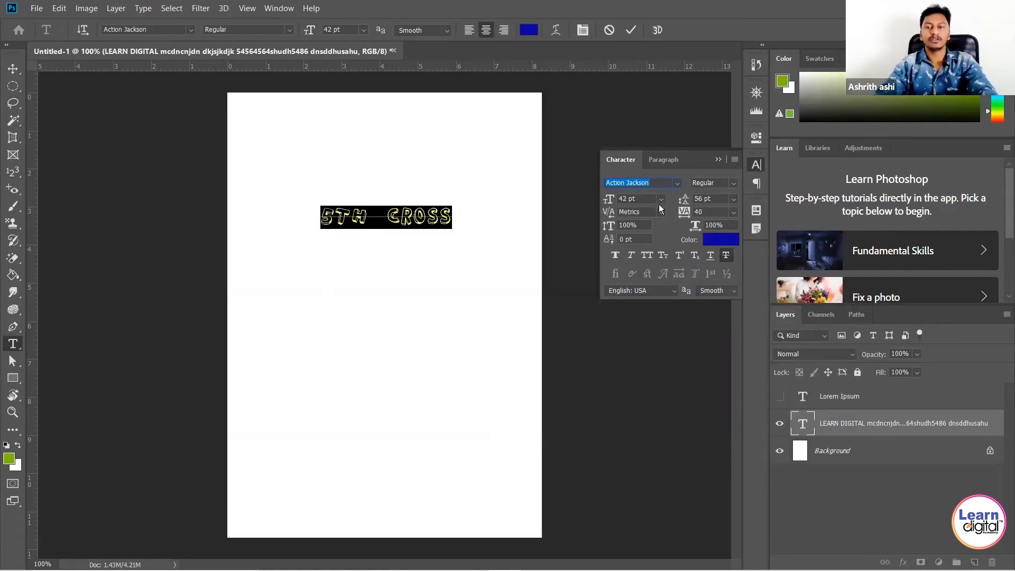
click(720, 159)
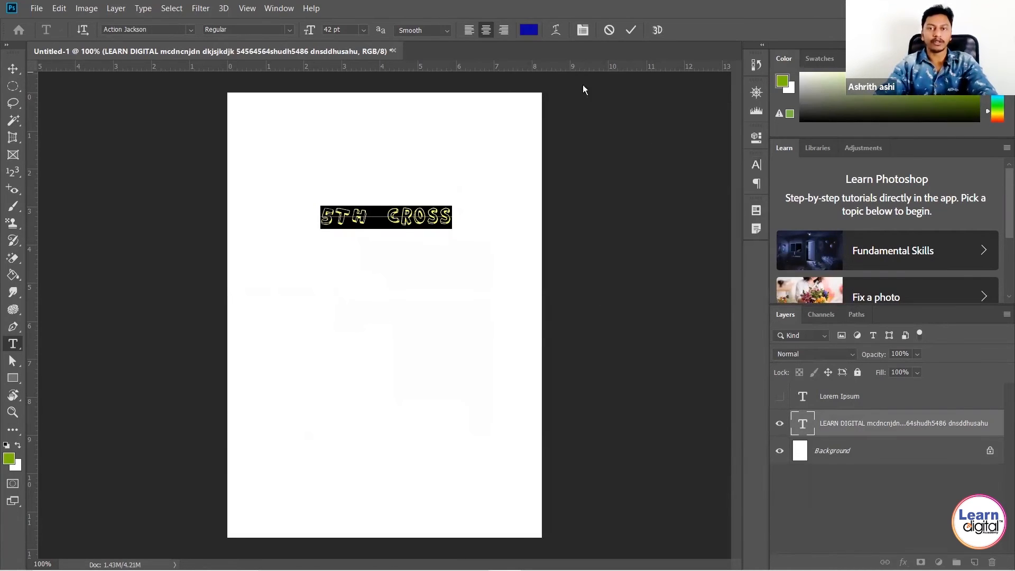
Cancel the pending text edits and hide the LEARN DIGITAL layer, selecting the Lorem Ipsum layer instead.
click(615, 31)
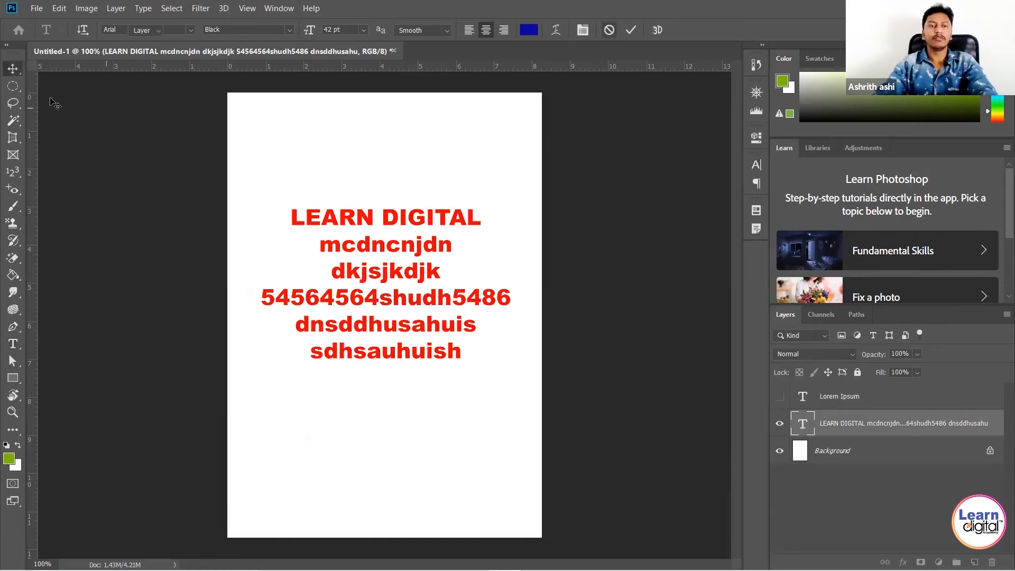
key(v)
double_click(414, 300)
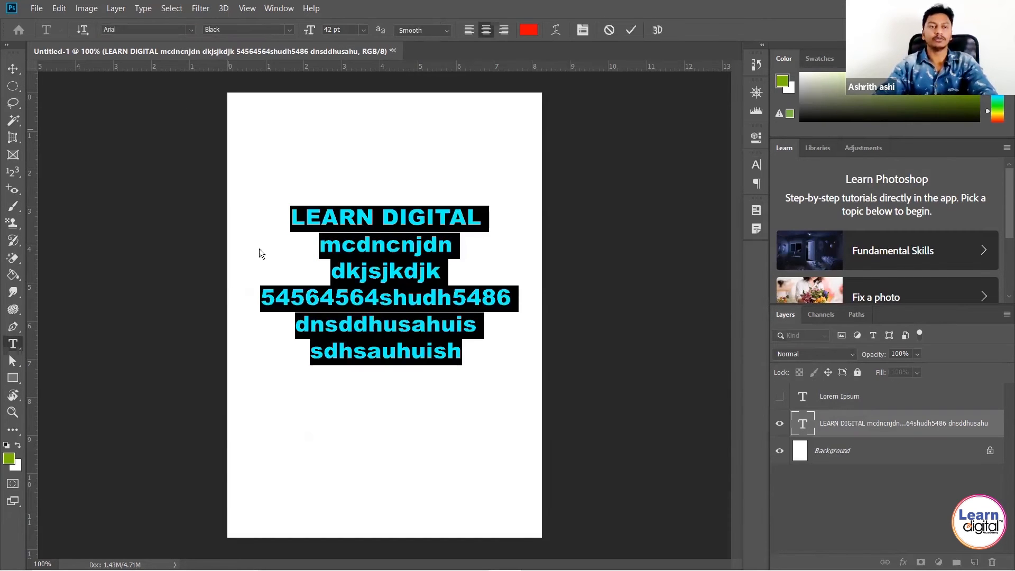
click(13, 69)
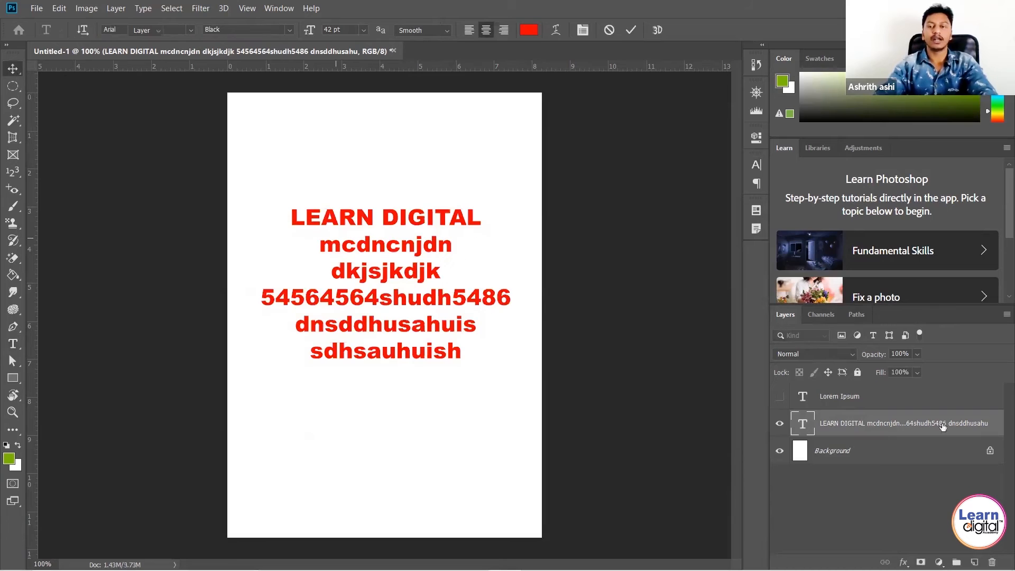
click(780, 423)
click(858, 401)
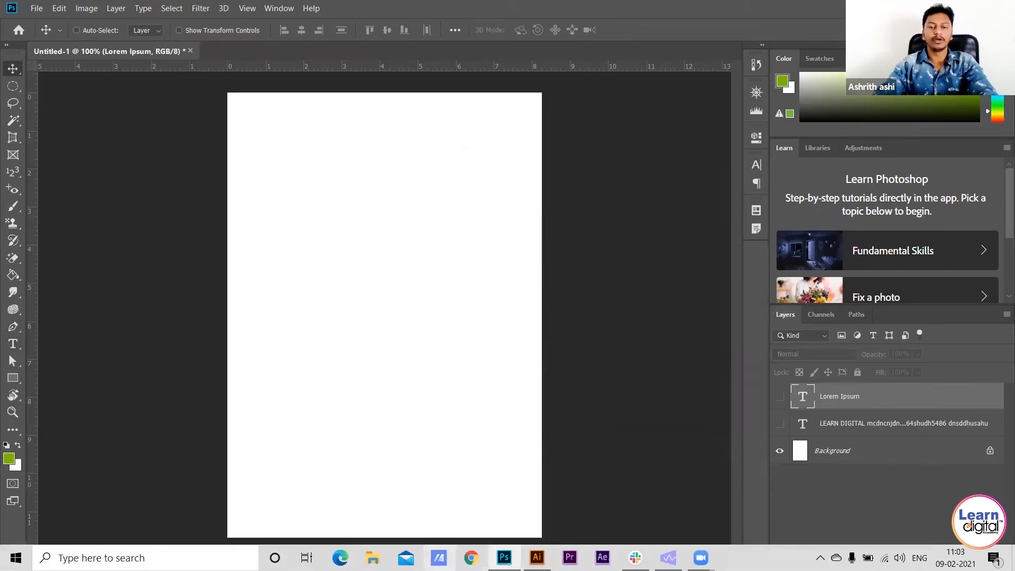
Switch to Chrome, search Google for "lorem ipsum" and open the lipsum.com site.
click(470, 558)
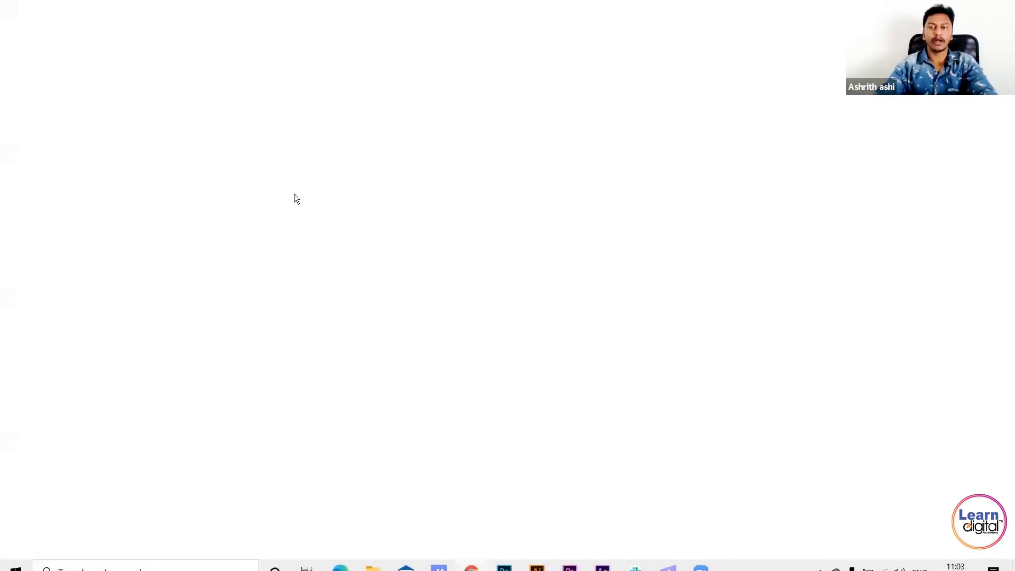
click(374, 363)
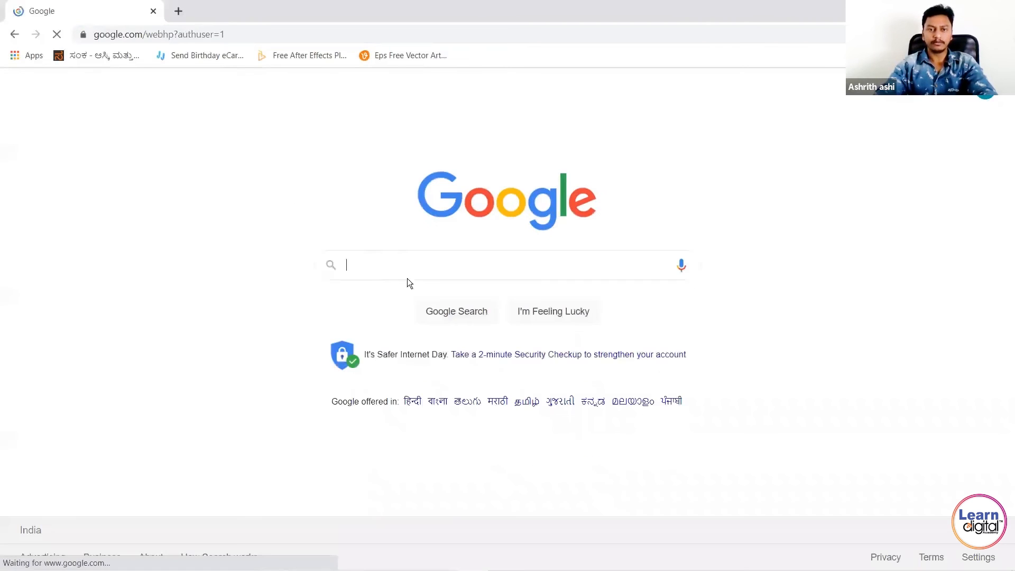
click(409, 268)
text(lor)
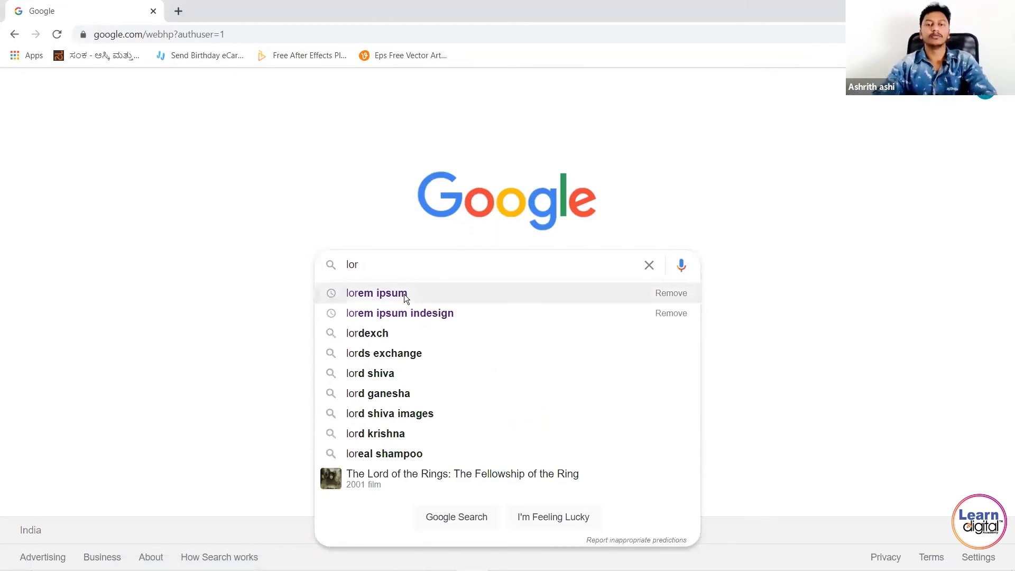
click(404, 294)
click(169, 208)
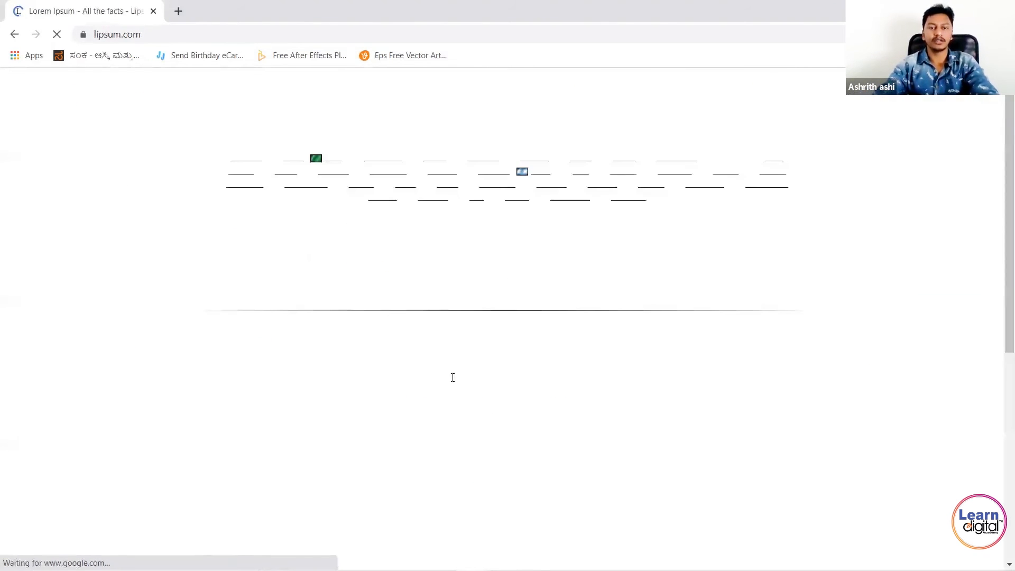
Copy the "What is Lorem Ipsum?" paragraph from the page and switch back to Photoshop.
scroll(202, 102, down, 4)
mouse_move(201, 88)
mouse_down()
mouse_move(234, 100)
mouse_move(254, 128)
mouse_move(496, 210)
mouse_move(423, 194)
mouse_move(402, 139)
mouse_move(196, 94)
mouse_up()
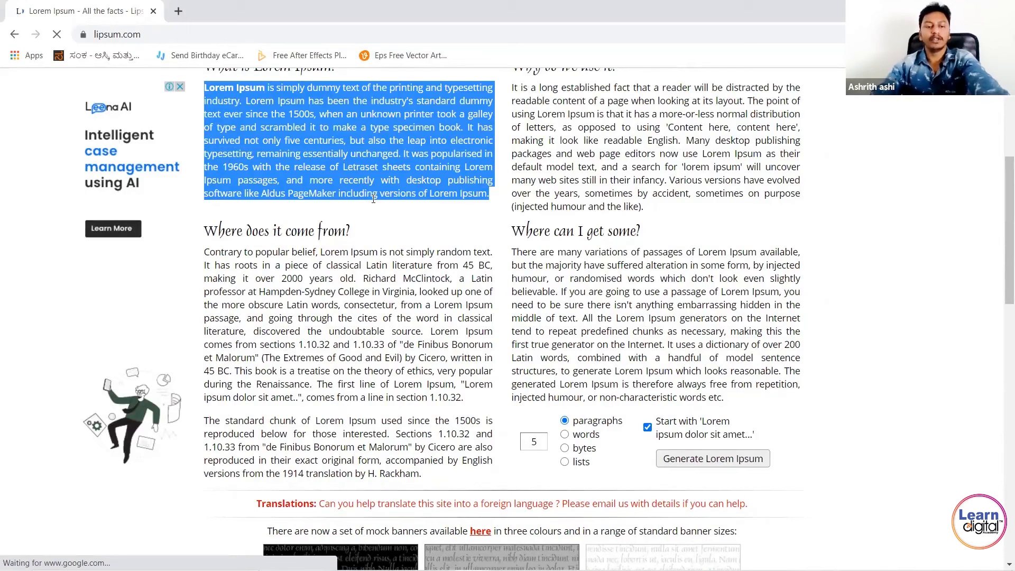
mouse_move(440, 567)
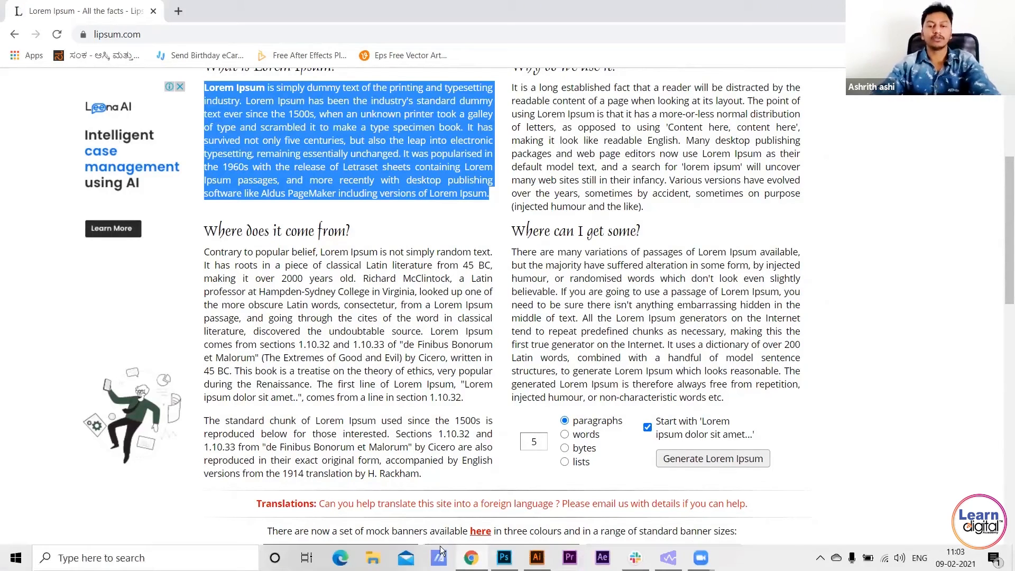
click(504, 558)
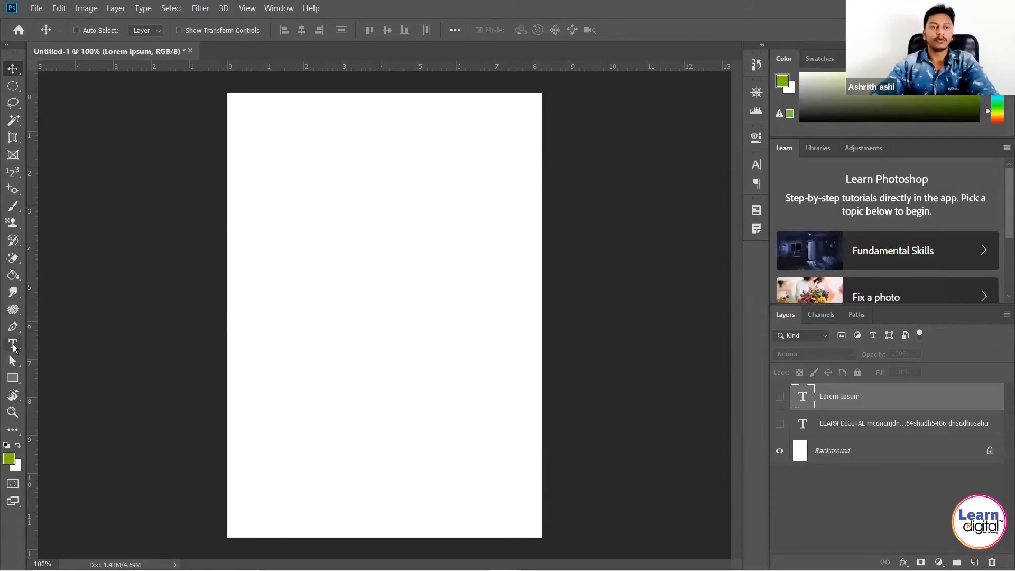
Create a tall, narrow paragraph text box in the upper-left part of the page with the Type tool.
click(13, 344)
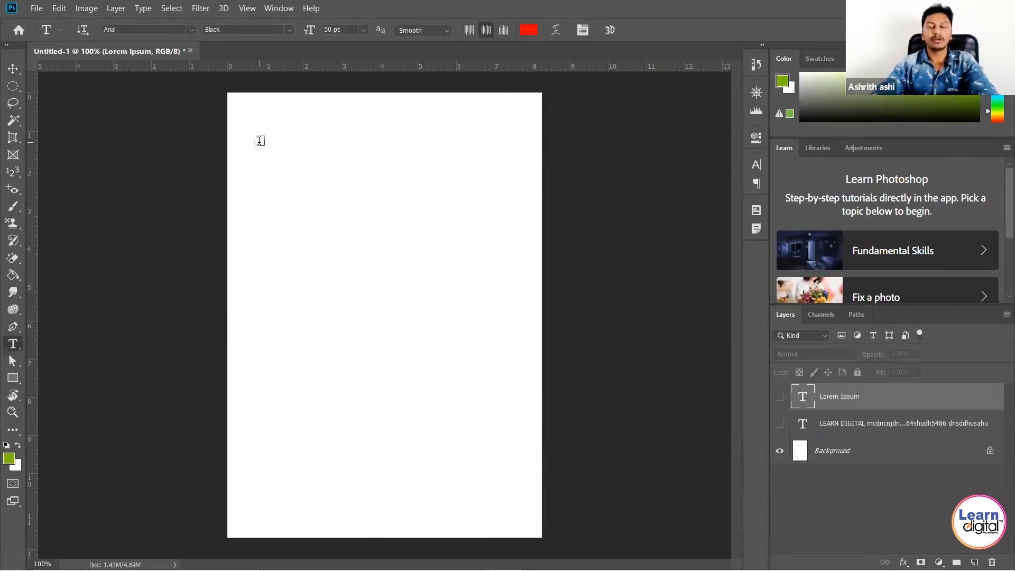
drag(251, 122, 351, 350)
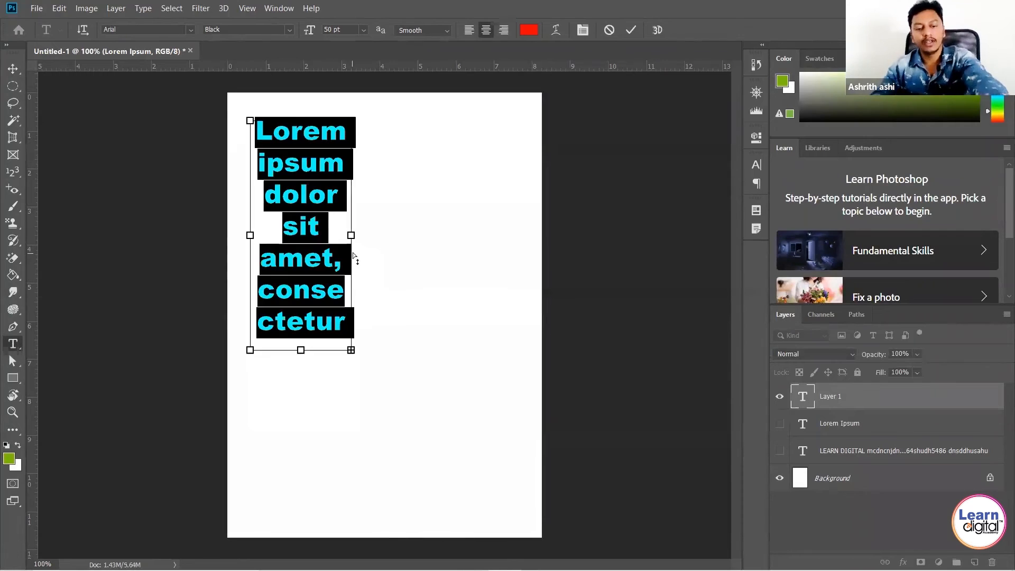
Paste the copied lorem ipsum paragraph into the text box and reduce its font size to 13 pt.
key(ctrl+v)
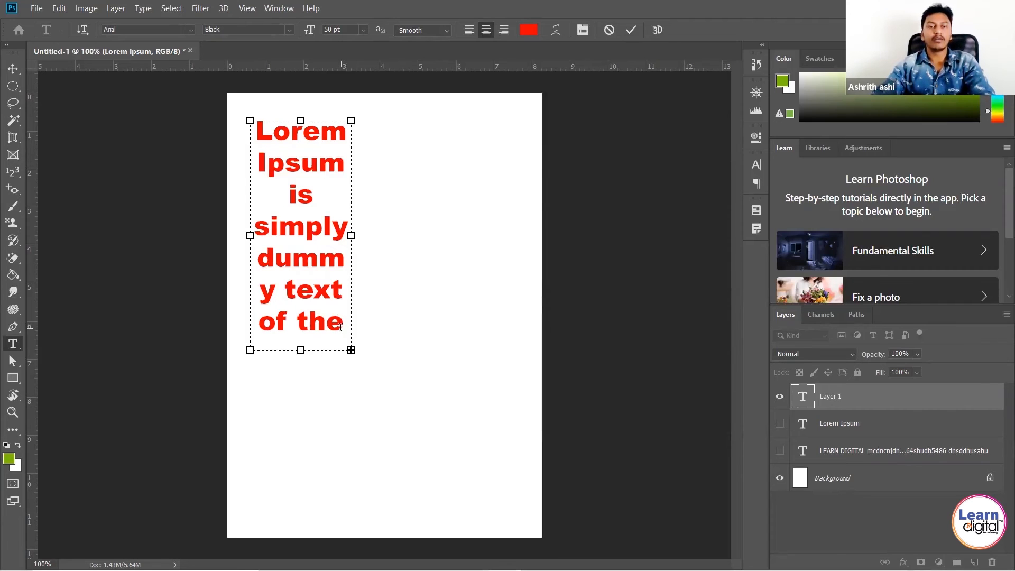
drag(341, 326, 256, 131)
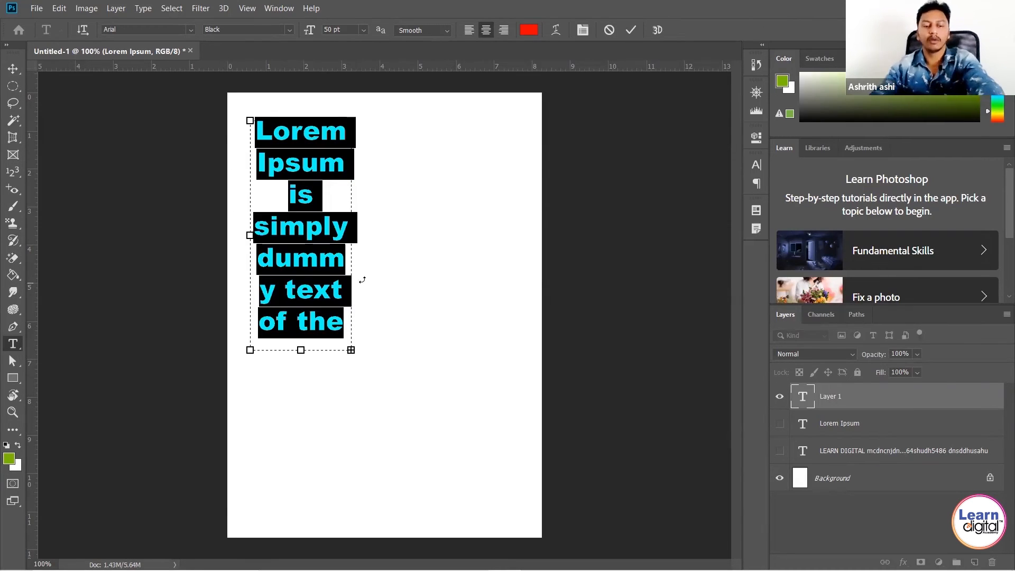
drag(310, 30, 288, 38)
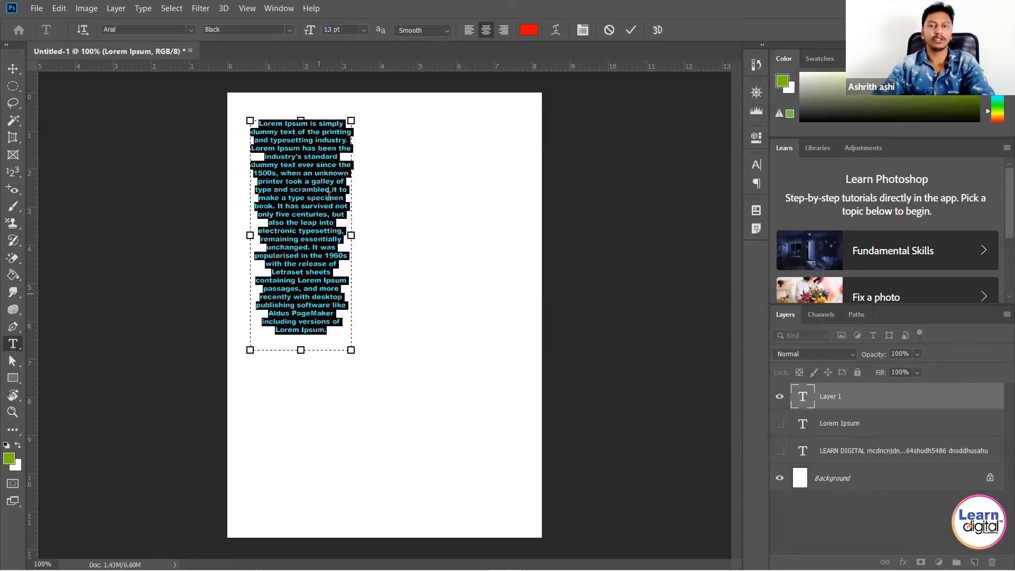
click(631, 30)
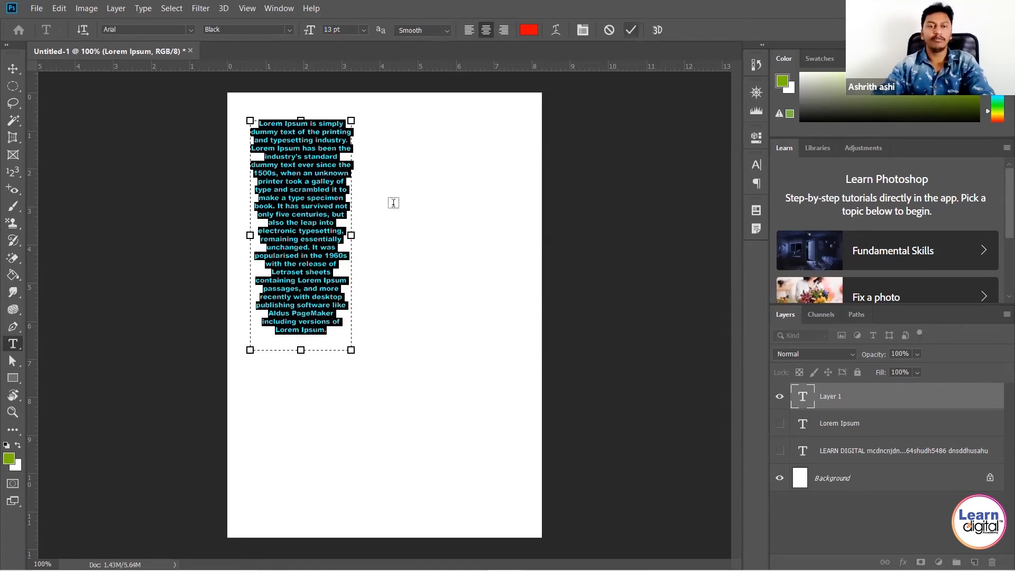
Move the paragraph toward the middle of the page and widen its text box to nearly the full page width.
click(13, 71)
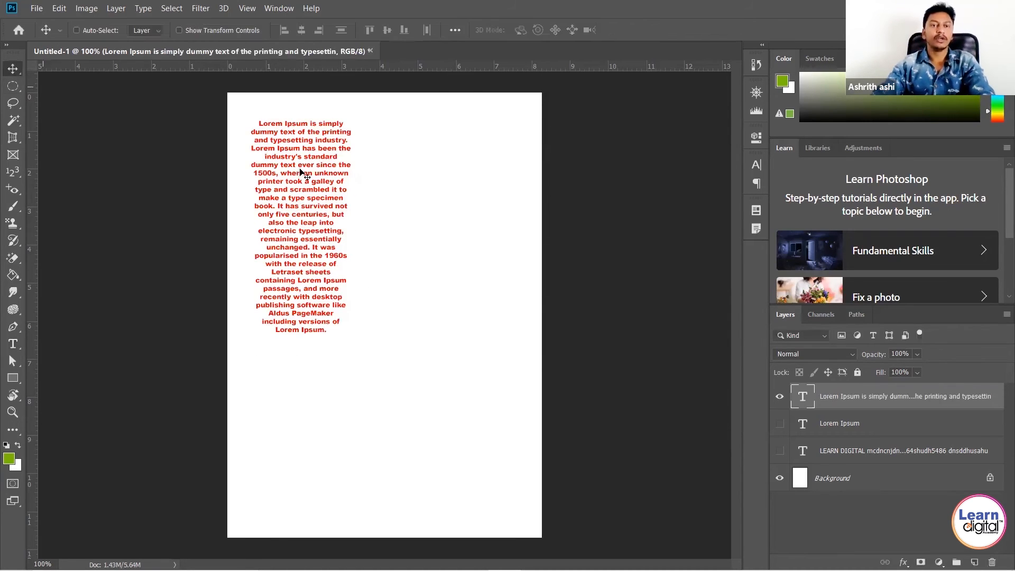
drag(309, 219, 383, 234)
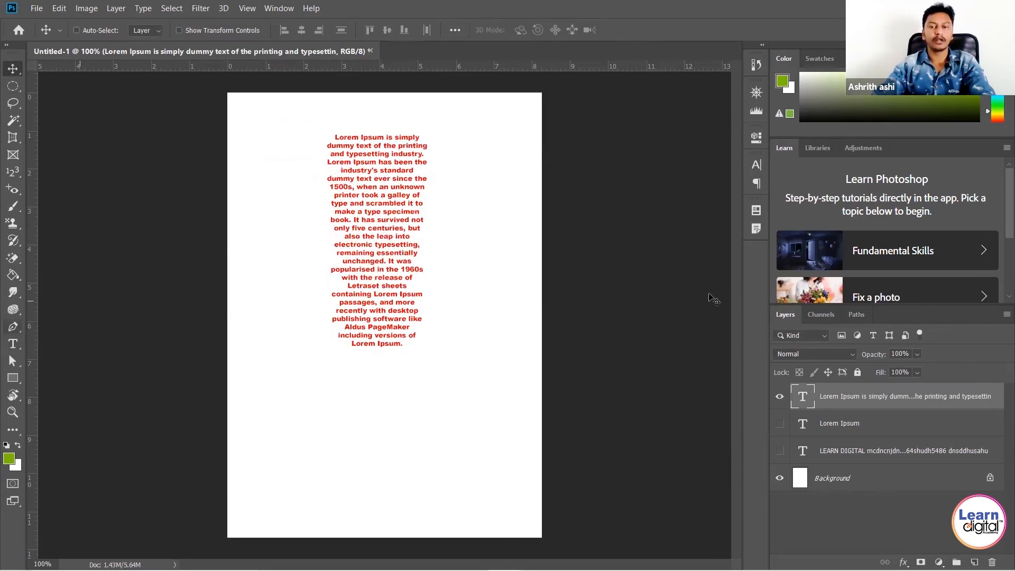
double_click(803, 396)
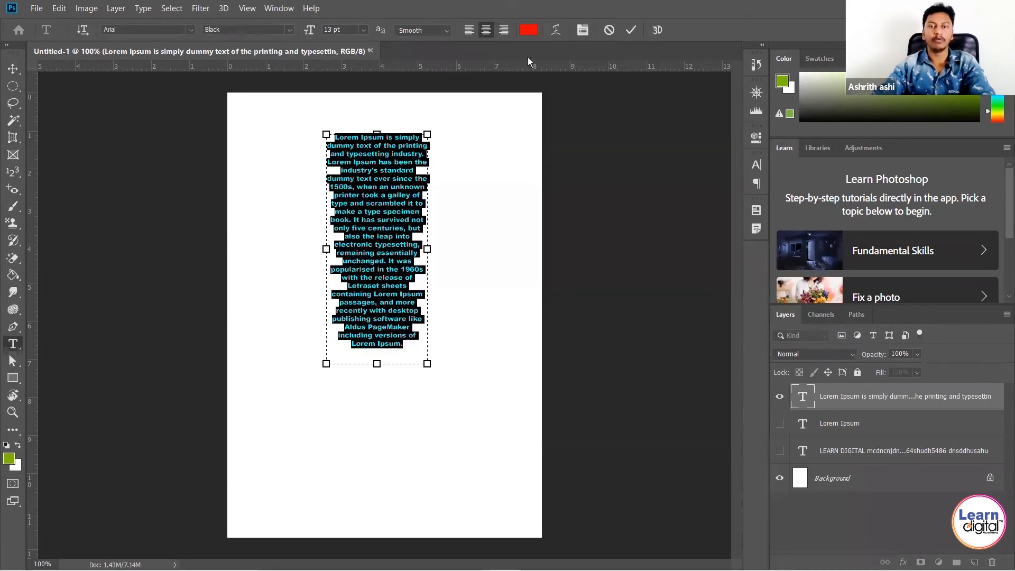
drag(431, 252, 503, 250)
drag(327, 249, 248, 249)
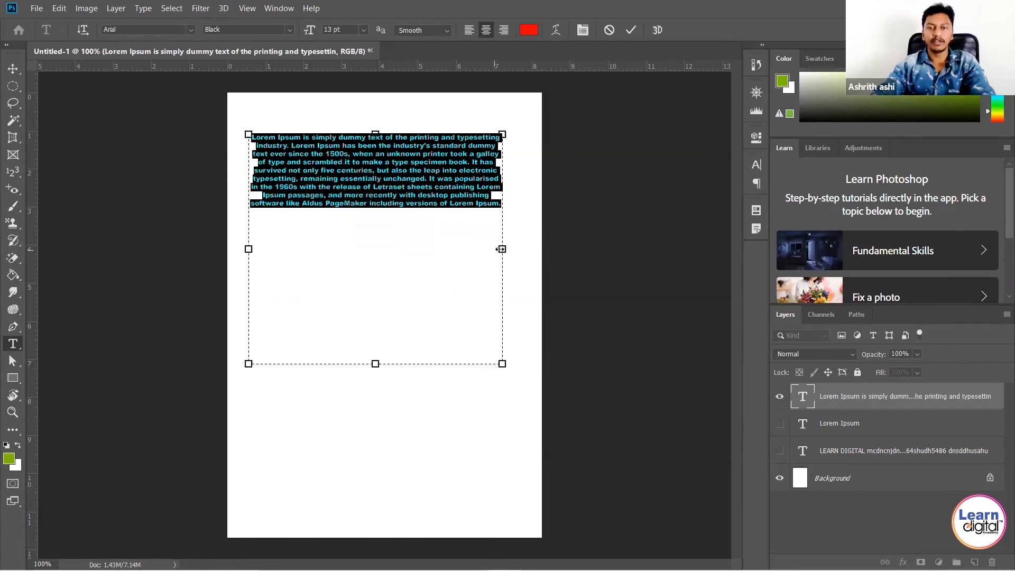
drag(503, 250, 396, 247)
drag(396, 364, 506, 330)
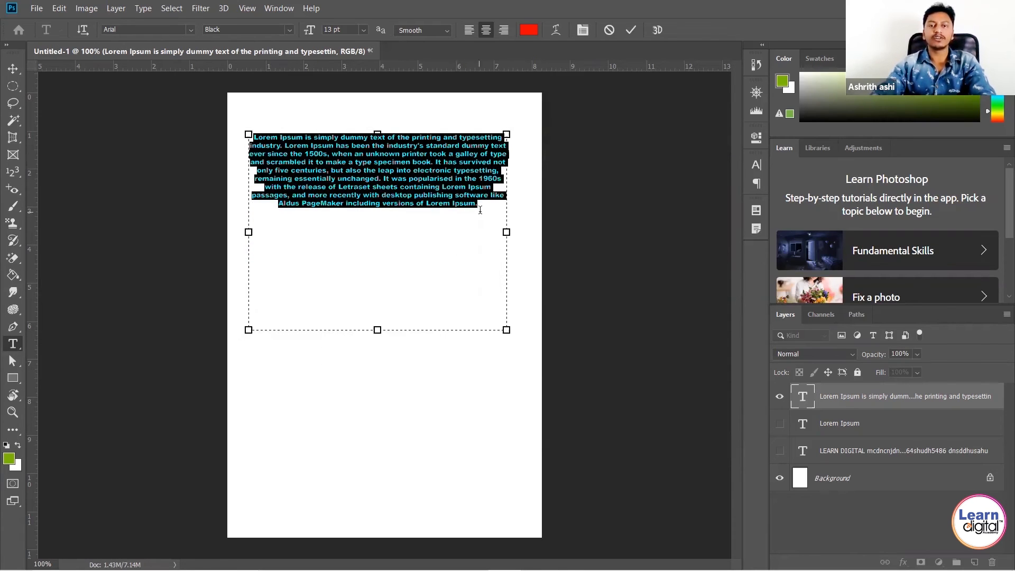
Set the paragraph's font size to 19 pt and its alignment to Justify last left.
drag(311, 31, 316, 33)
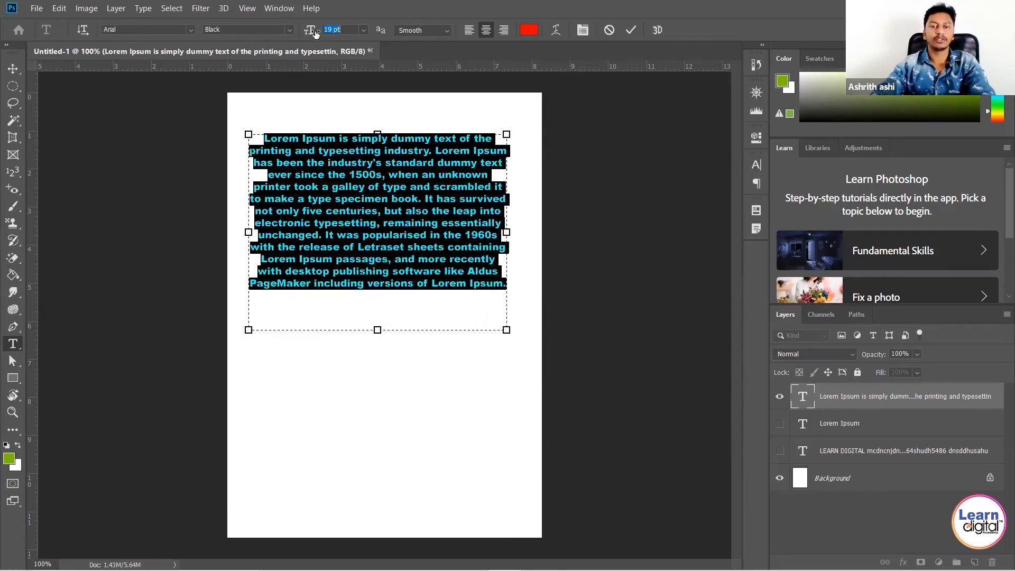
click(583, 30)
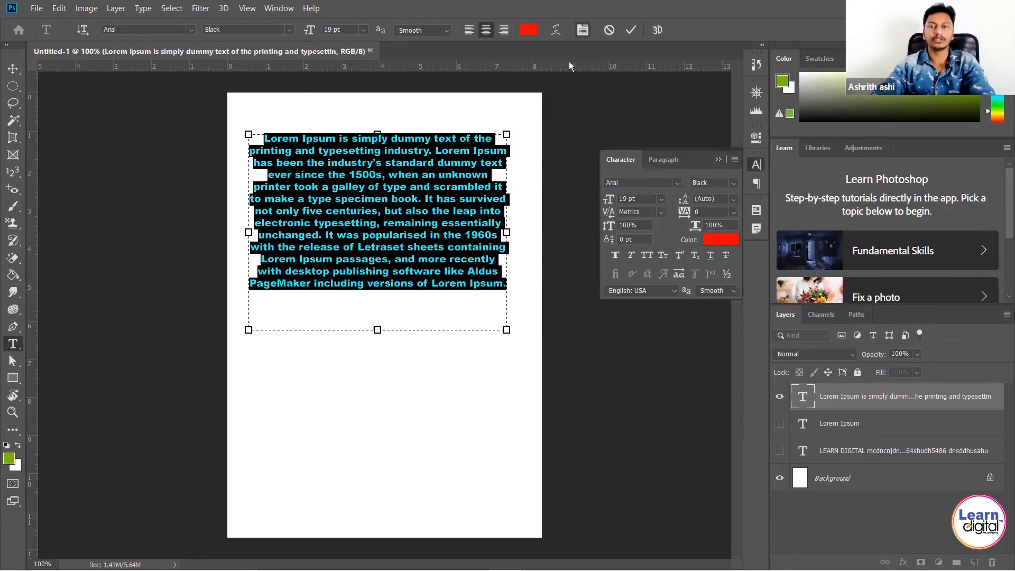
click(662, 160)
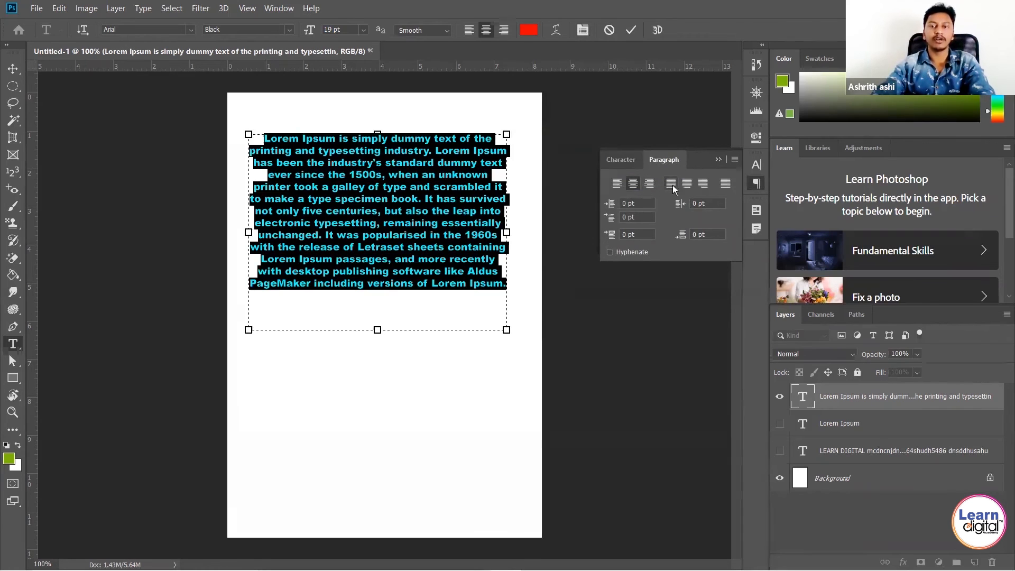
click(669, 185)
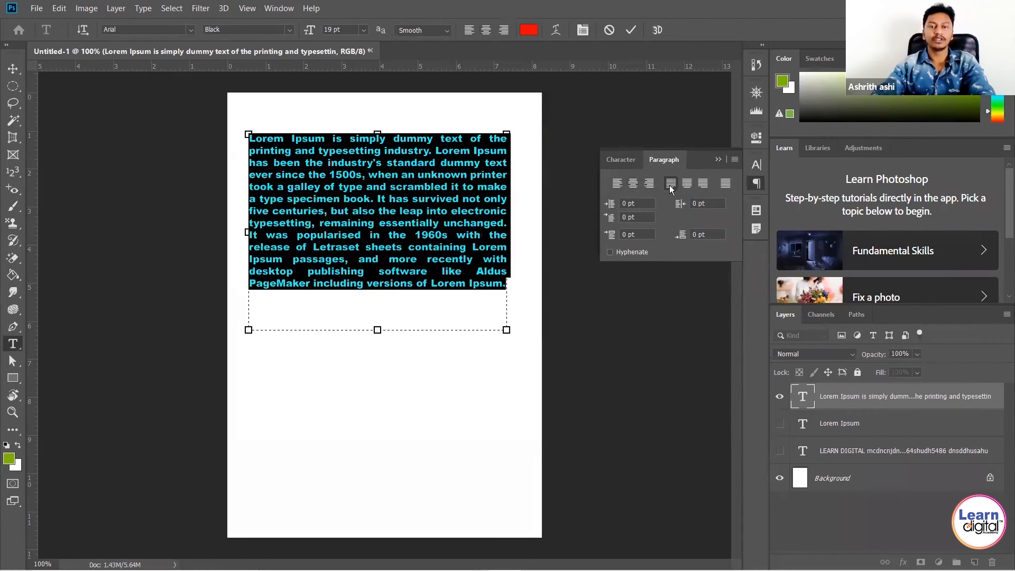
click(415, 208)
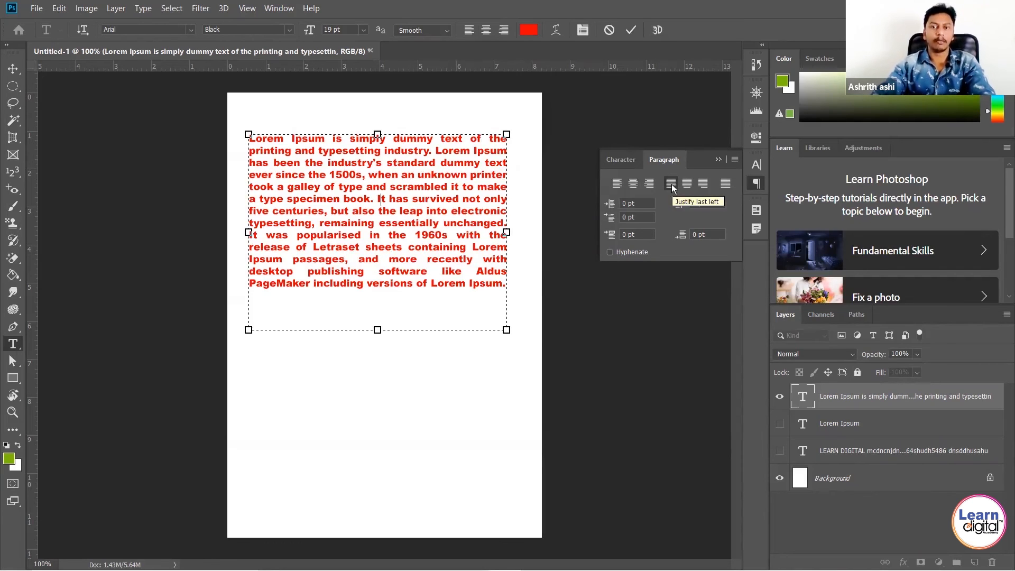
Justify the whole paragraph with the last line centered and delete its closing words "of Lorem Ipsum.".
double_click(437, 260)
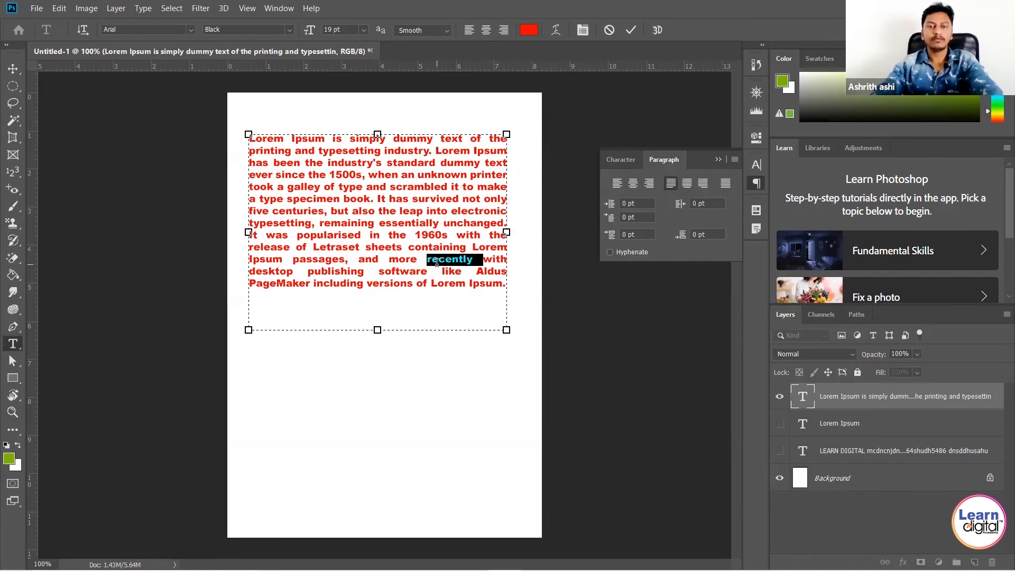
key(ctrl+a)
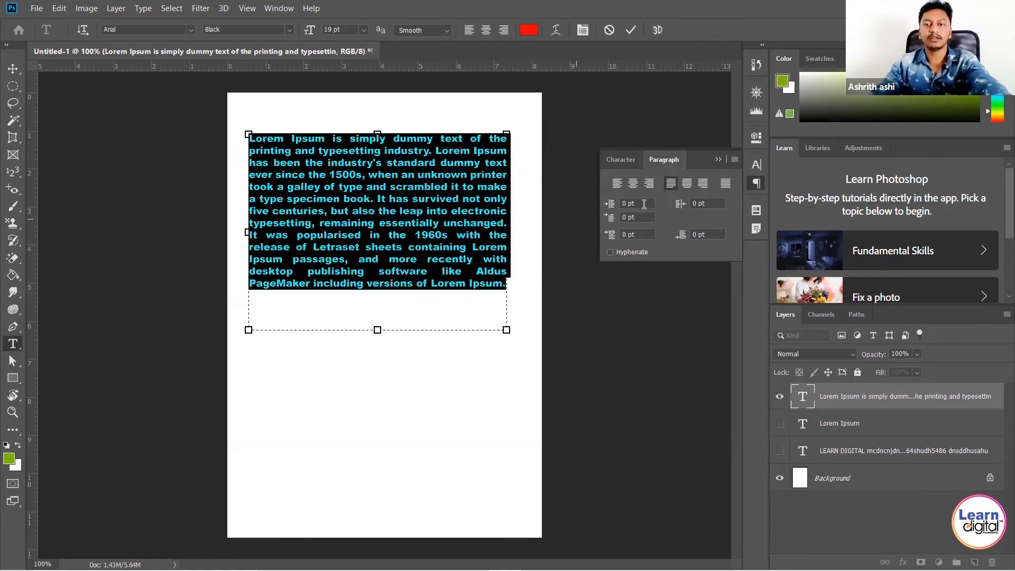
click(688, 185)
drag(416, 284, 424, 284)
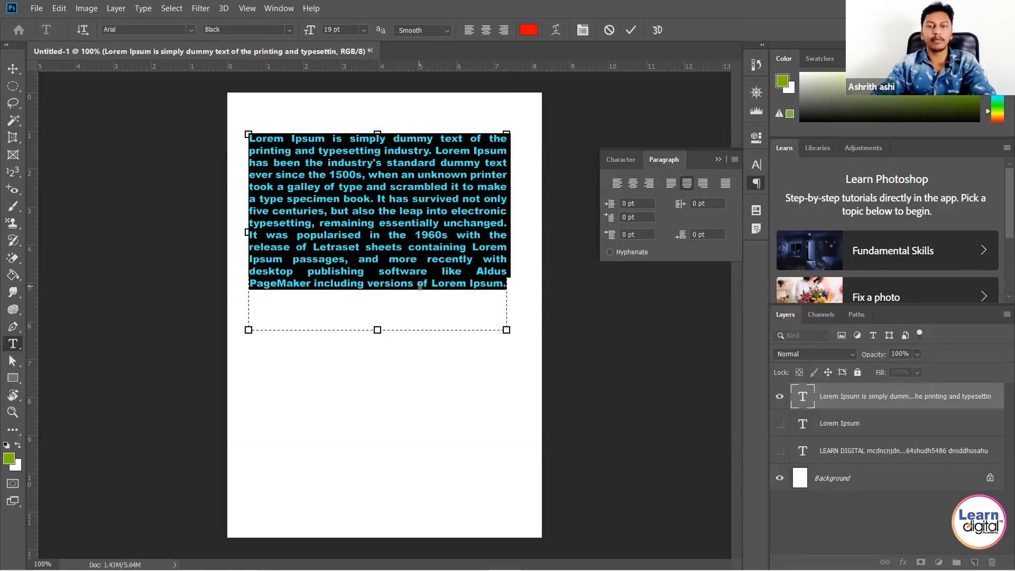
drag(496, 280, 531, 281)
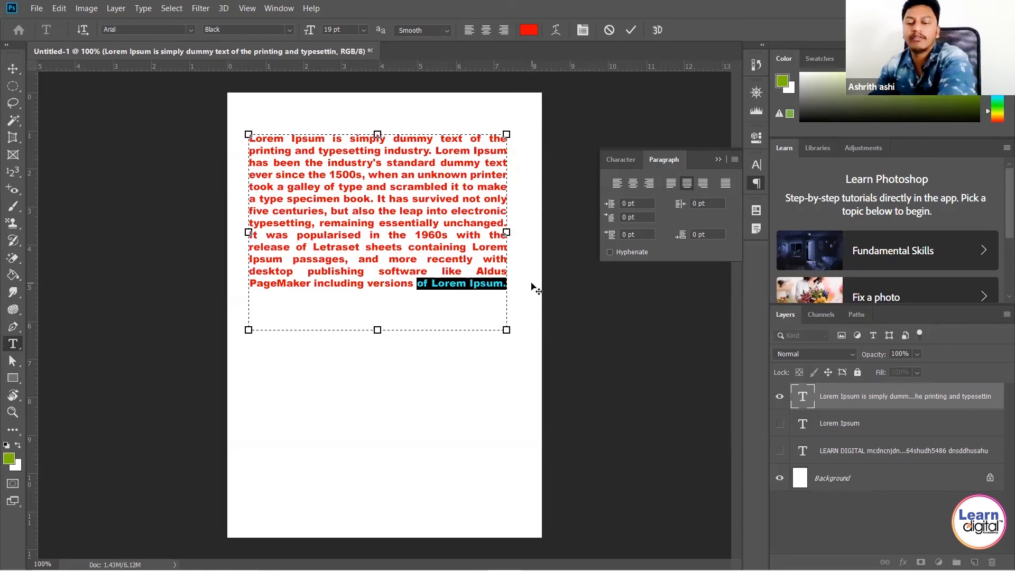
key(BackSpace)
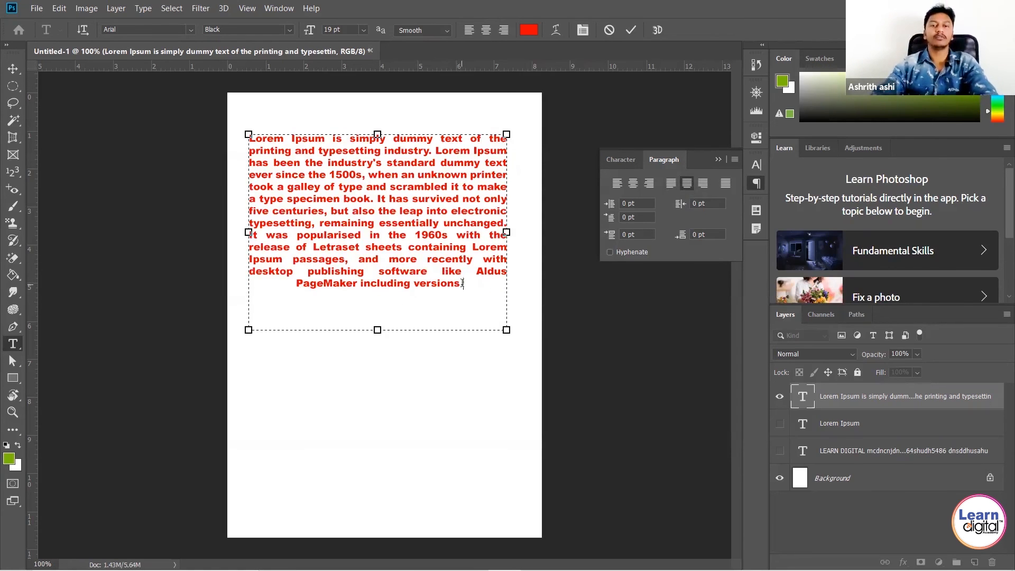
drag(459, 282, 290, 293)
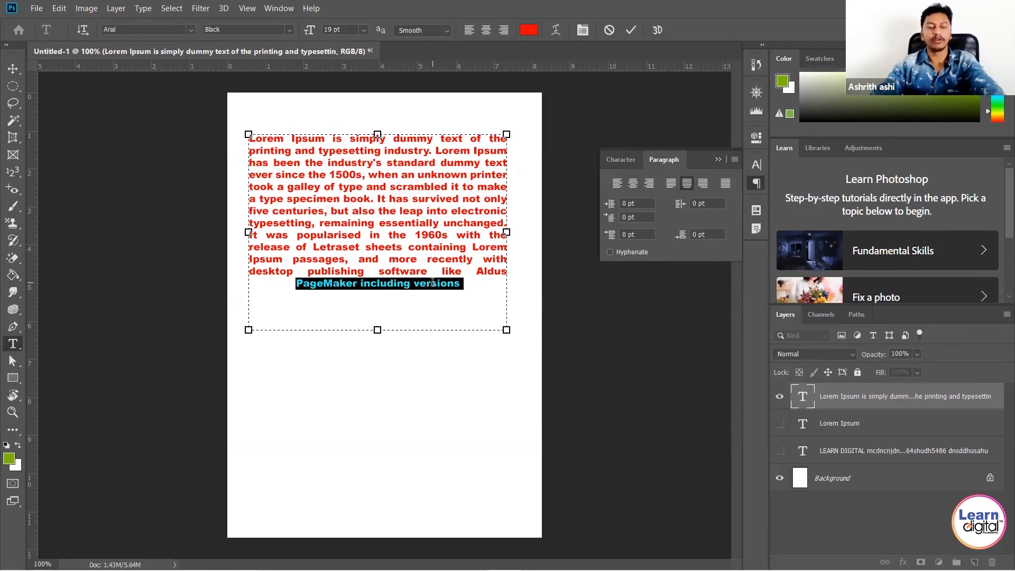
Try the whole paragraph with the last line justified right, followed by all lines fully justified.
key(ctrl+a)
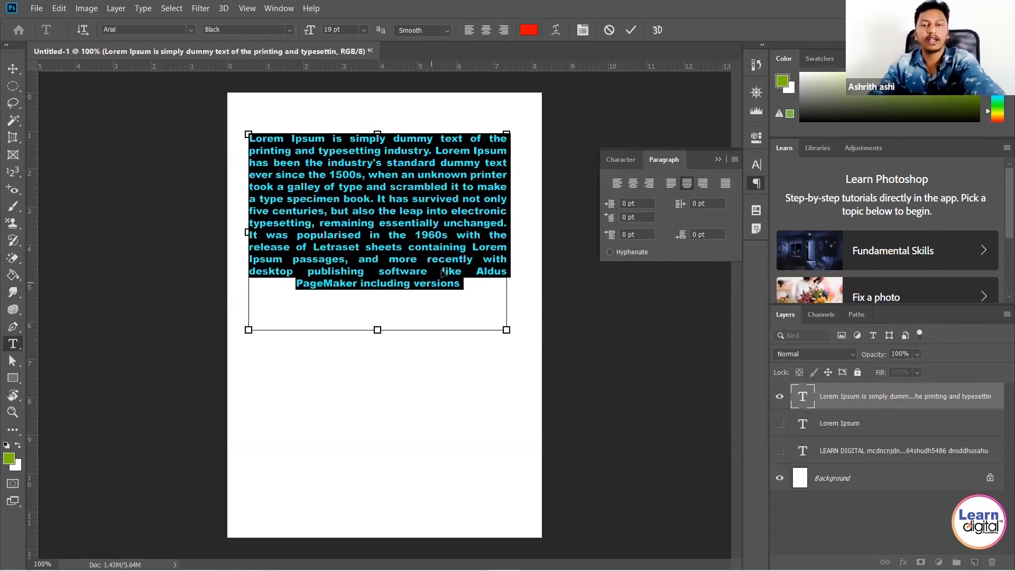
click(702, 184)
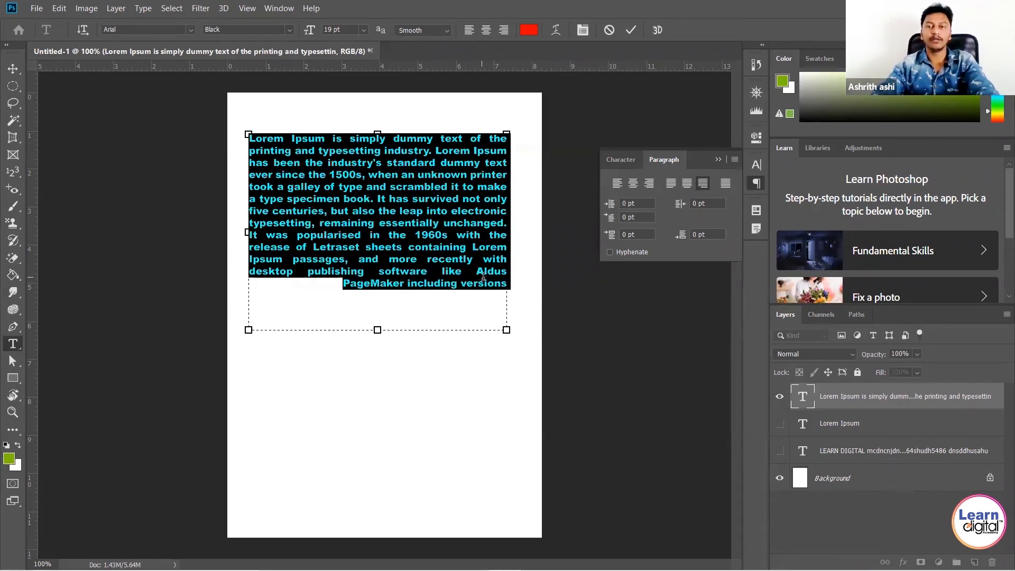
click(726, 184)
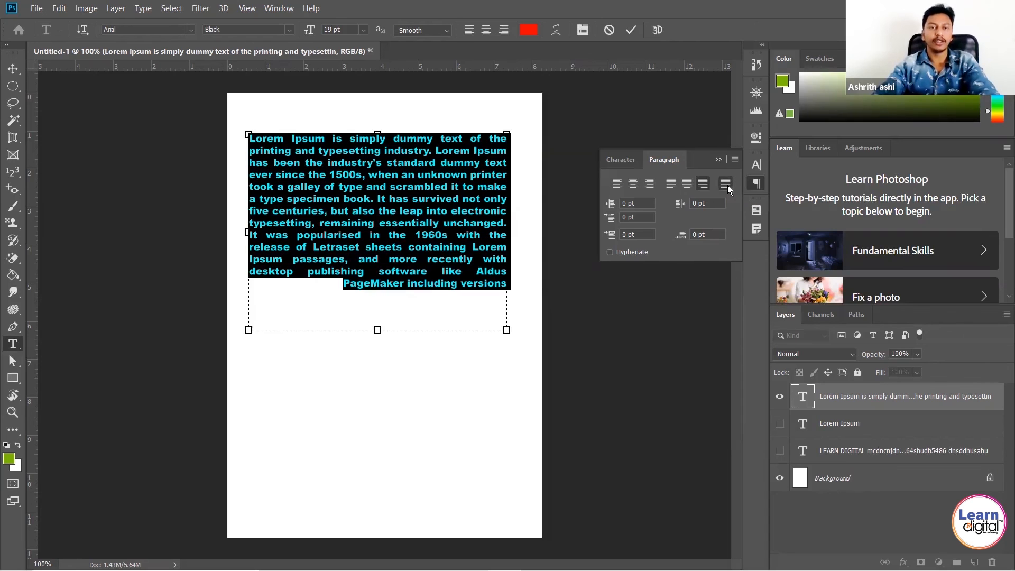
click(352, 291)
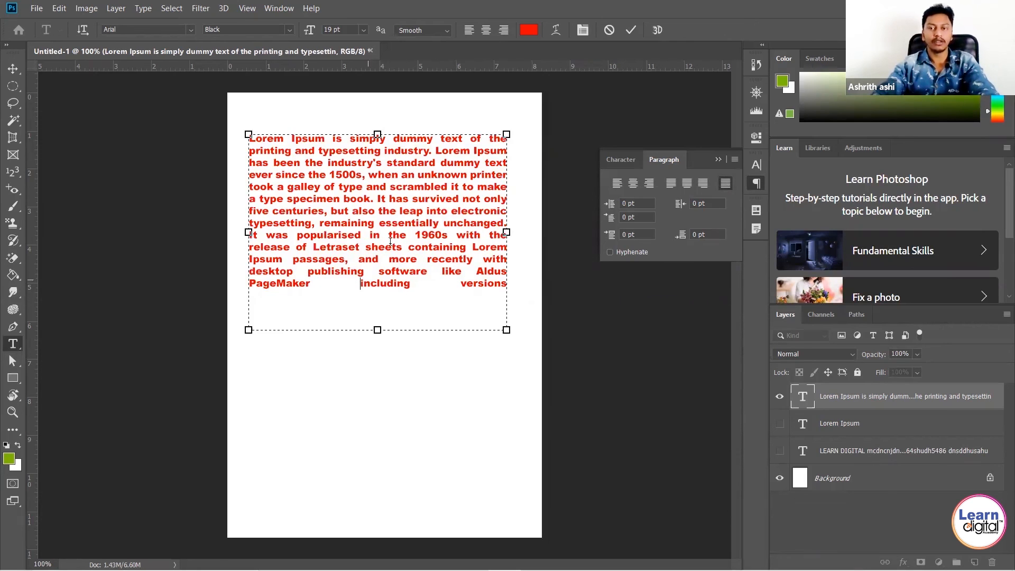
Return the whole paragraph to Justify last left, commit the text edit and collapse the paragraph settings.
key(ctrl+a)
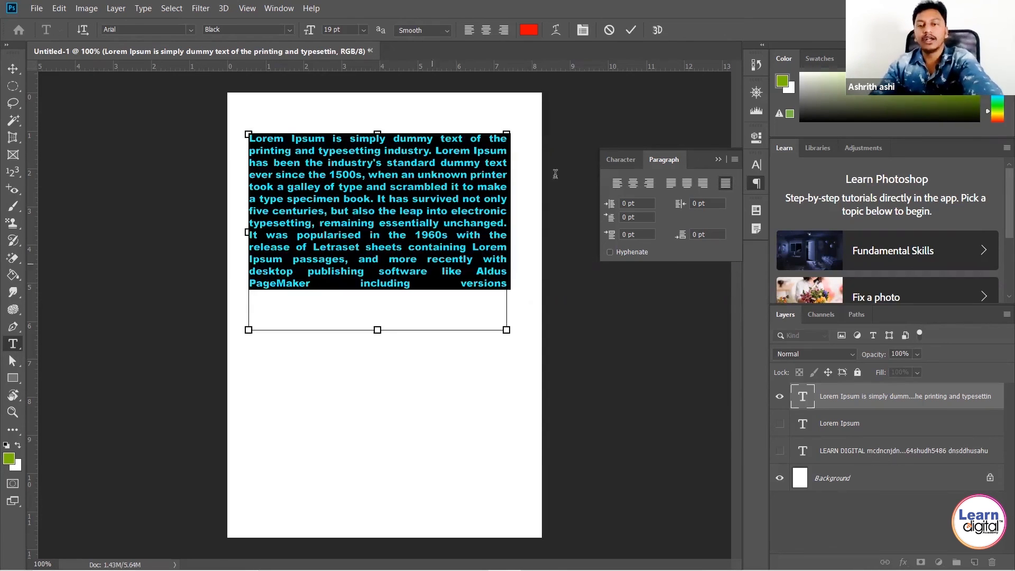
click(670, 183)
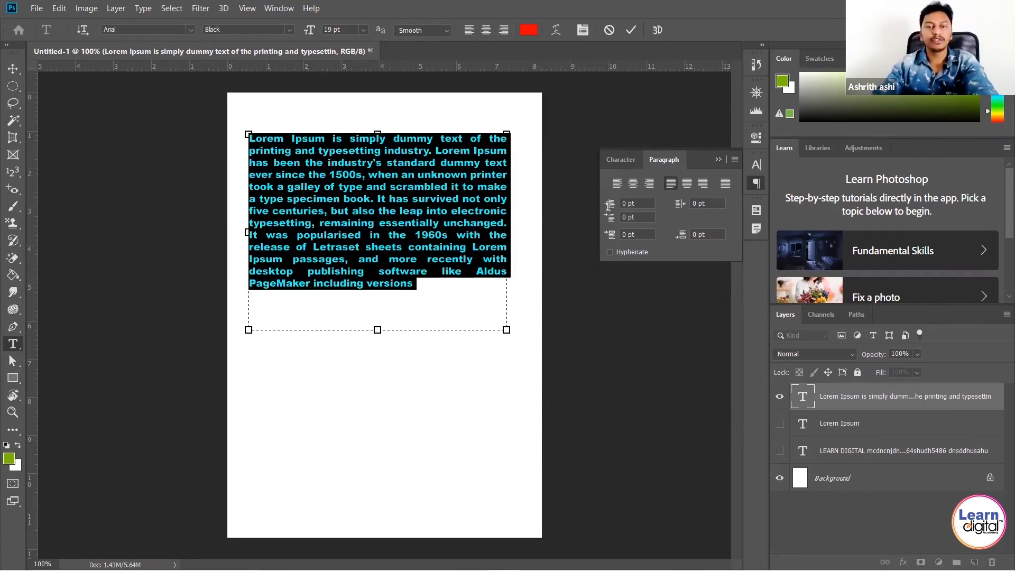
click(415, 284)
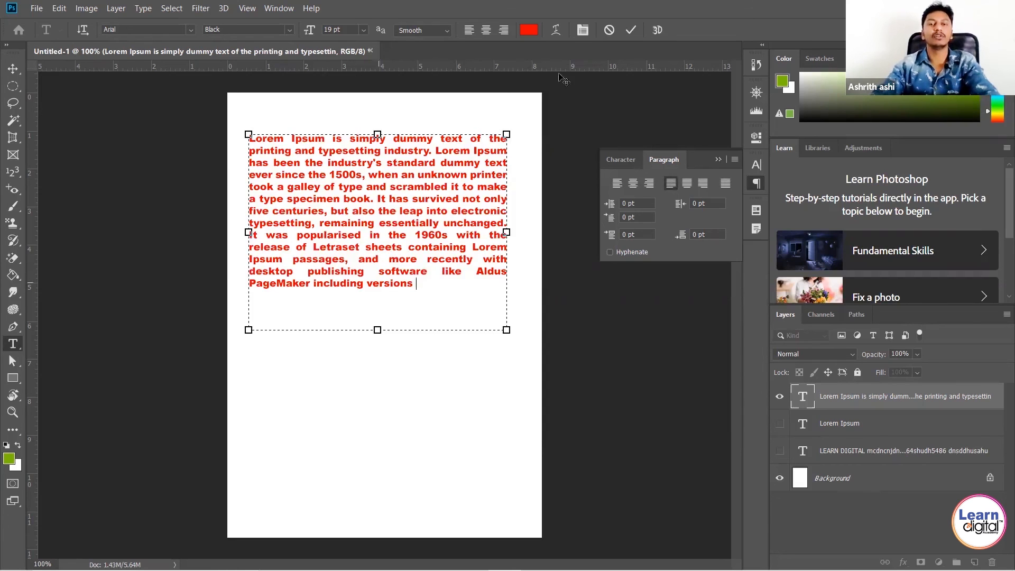
click(632, 31)
key(v)
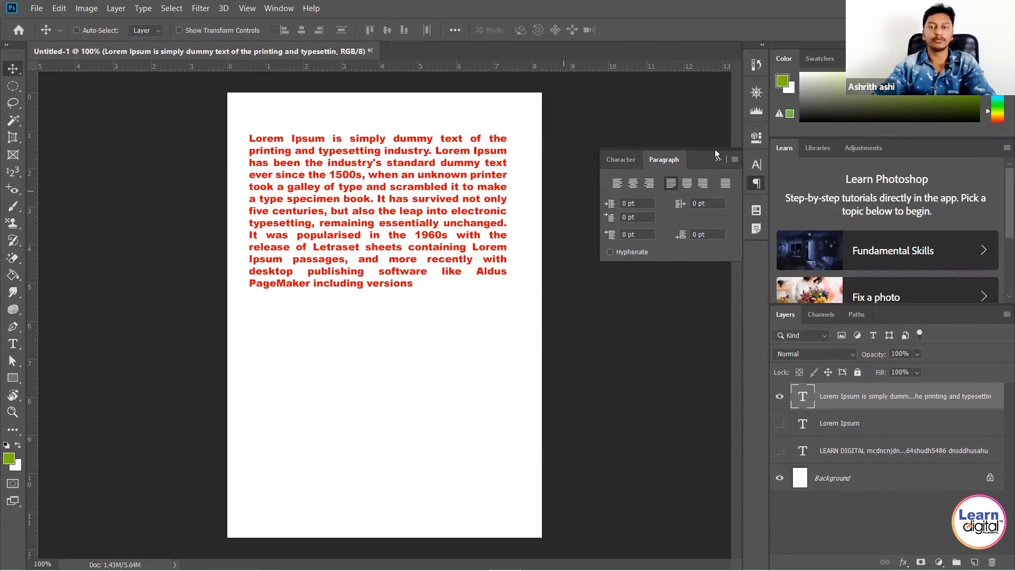
click(718, 160)
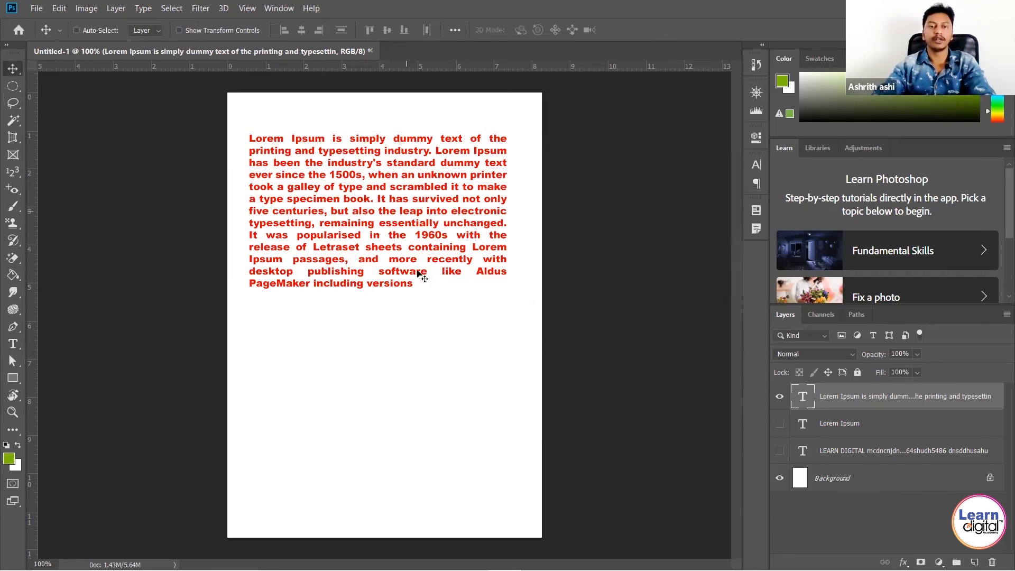
Reshape the paragraph's text box into a tall, narrow column covering about half the page width.
double_click(802, 397)
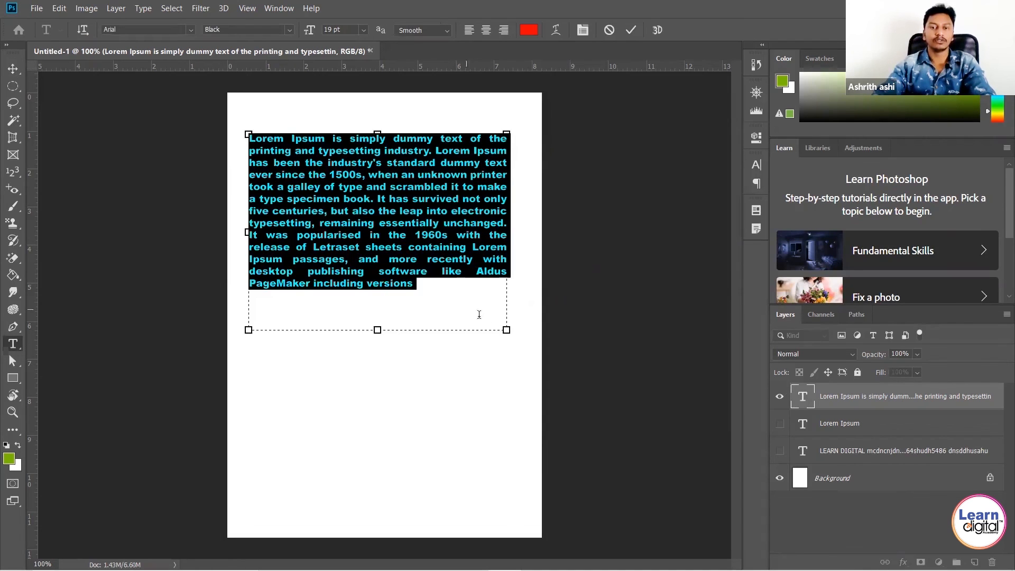
drag(506, 330, 384, 465)
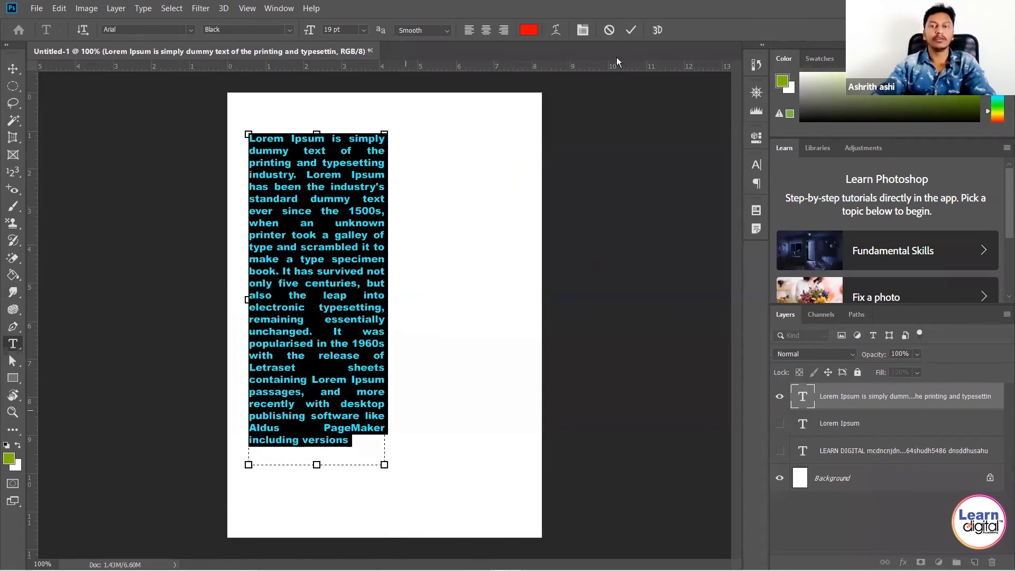
click(630, 31)
Move the text column to the page's upper-left area and duplicate its layer as a second column beside it.
key(v)
drag(310, 226, 456, 197)
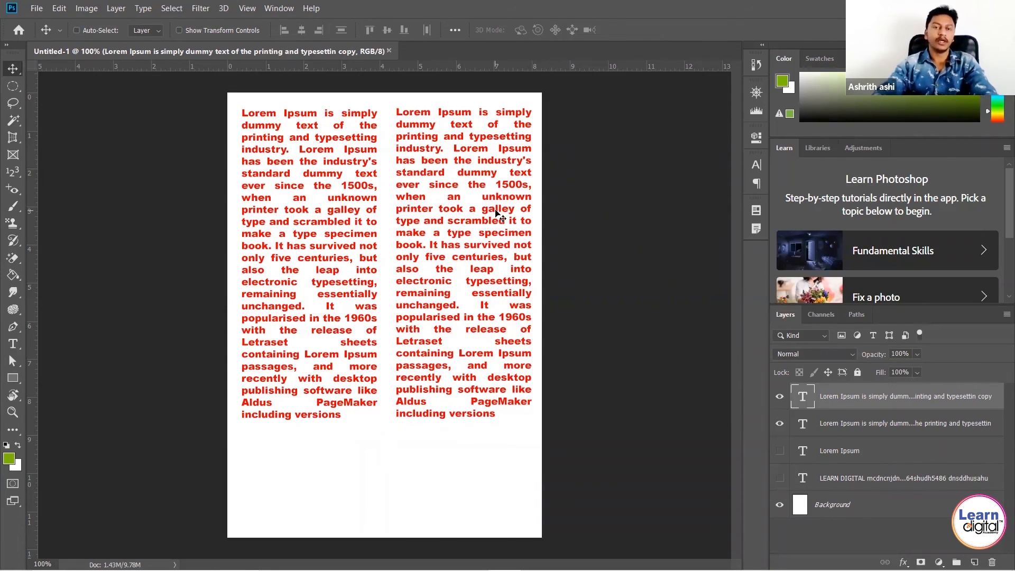
drag(493, 214, 491, 212)
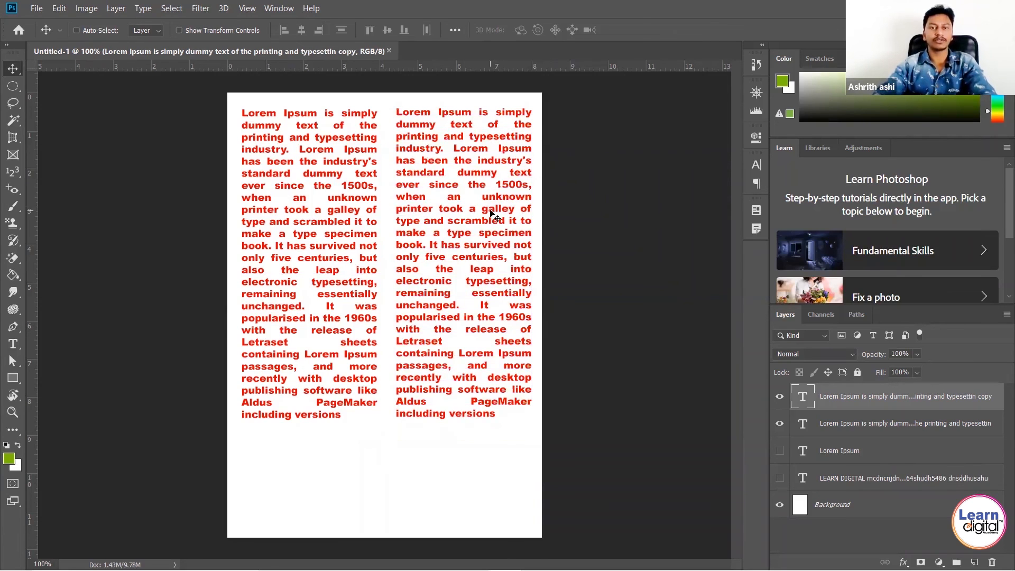